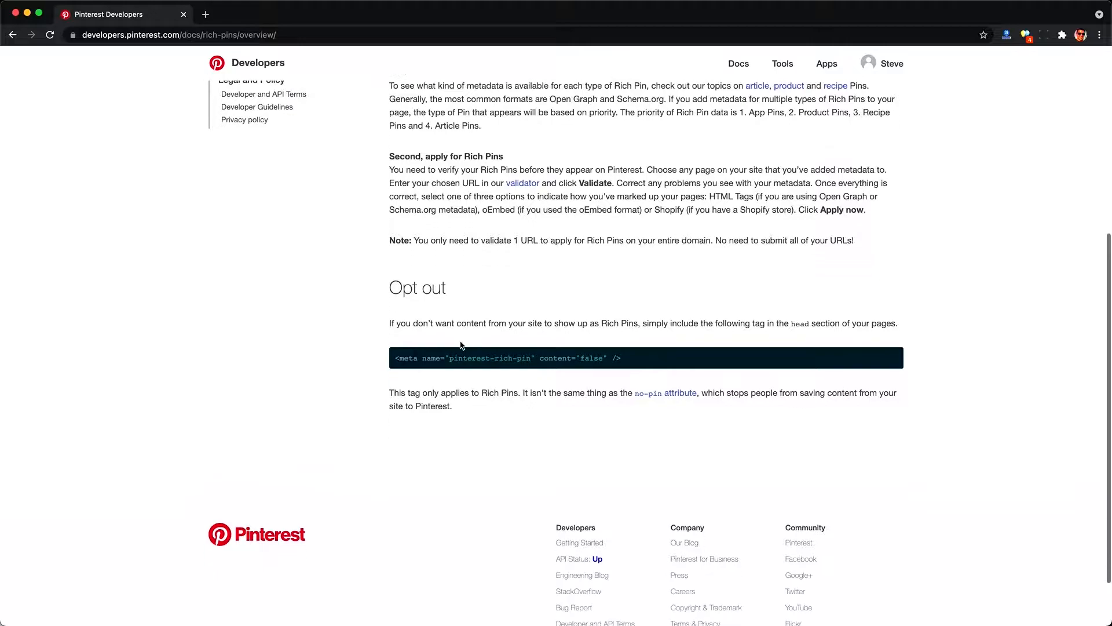
# Step: Scroll back to the top of the Rich Pins getting-started documentation and read the setup instructions
pyautogui.scroll(5, 390, 317)
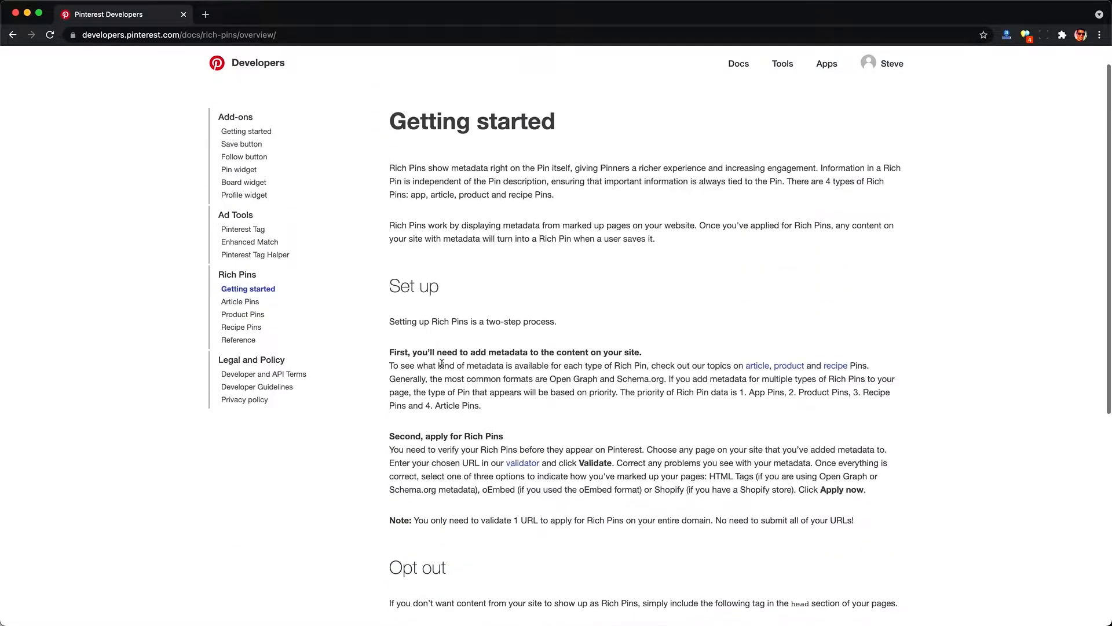
pyautogui.tripleClick(408, 352)
pyautogui.tripleClick(409, 376)
pyautogui.click(407, 395)
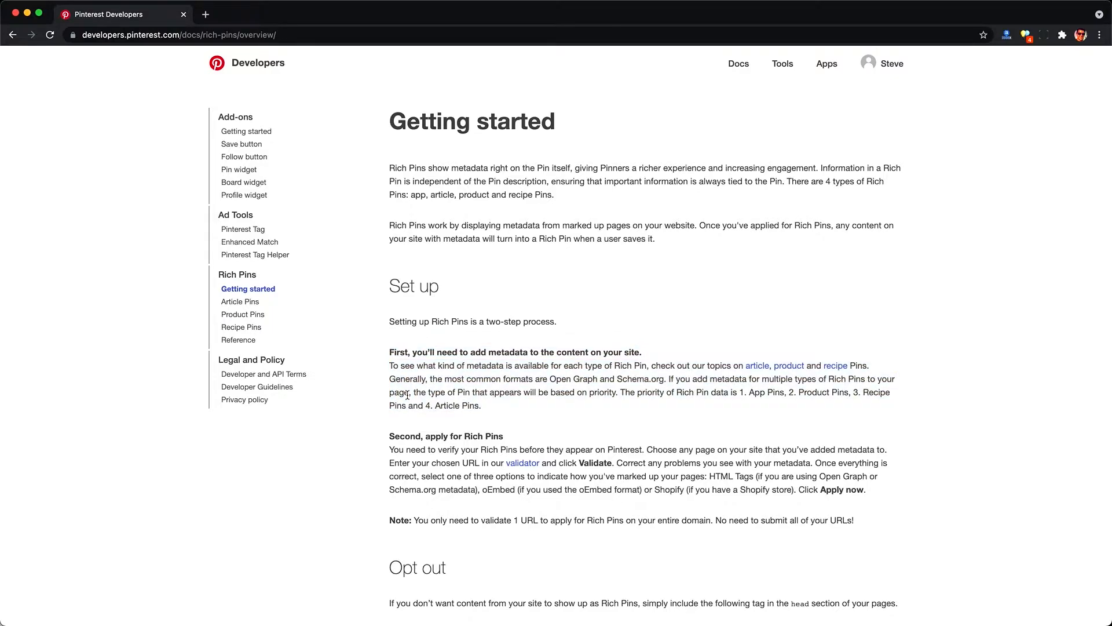
pyautogui.scroll(1, 404, 394)
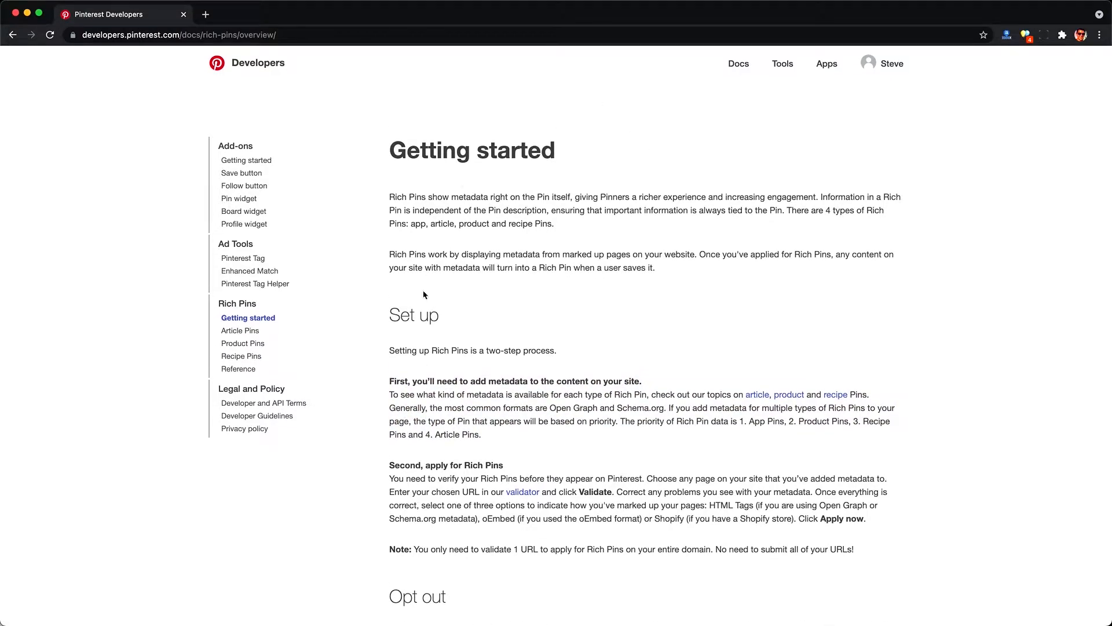
# Step: Open the developer Apps page and read the notice about the Pinterest API application pause
pyautogui.click(833, 70)
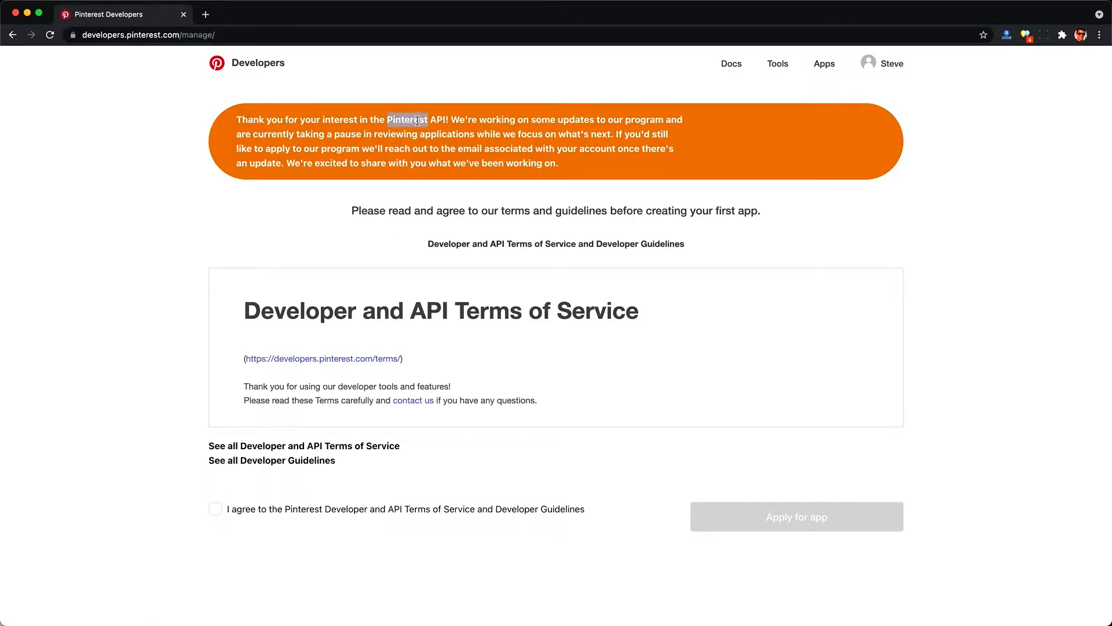
pyautogui.tripleClick(417, 120)
pyautogui.click(451, 129)
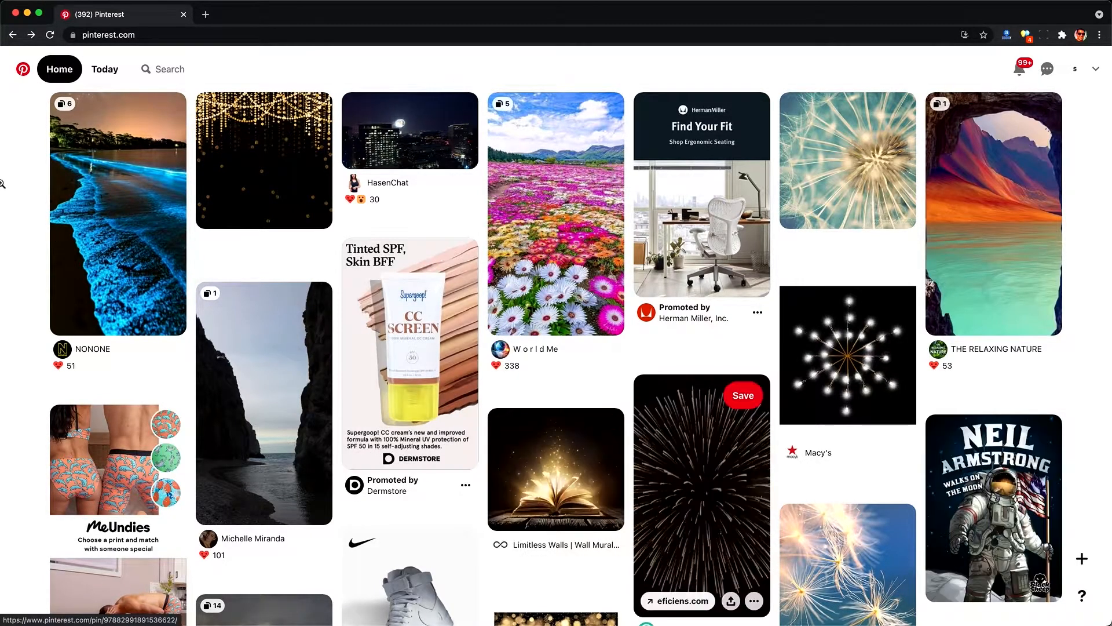
# Step: Open the browser developer tools on the Pinterest home feed and switch to the Network panel
pyautogui.rightClick(22, 169)
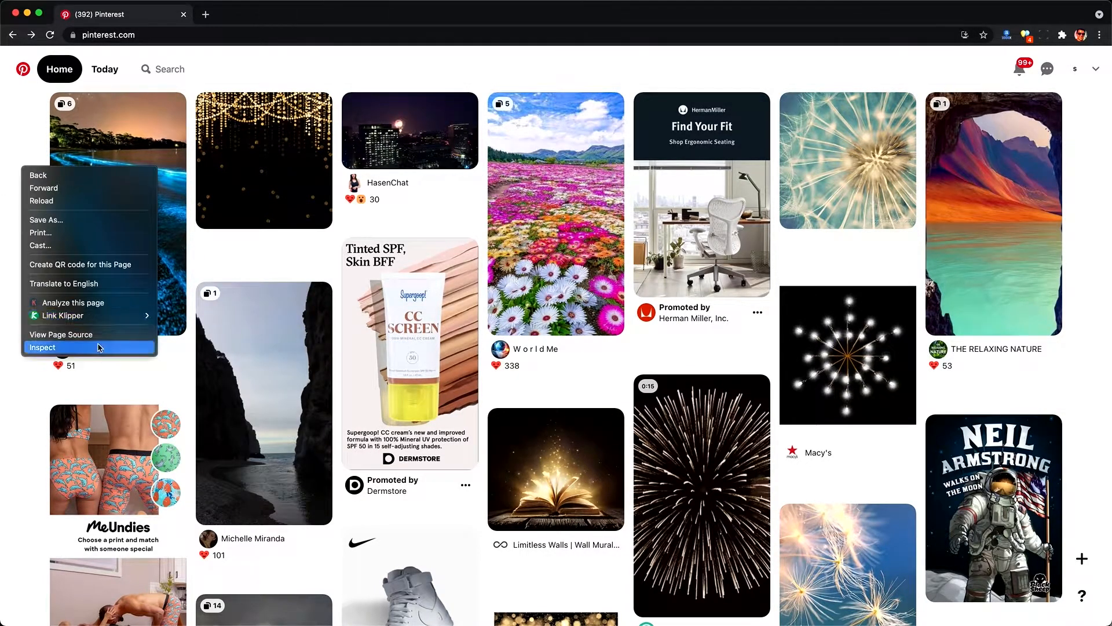
pyautogui.press('Escape')
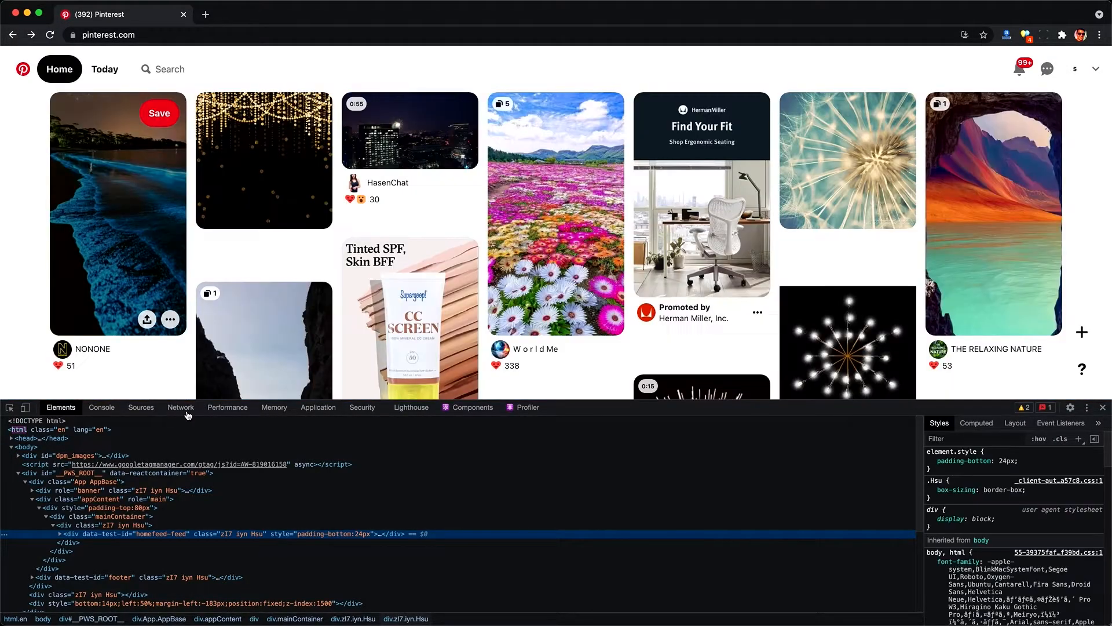
pyautogui.click(187, 412)
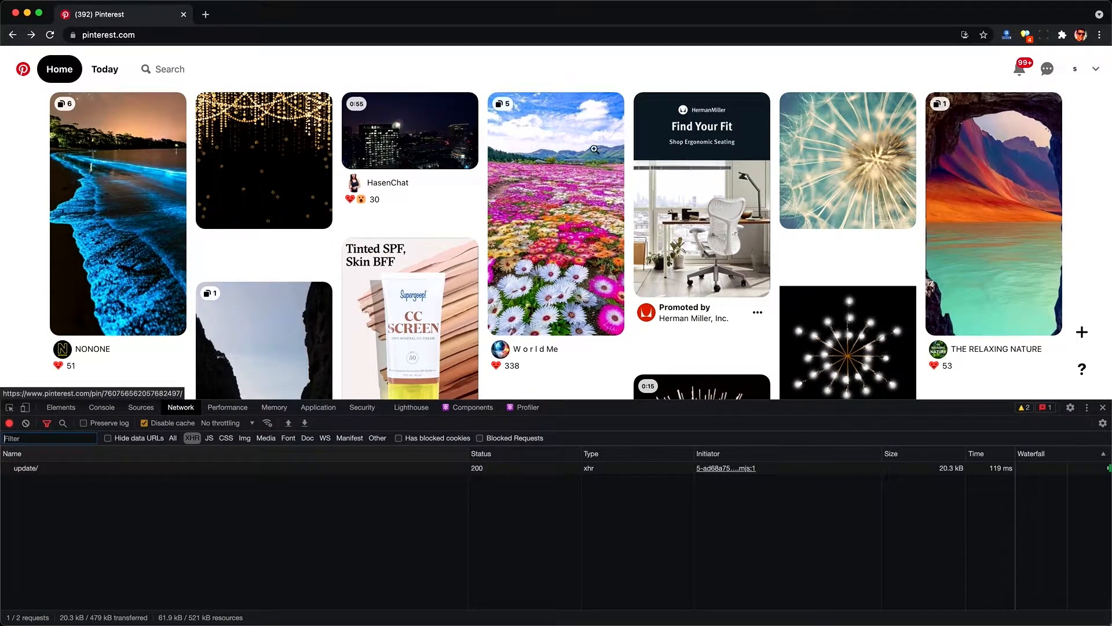
# Step: Search Pinterest for the suggested popular topic 'Independence day pictures'
pyautogui.click(192, 70)
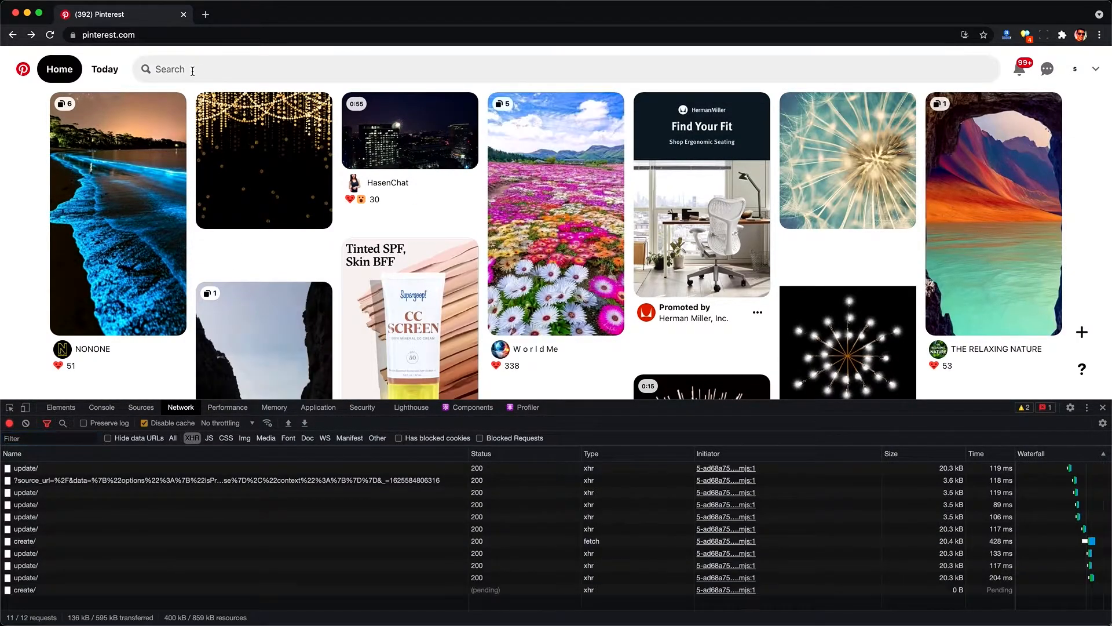
pyautogui.click(192, 70)
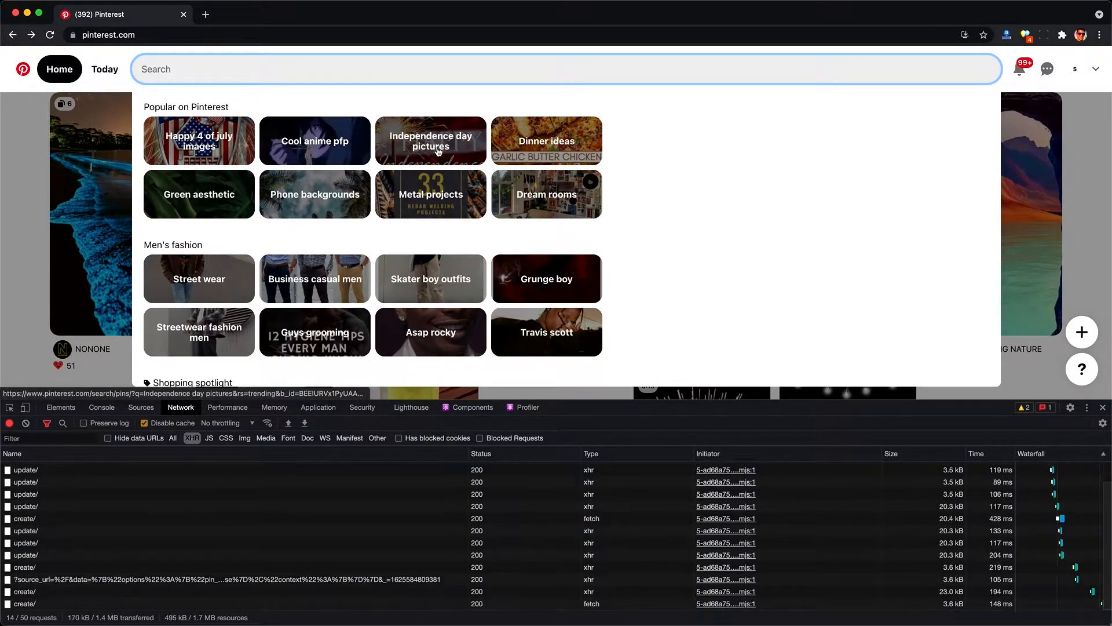
pyautogui.click(462, 157)
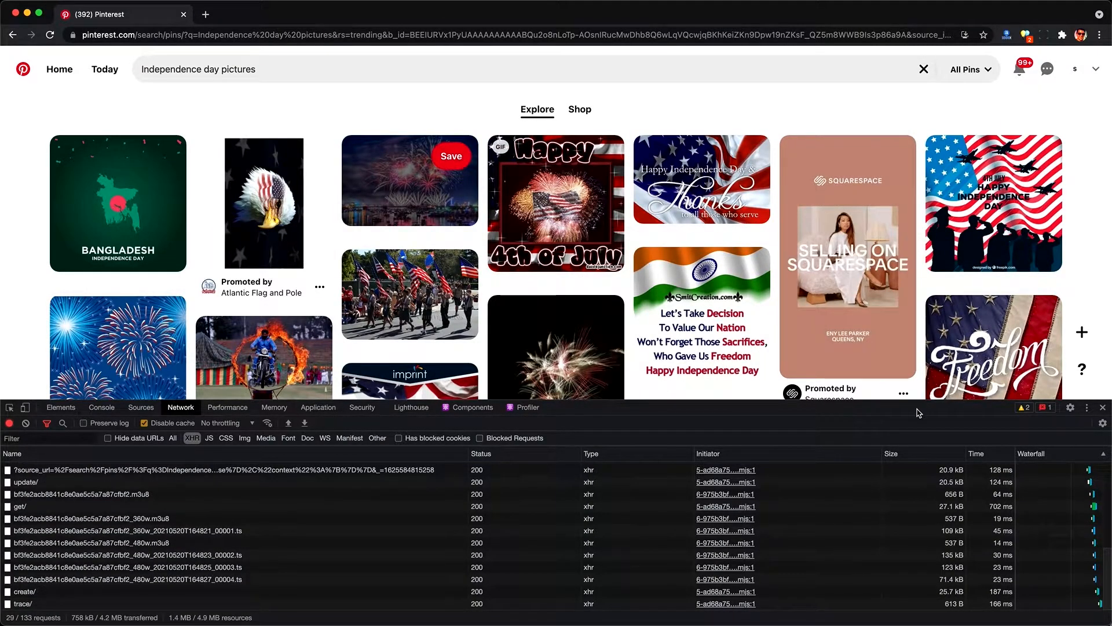
# Step: Sort the captured network requests by size, largest first
pyautogui.click(938, 461)
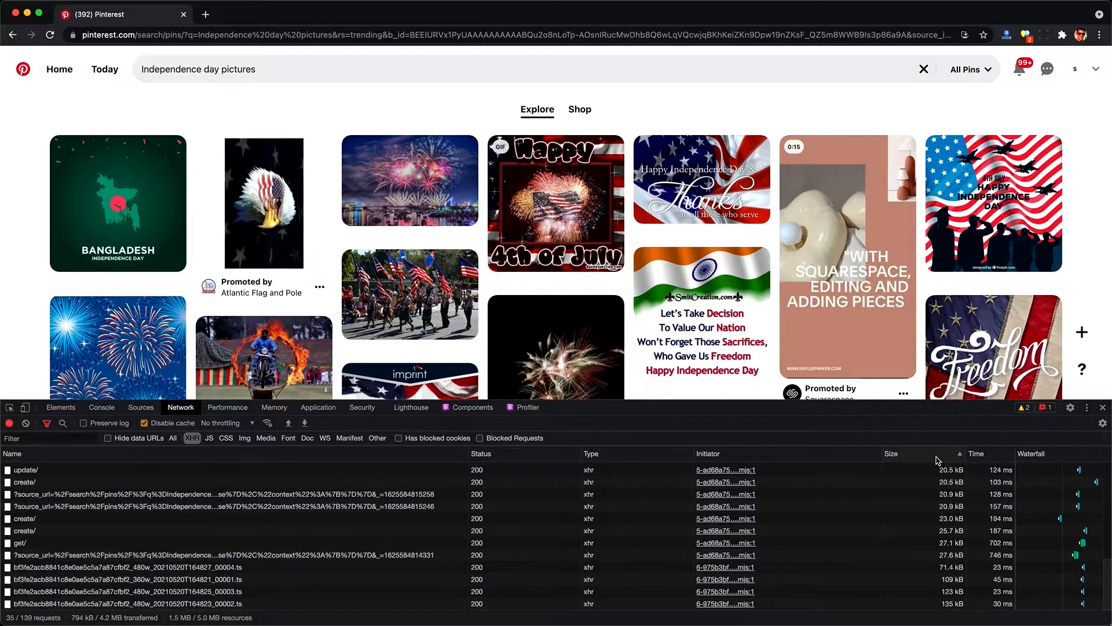
pyautogui.click(938, 461)
pyautogui.scroll(8, 267, 525)
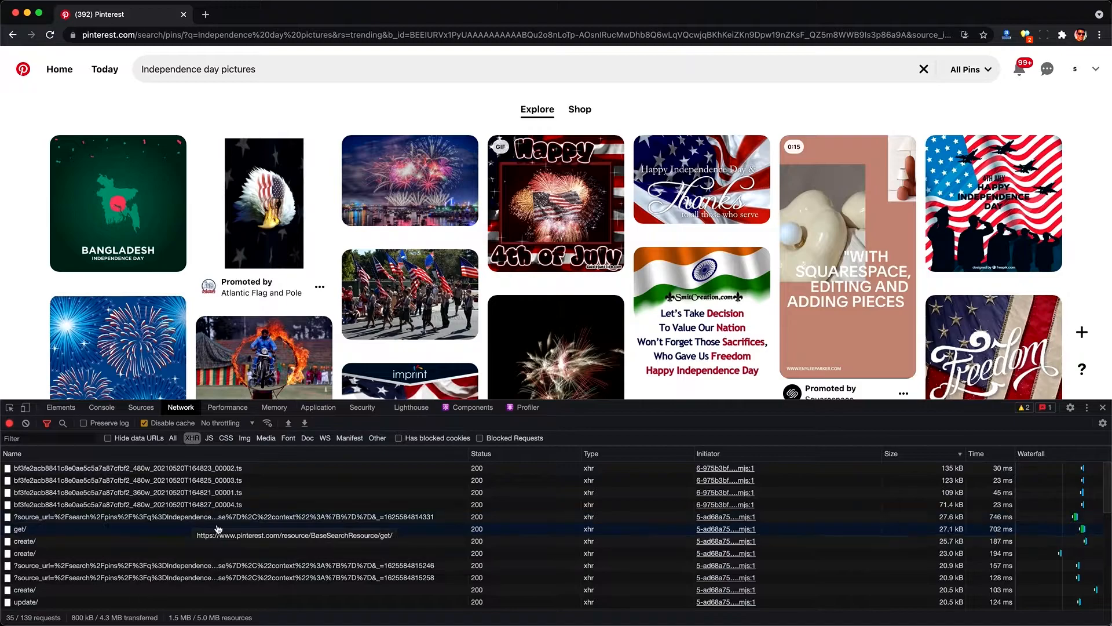
# Step: Open the largest search request's preview and expand its resource response data down to the first pin result
pyautogui.click(61, 517)
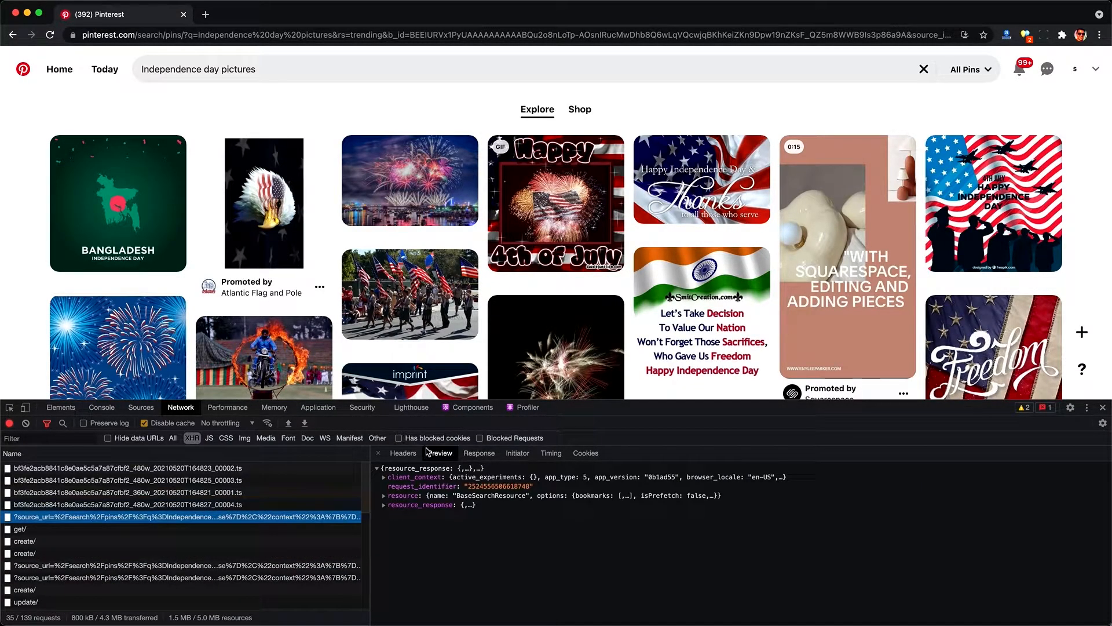
pyautogui.click(410, 504)
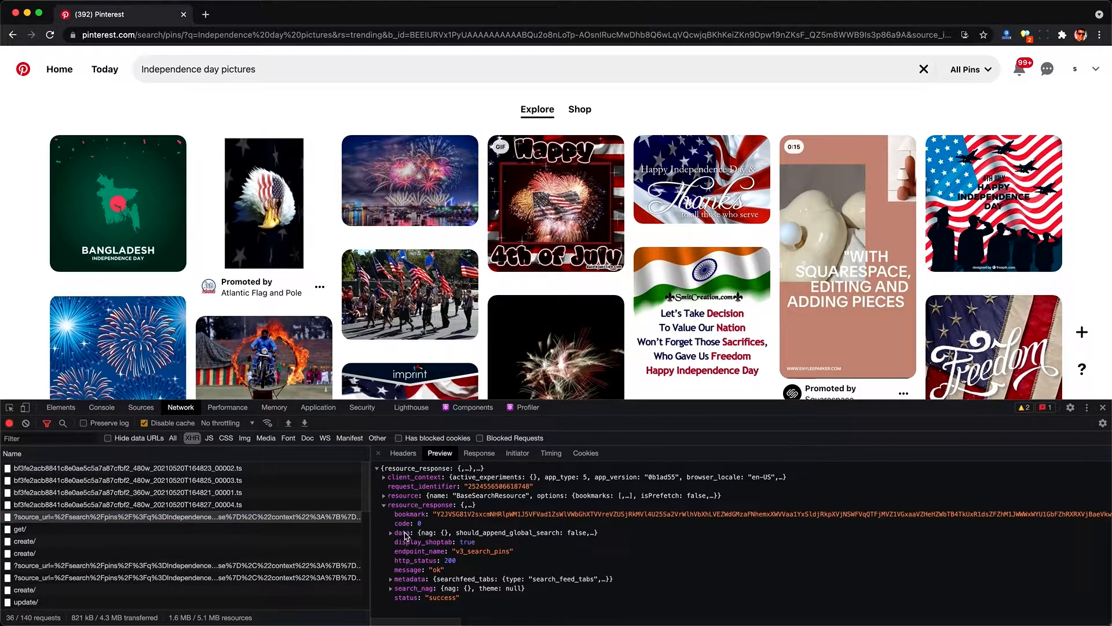
pyautogui.click(404, 533)
pyautogui.click(413, 562)
pyautogui.scroll(-3, 411, 545)
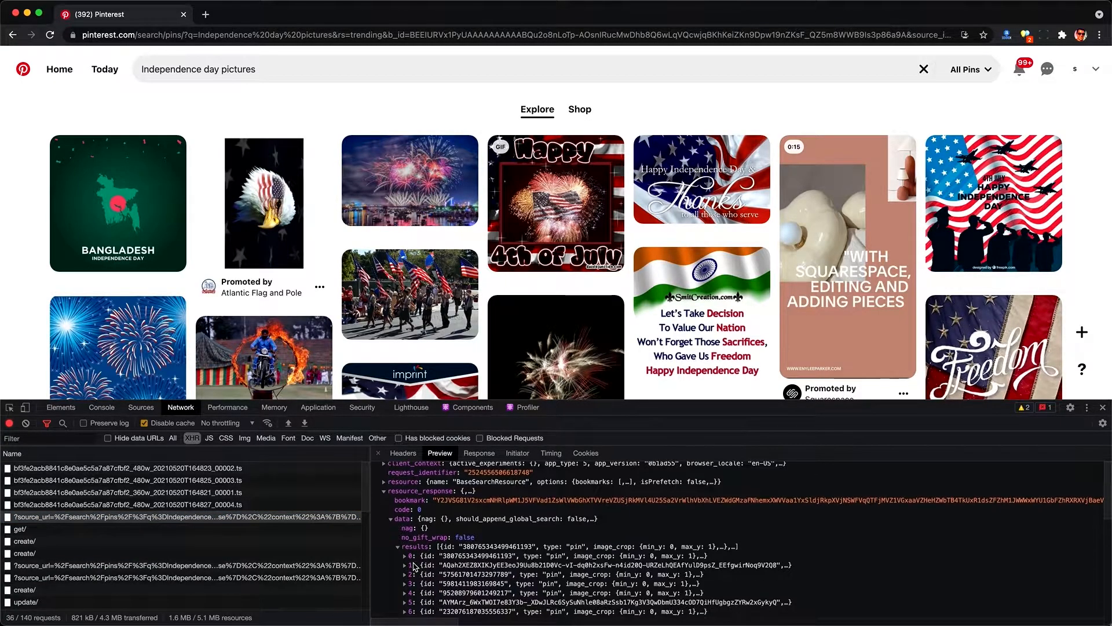
pyautogui.click(406, 521)
pyautogui.scroll(-4, 410, 525)
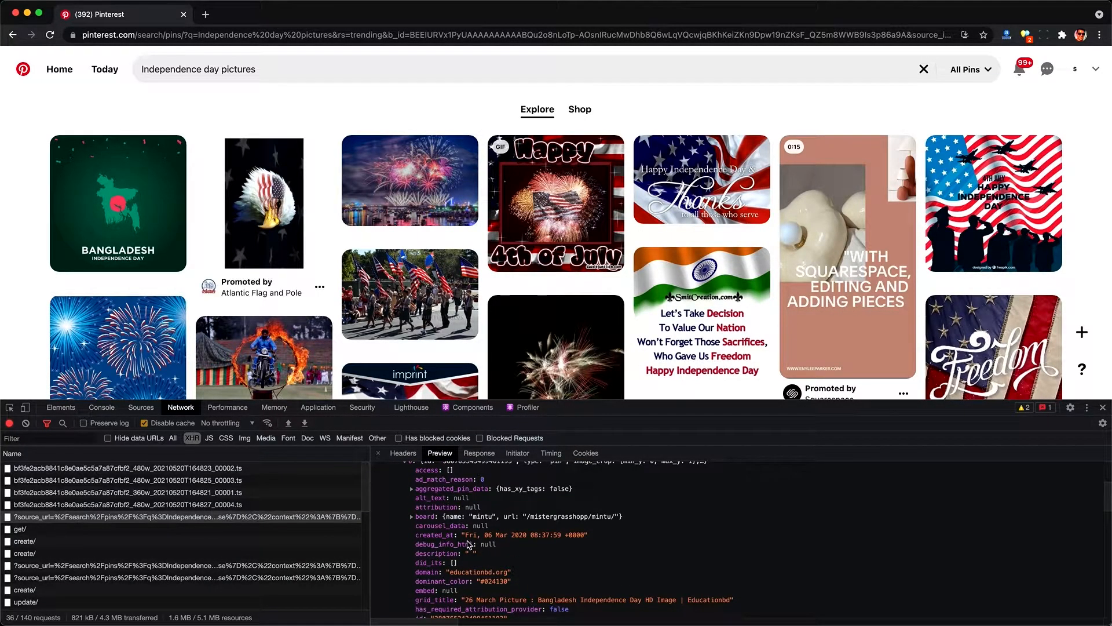
# Step: Read the first pin's fields, such as its grid title, link and pinner details
pyautogui.scroll(-3, 470, 544)
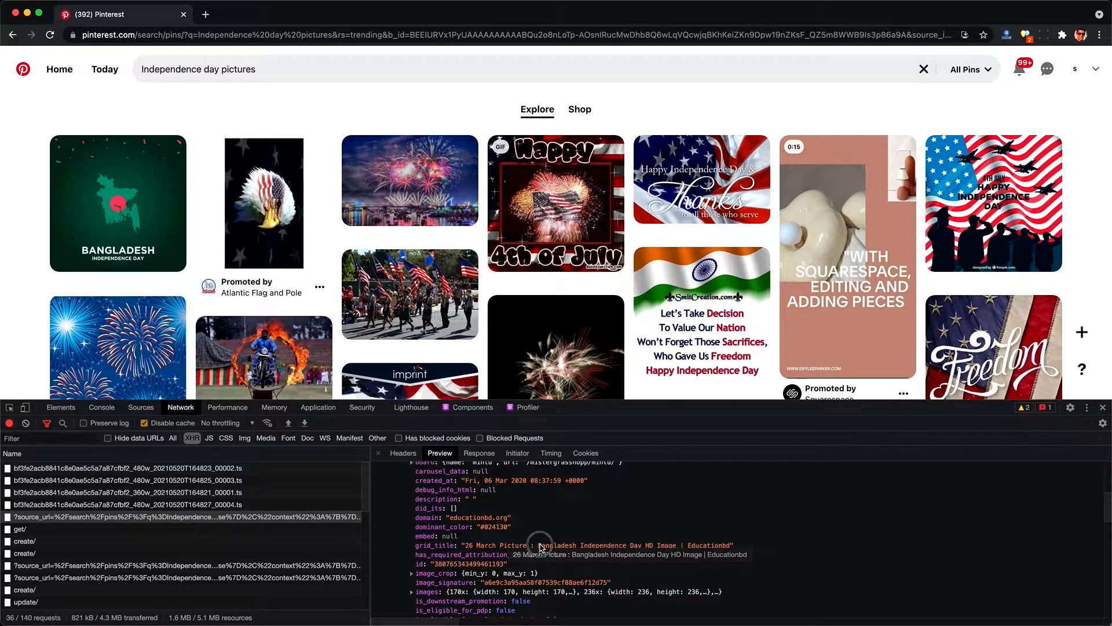
pyautogui.doubleClick(541, 546)
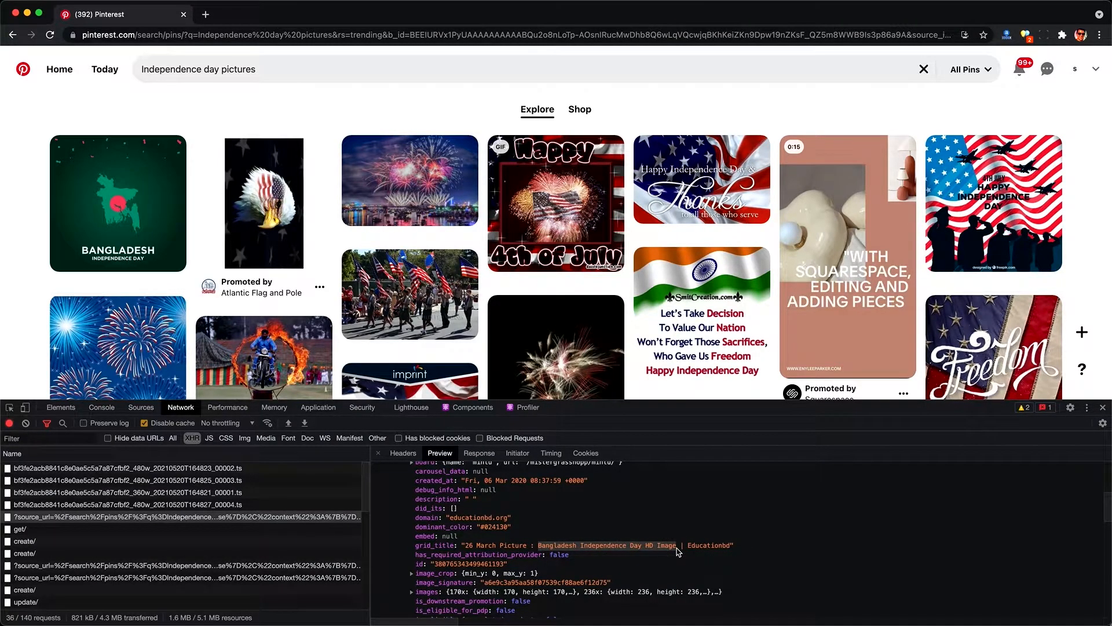
pyautogui.click(678, 551)
pyautogui.moveTo(111, 190)
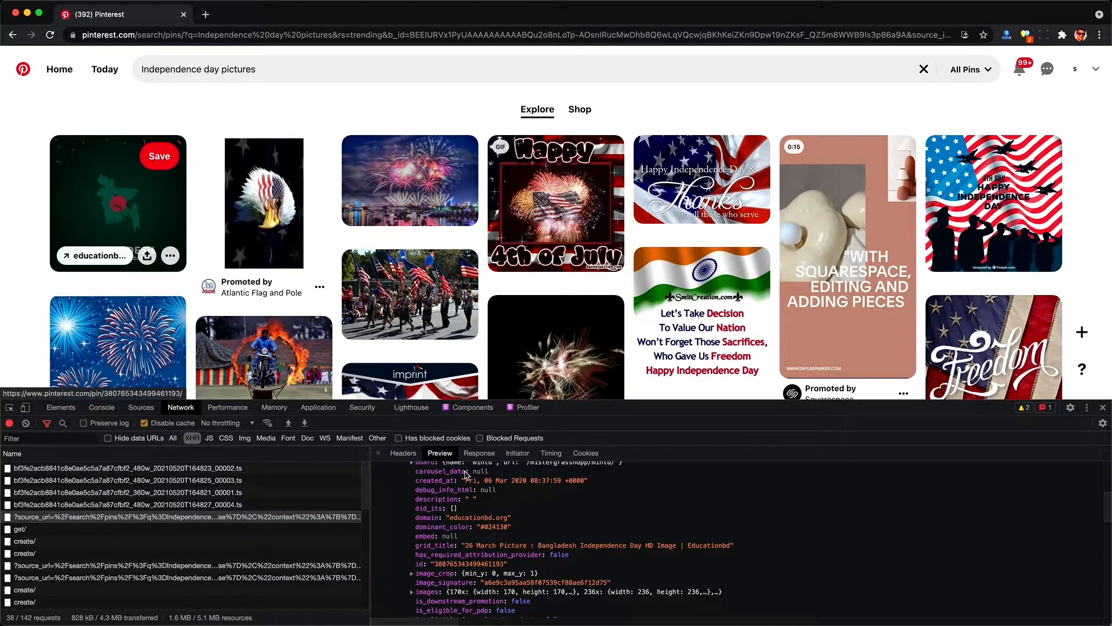
pyautogui.scroll(-3, 464, 504)
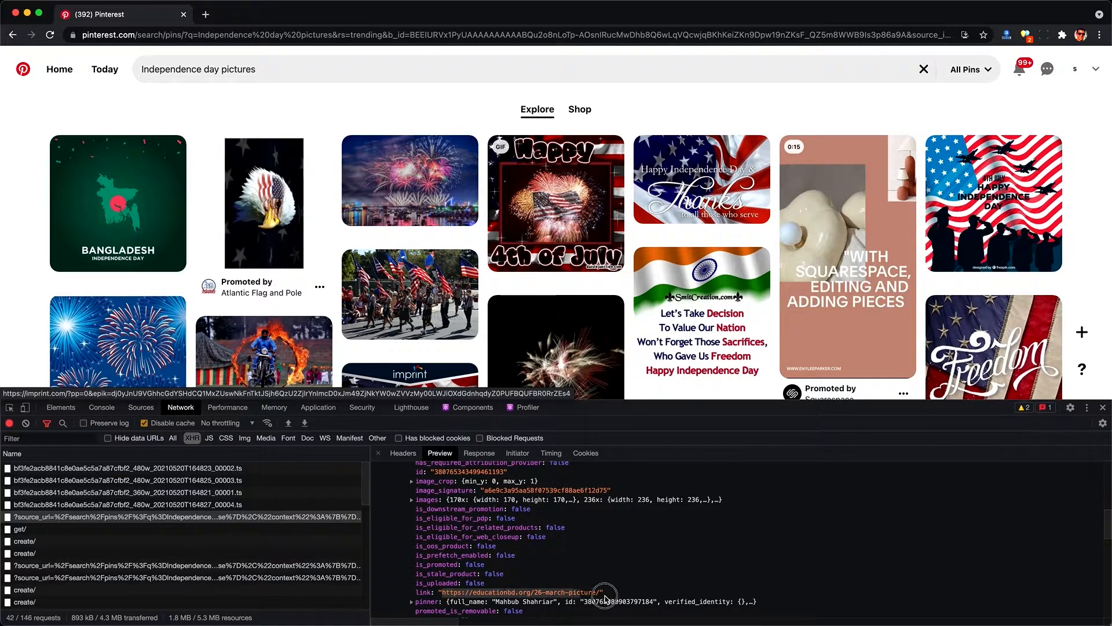
pyautogui.scroll(-4, 423, 605)
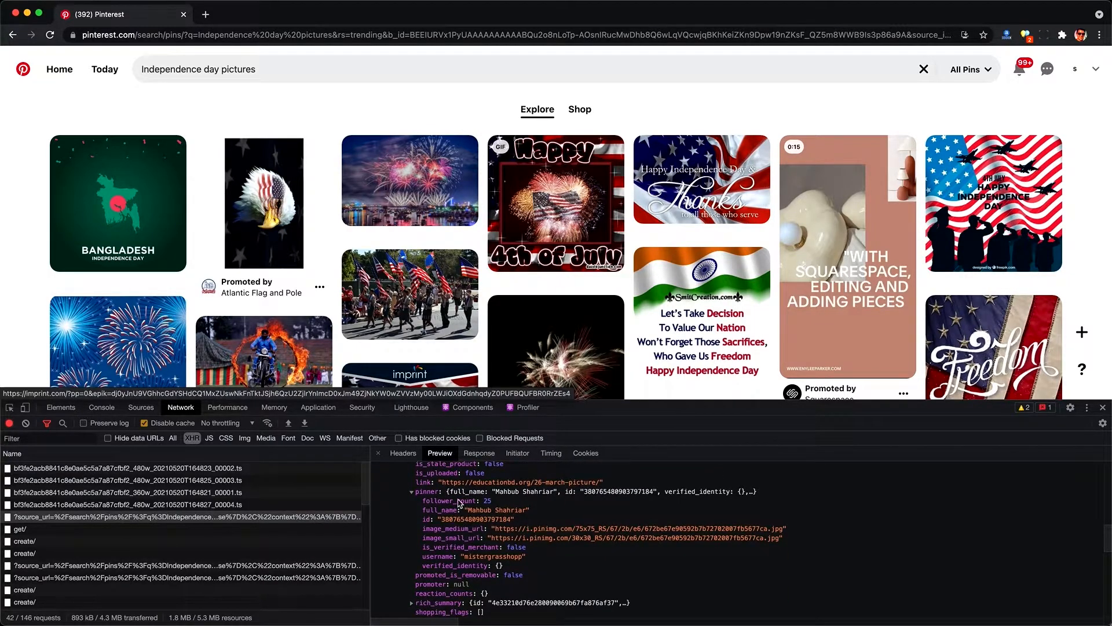
pyautogui.scroll(-2, 450, 567)
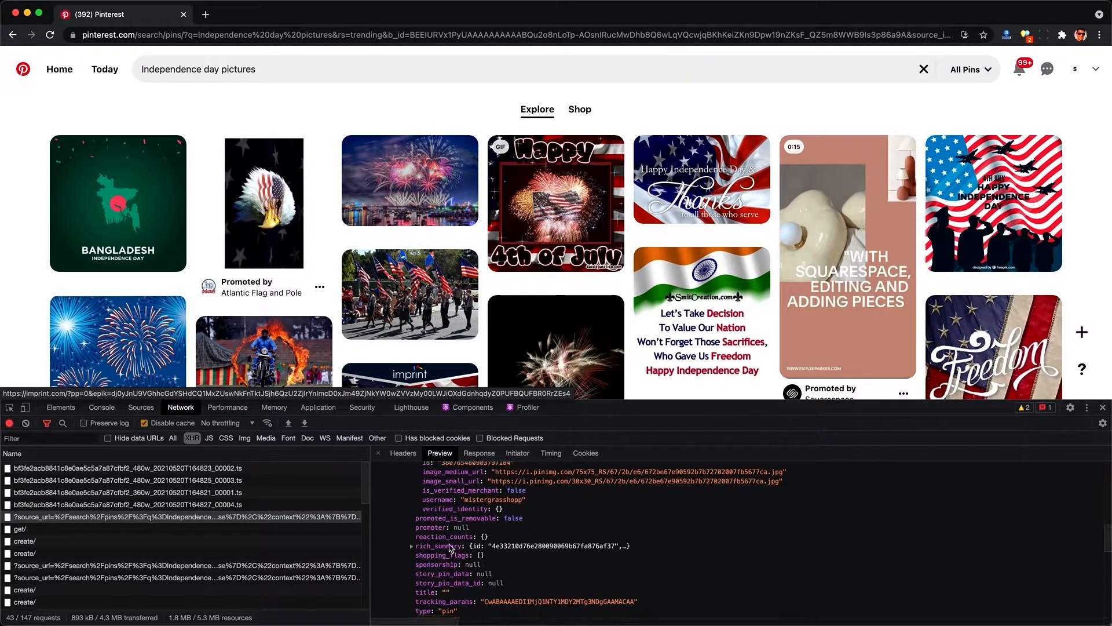
# Step: Expand the pin's rich summary and read its fields, then scroll through the remaining results list
pyautogui.click(444, 542)
pyautogui.scroll(-2, 457, 565)
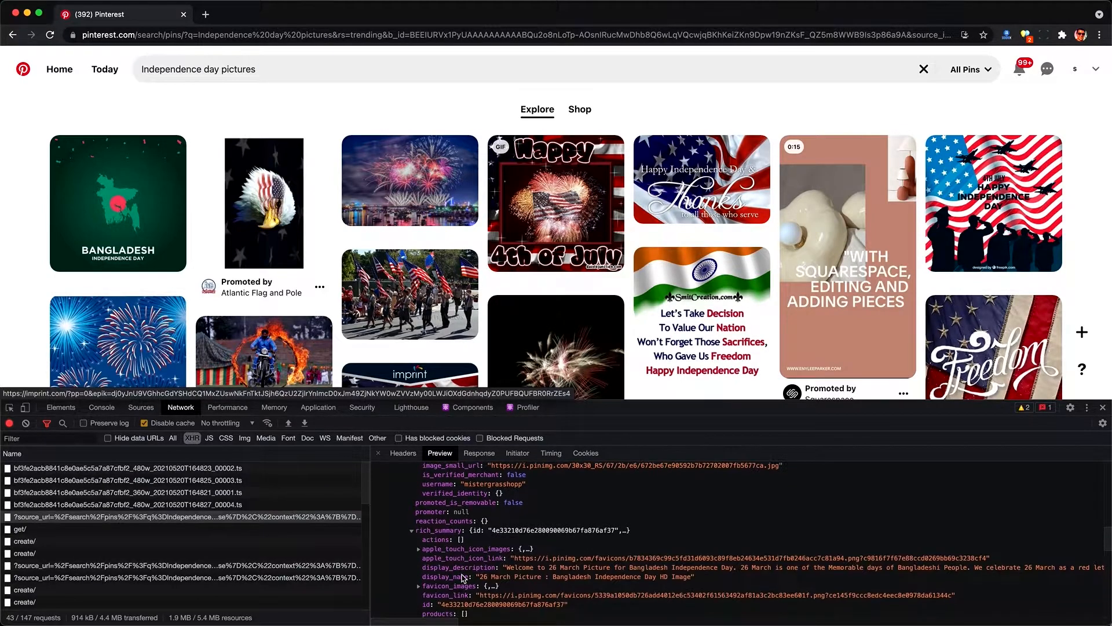
pyautogui.scroll(-1, 464, 577)
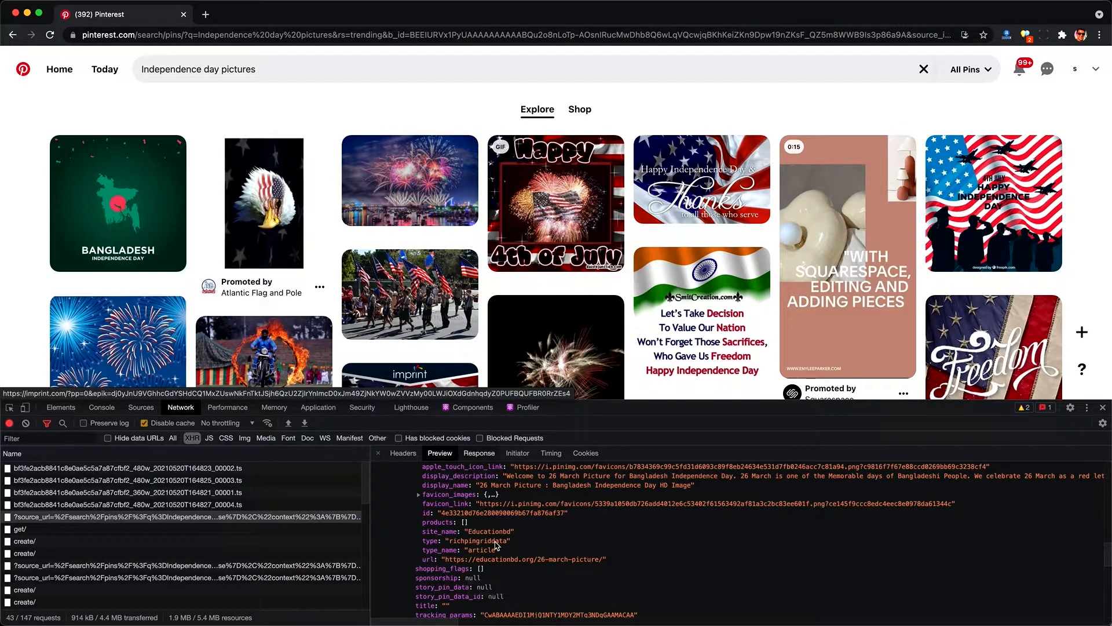
pyautogui.scroll(-10, 495, 544)
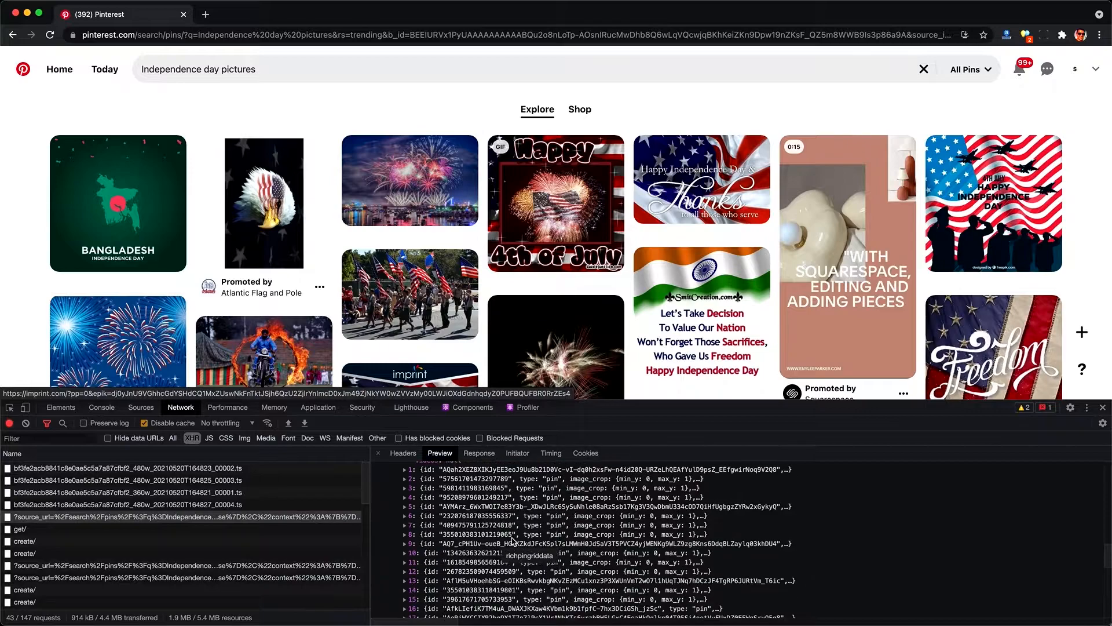
pyautogui.scroll(-4, 476, 601)
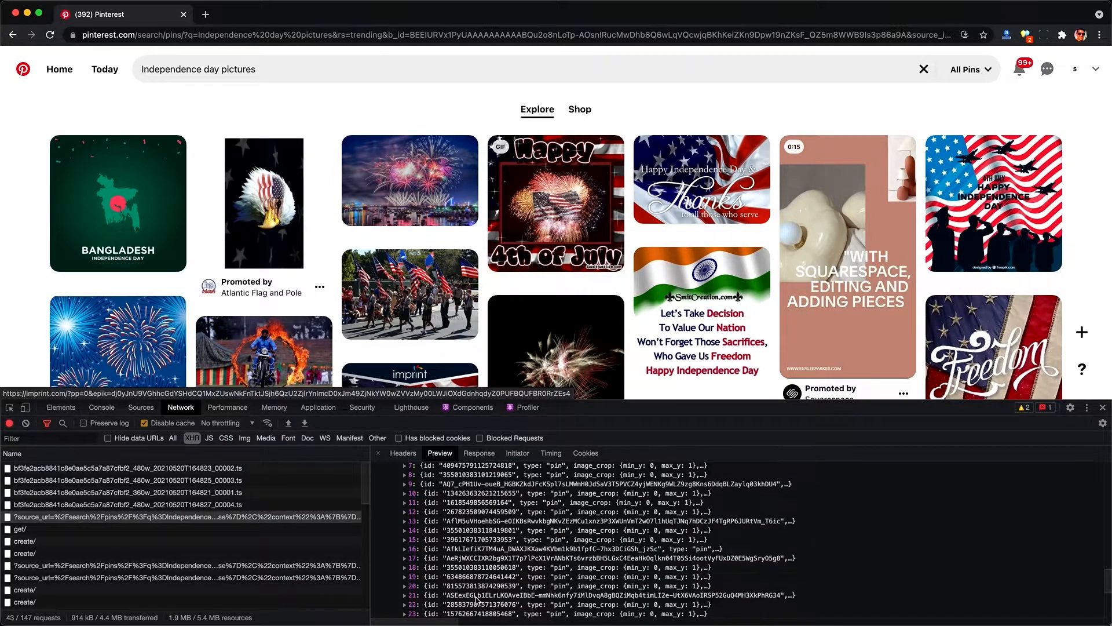
pyautogui.scroll(-1, 477, 601)
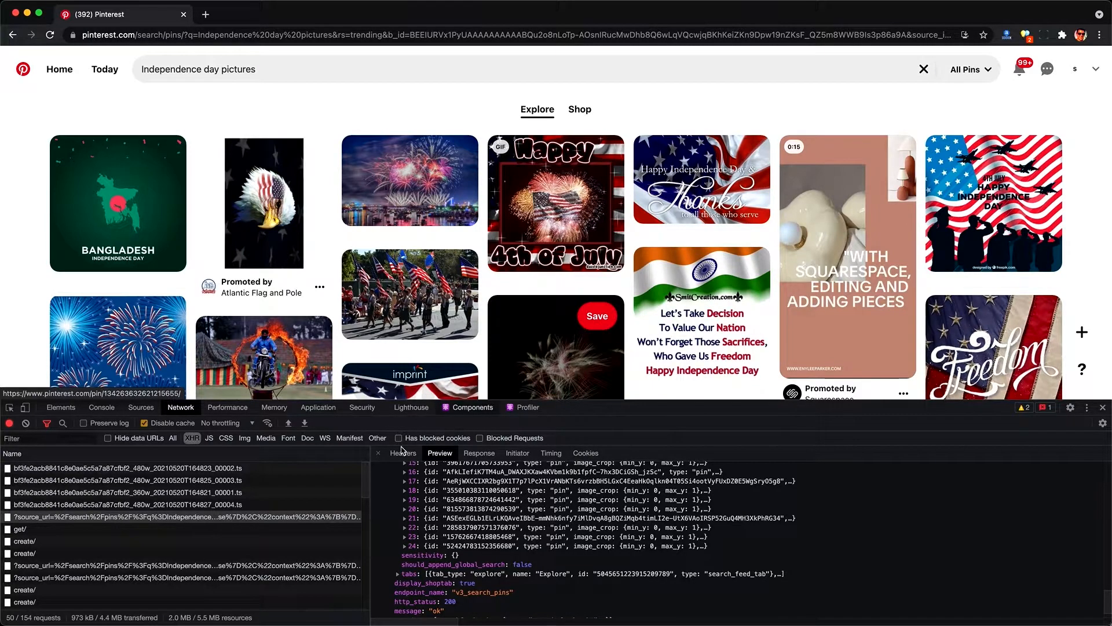
# Step: Close the request preview and scroll down the search results to load more pins
pyautogui.click(378, 453)
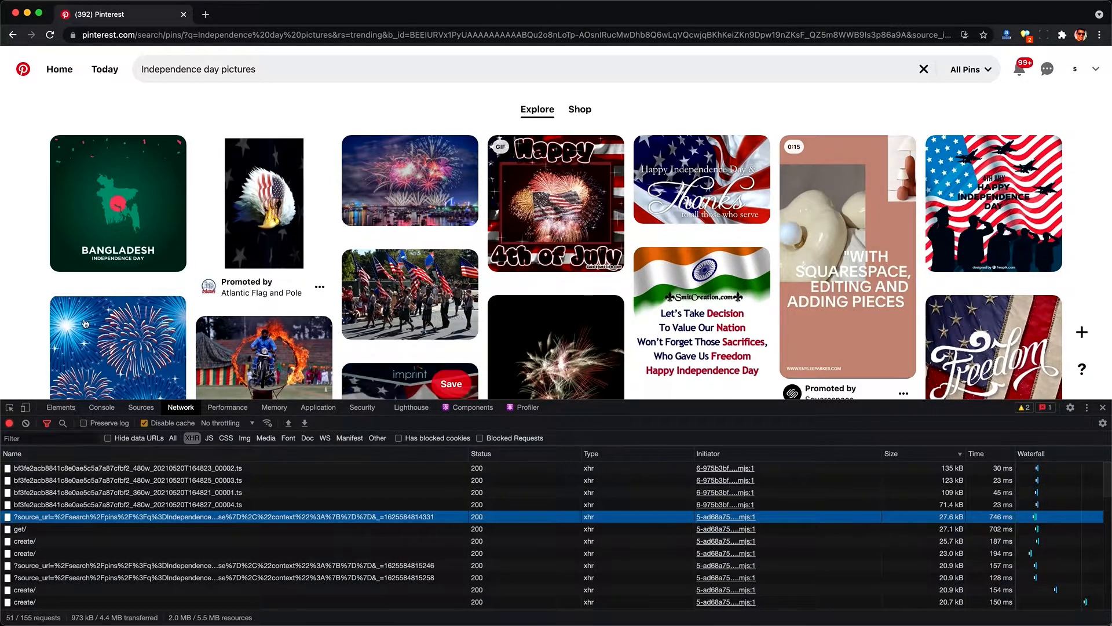
pyautogui.scroll(-10, 41, 336)
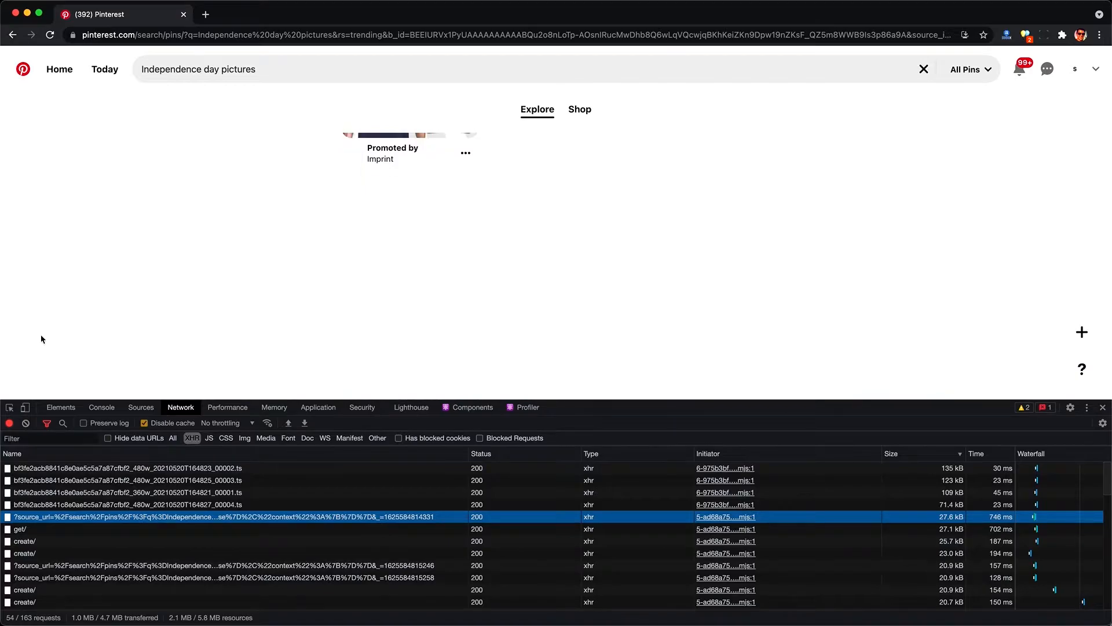
pyautogui.scroll(-10, 41, 336)
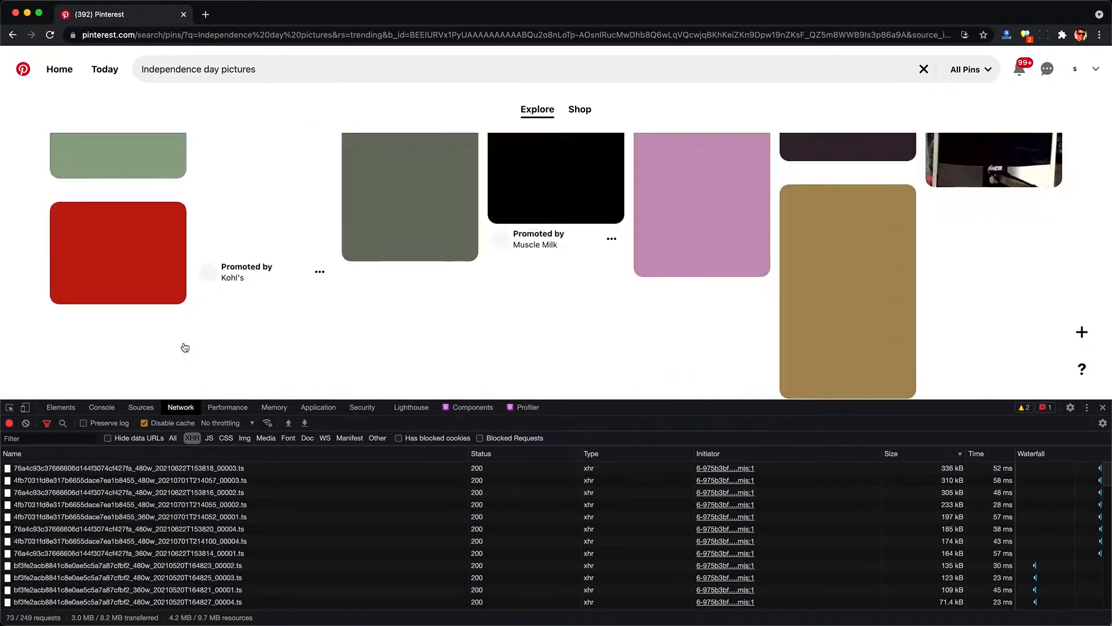
pyautogui.scroll(-10, 185, 347)
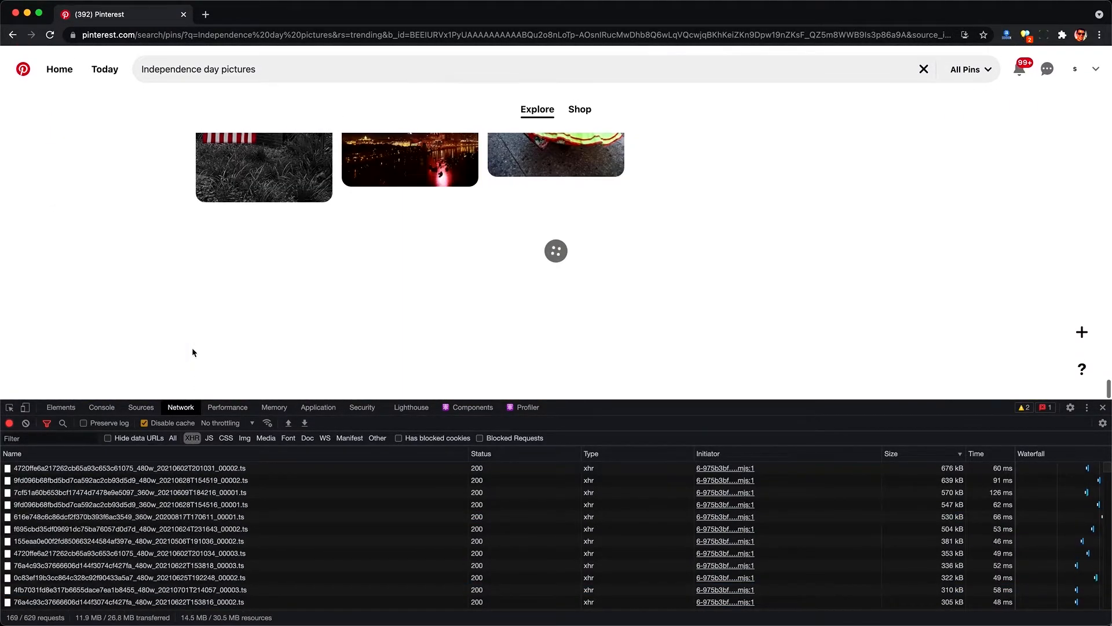
pyautogui.scroll(-10, 193, 352)
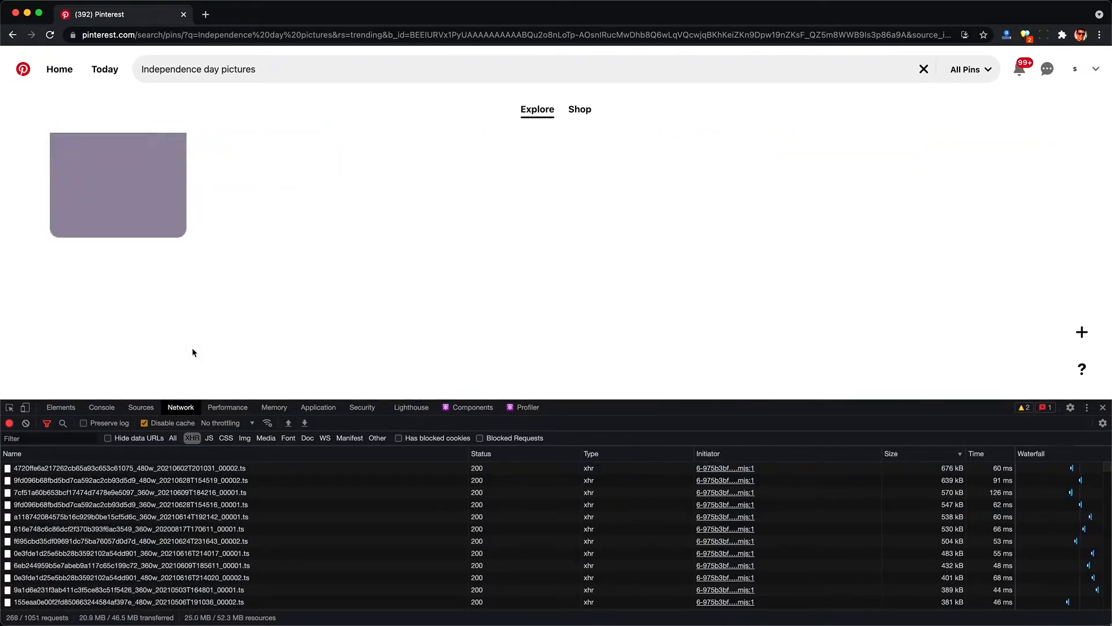
pyautogui.scroll(-10, 193, 352)
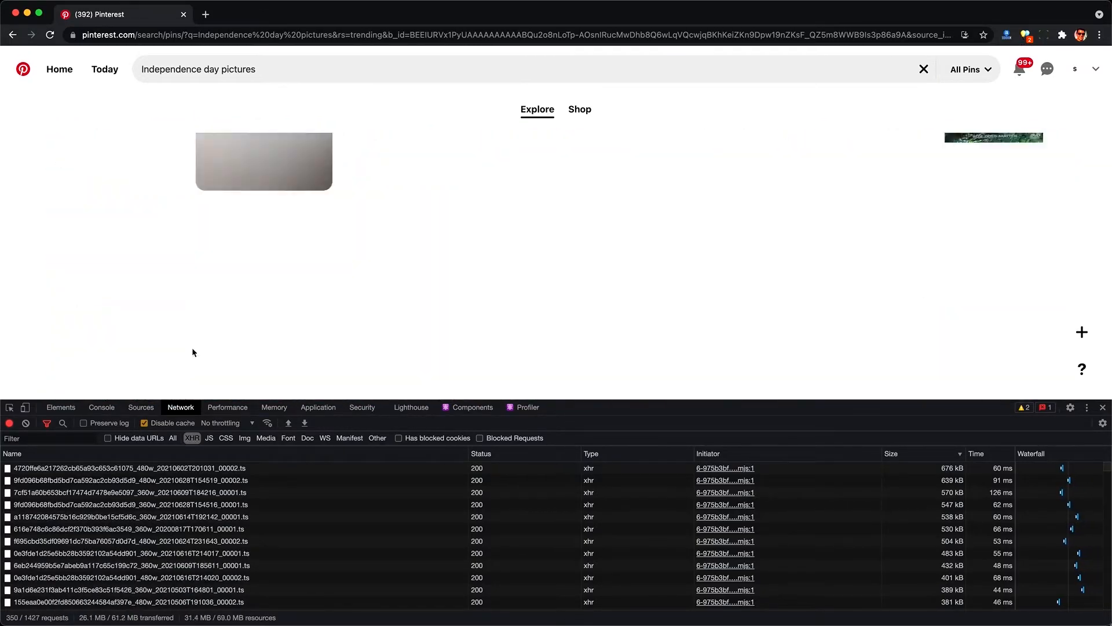
pyautogui.scroll(-10, 193, 352)
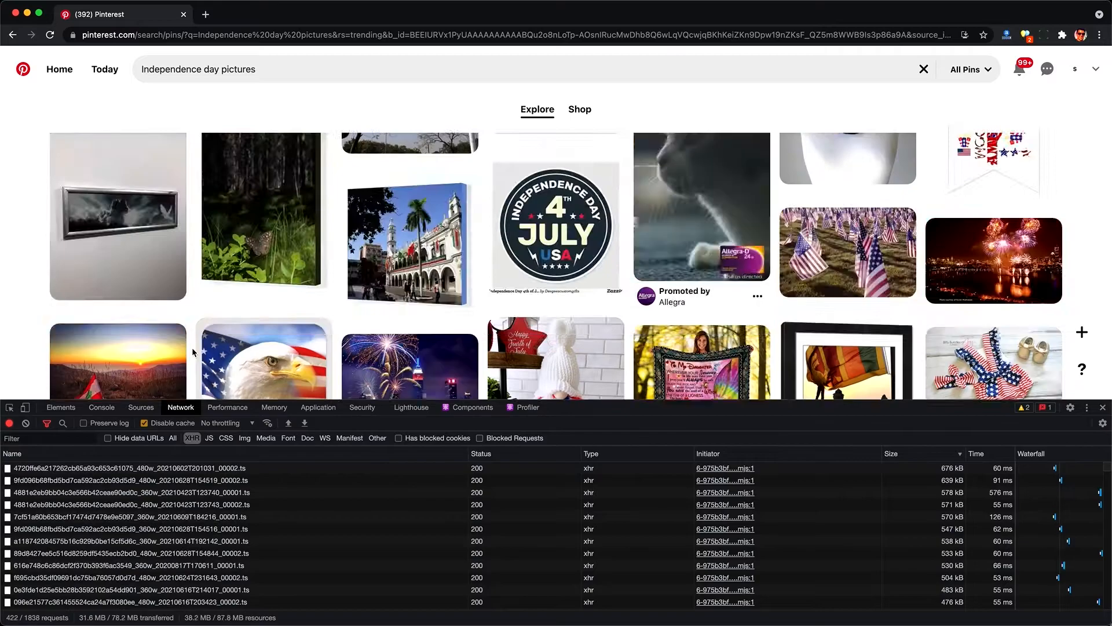
pyautogui.scroll(-10, 193, 352)
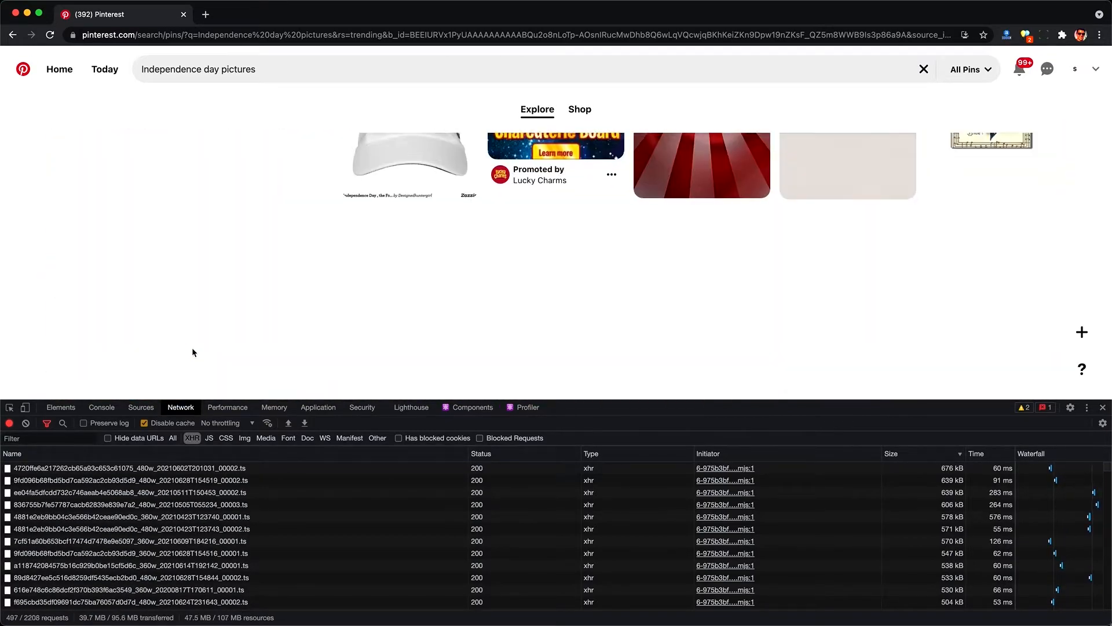
# Step: Export the captured network traffic from the Network panel as a HAR file saved to the Desktop
pyautogui.scroll(-5, 193, 352)
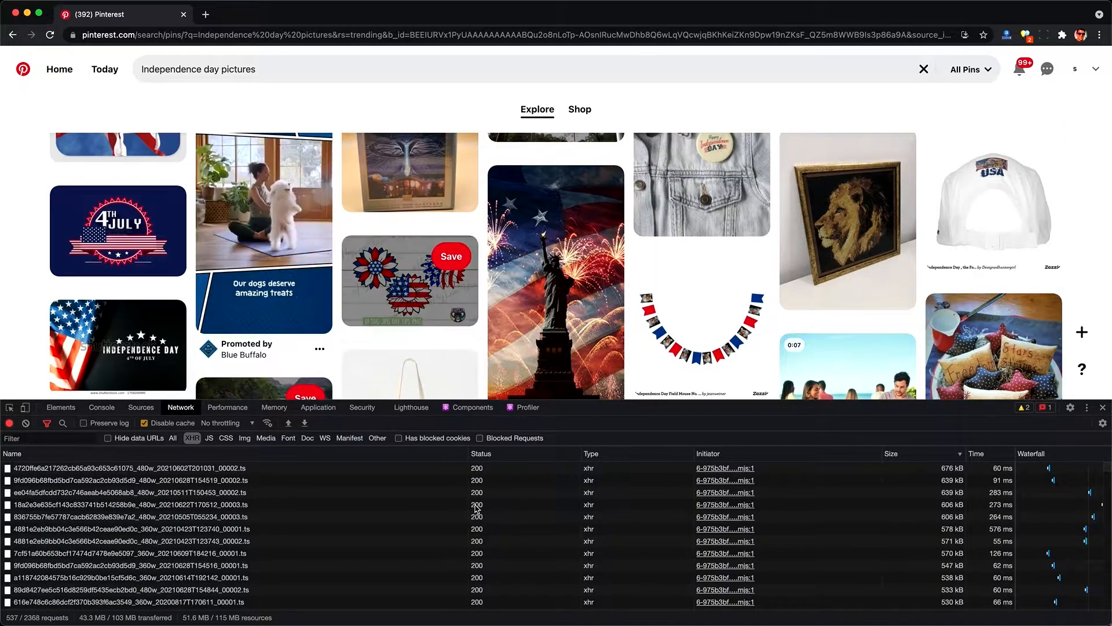
pyautogui.scroll(-10, 912, 522)
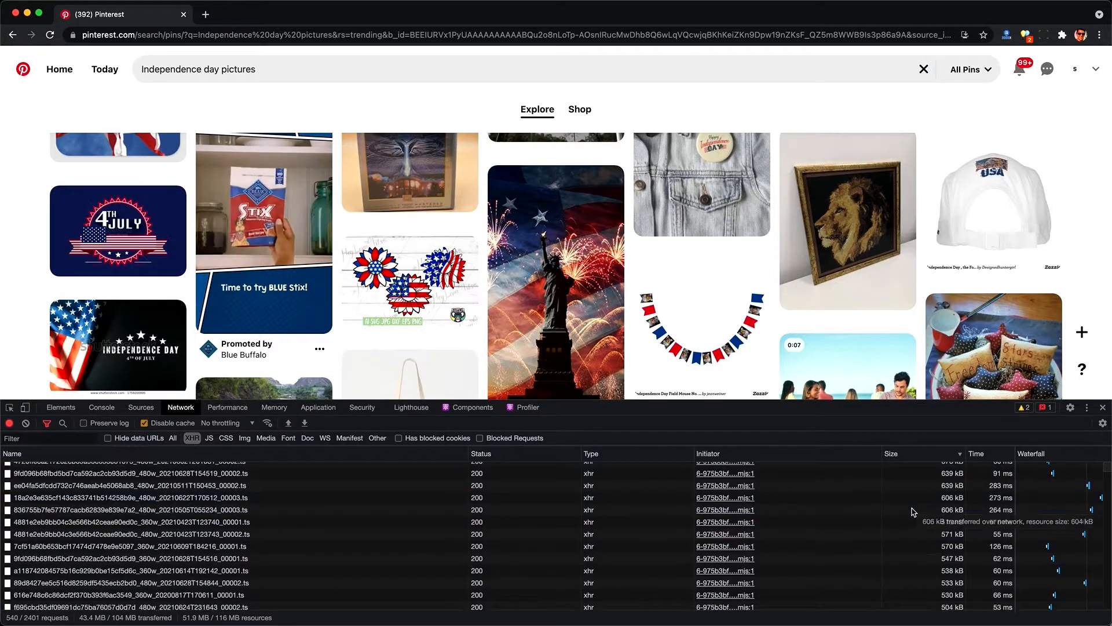
pyautogui.scroll(-10, 907, 547)
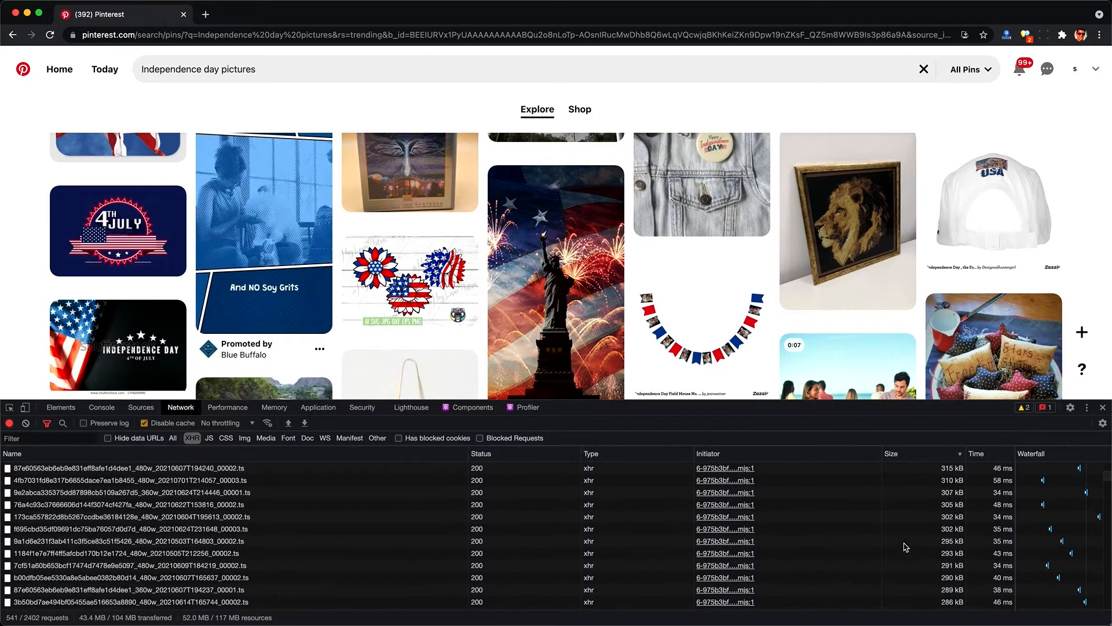
pyautogui.scroll(-15, 906, 544)
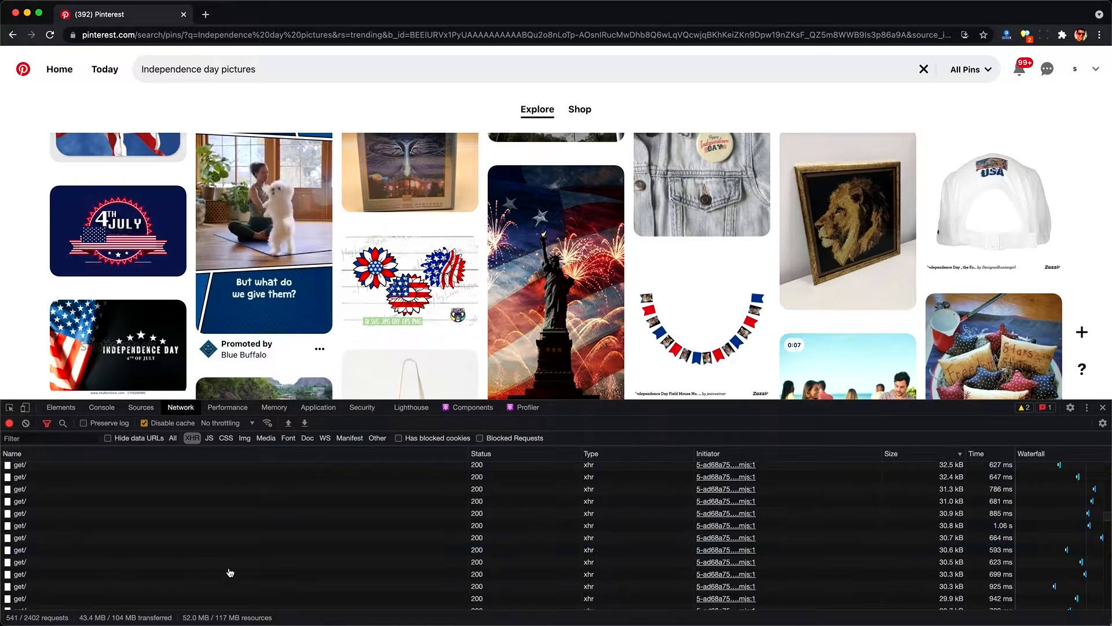
pyautogui.scroll(-10, 230, 573)
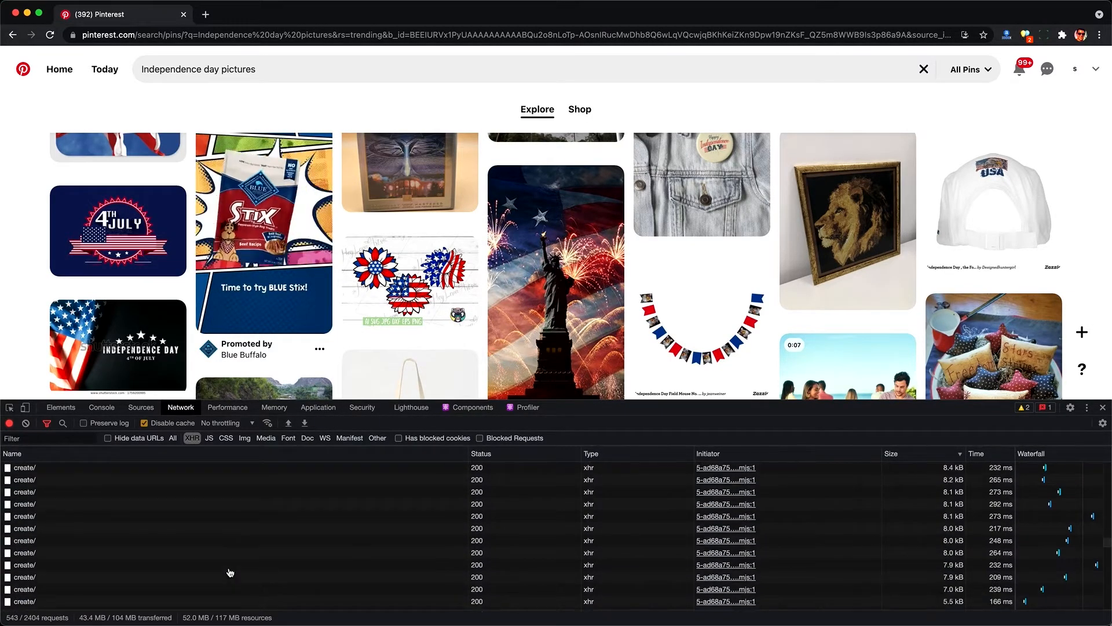
pyautogui.scroll(-10, 230, 572)
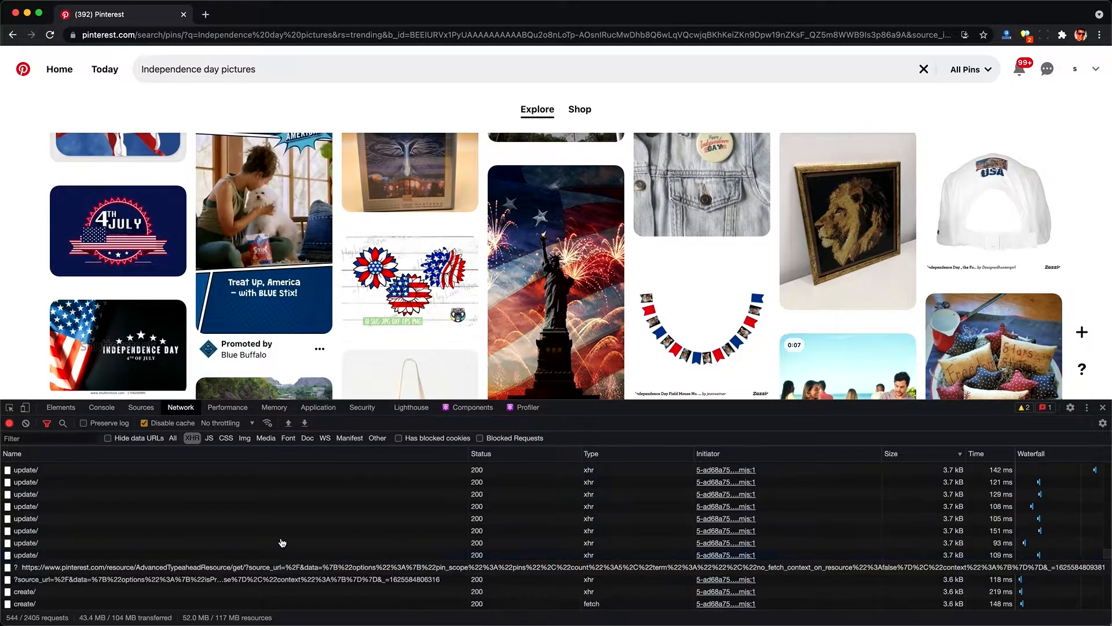
pyautogui.click(305, 426)
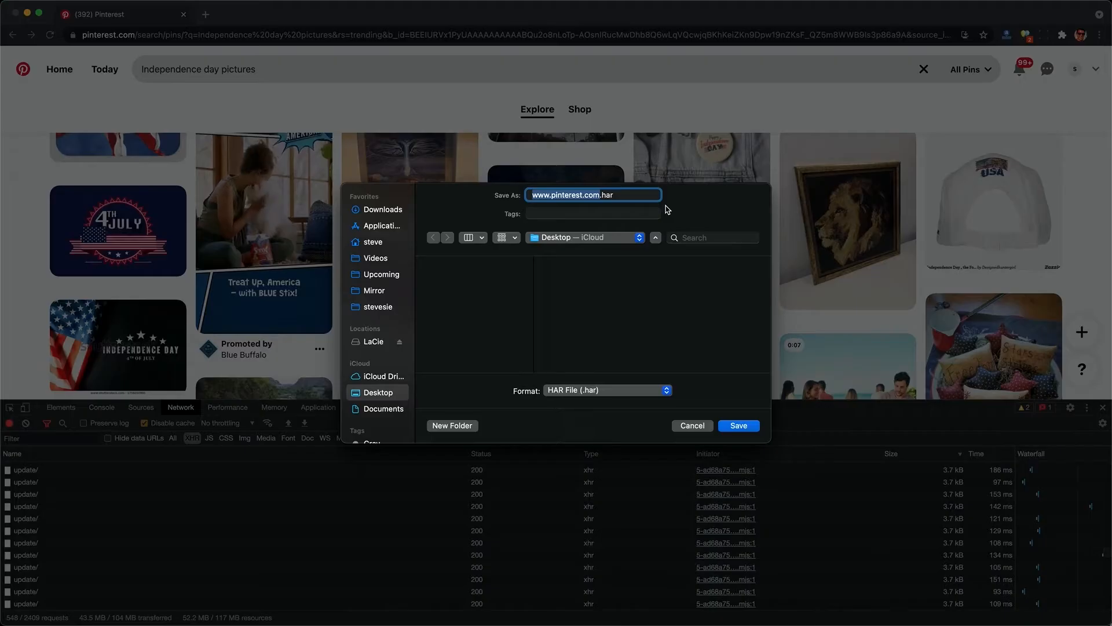
pyautogui.click(744, 429)
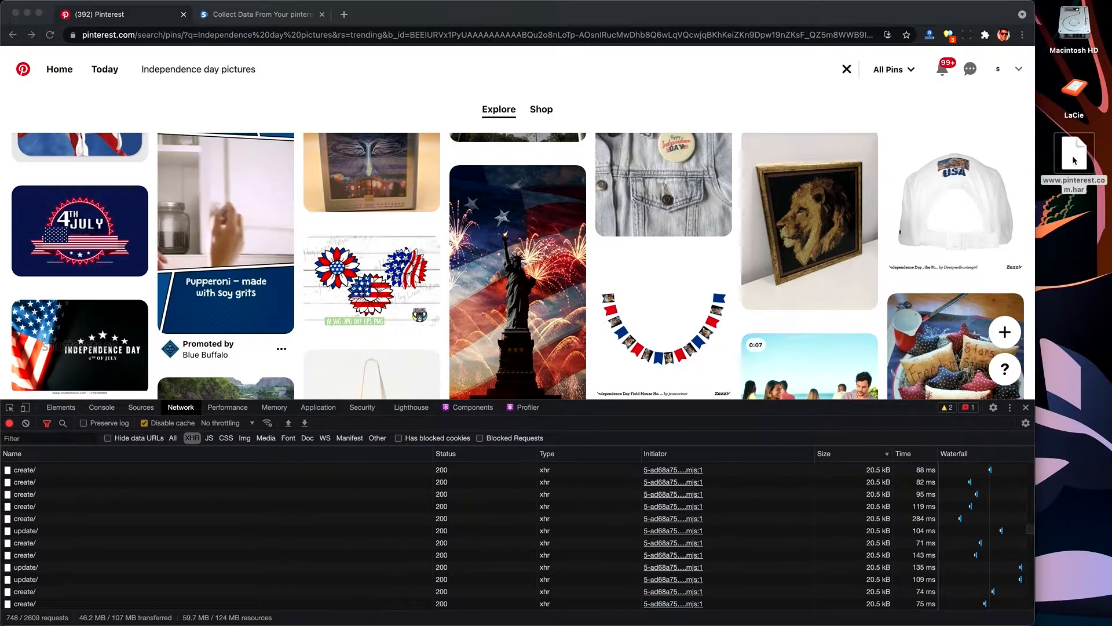
# Step: Preview the exported HAR file, then upload it to the stevesie.com HAR data tool in the second tab
pyautogui.press('space')
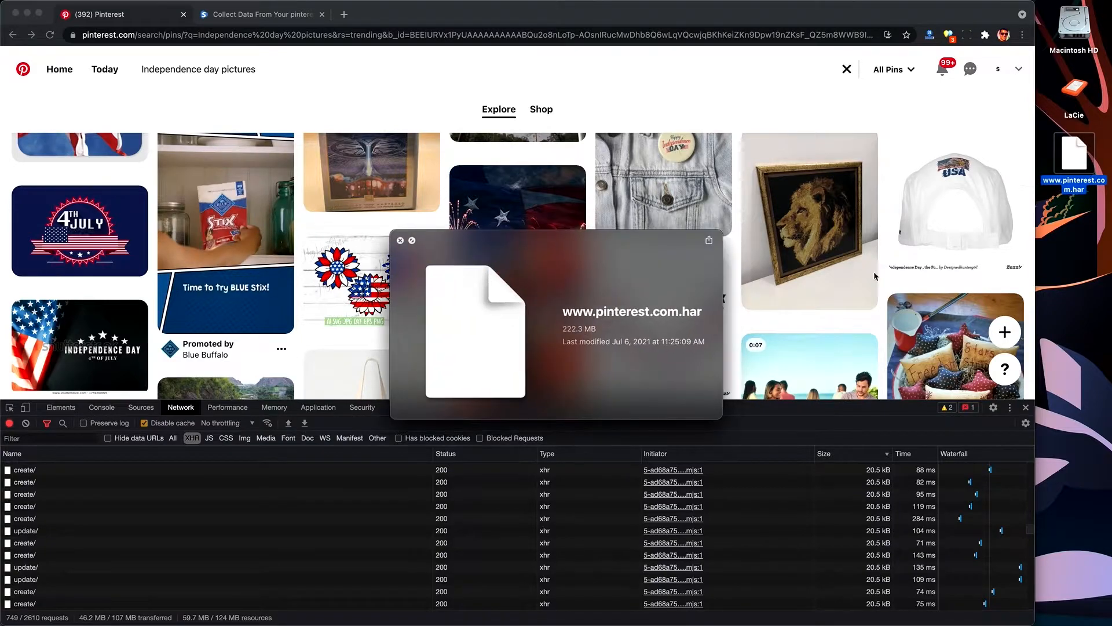
pyautogui.press('space')
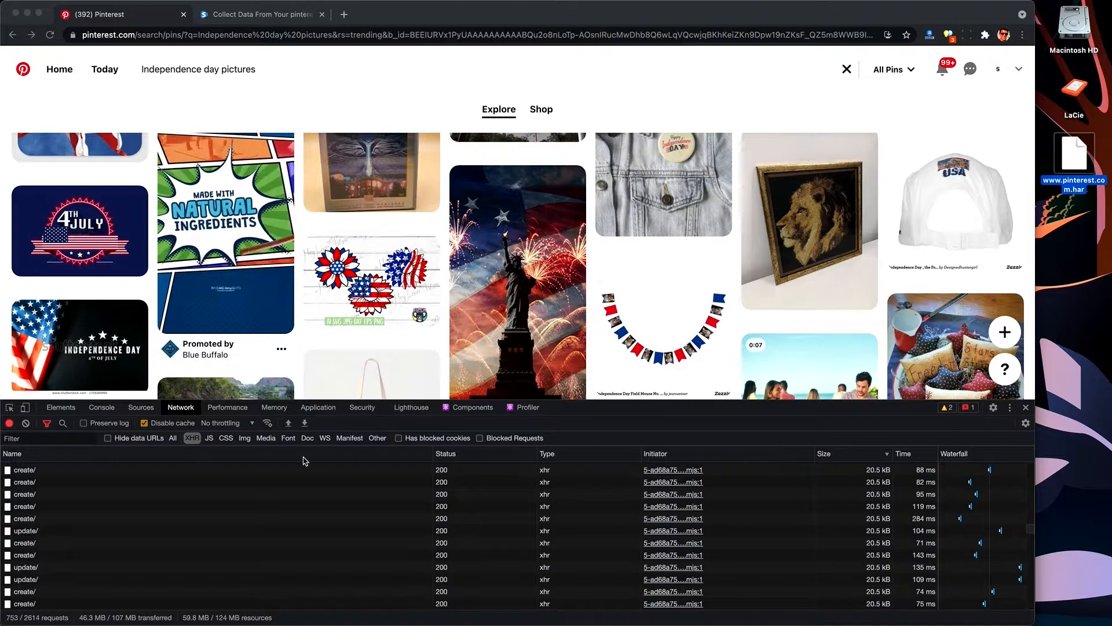
pyautogui.click(265, 15)
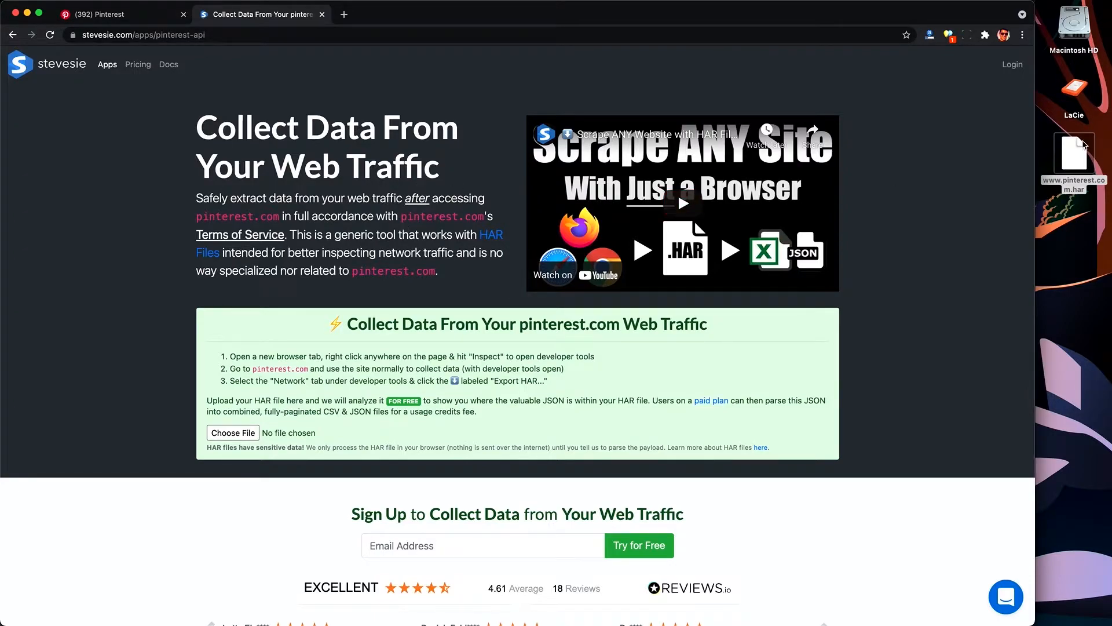
pyautogui.moveTo(1084, 145); pyautogui.dragTo(927, 203)
# Step: Scroll through the HAR analysis results and examine the BaseSearchResource request's field list
pyautogui.scroll(-5, 926, 203)
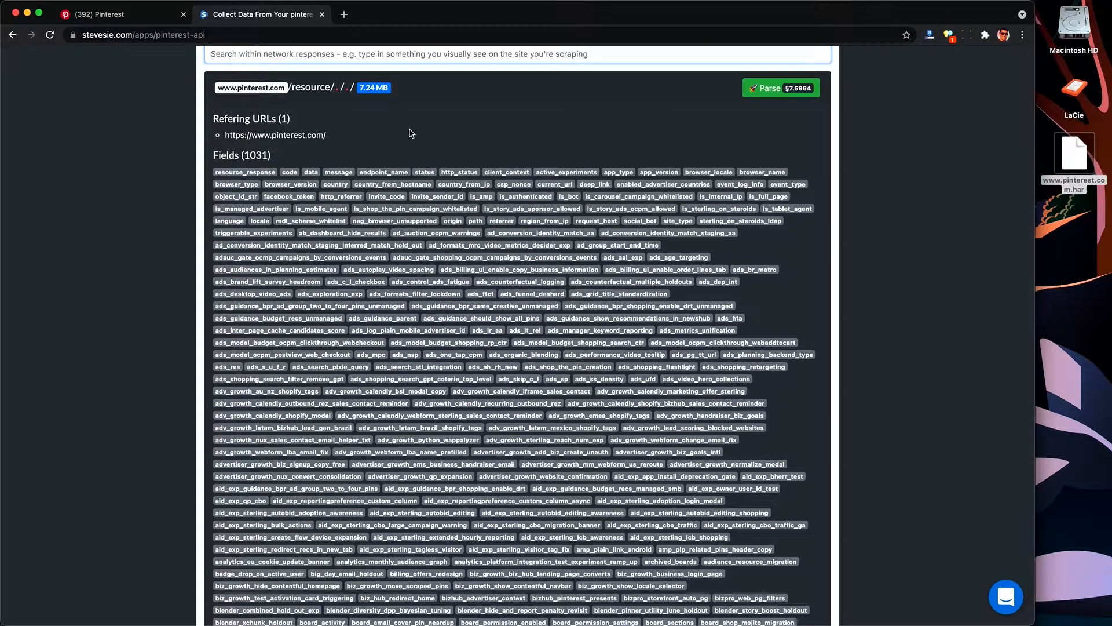
pyautogui.scroll(-5, 382, 233)
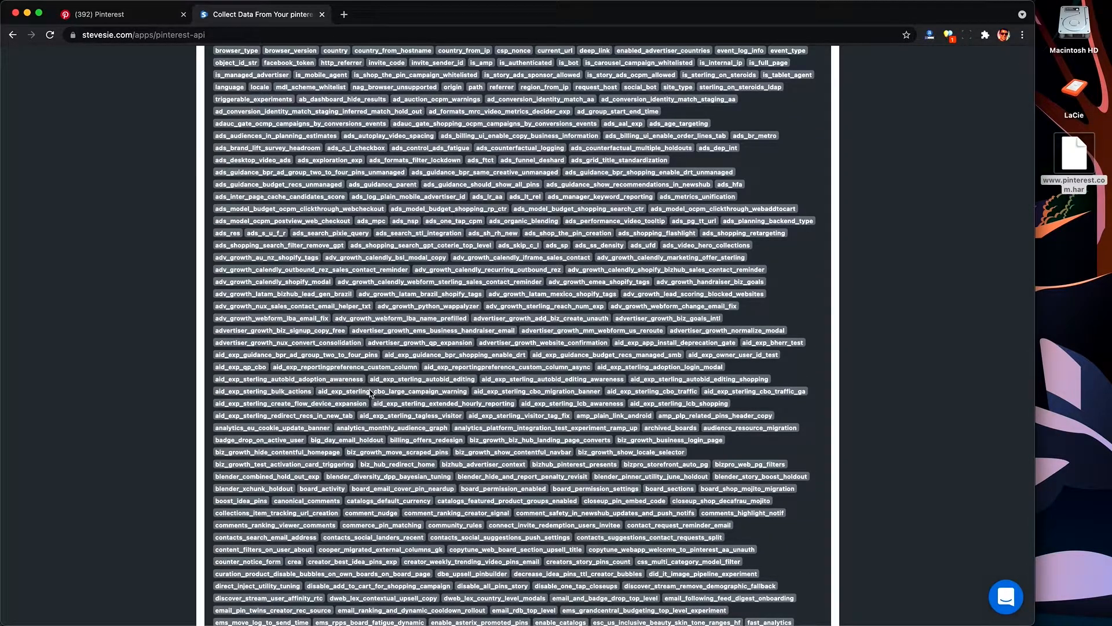
pyautogui.scroll(-20, 449, 271)
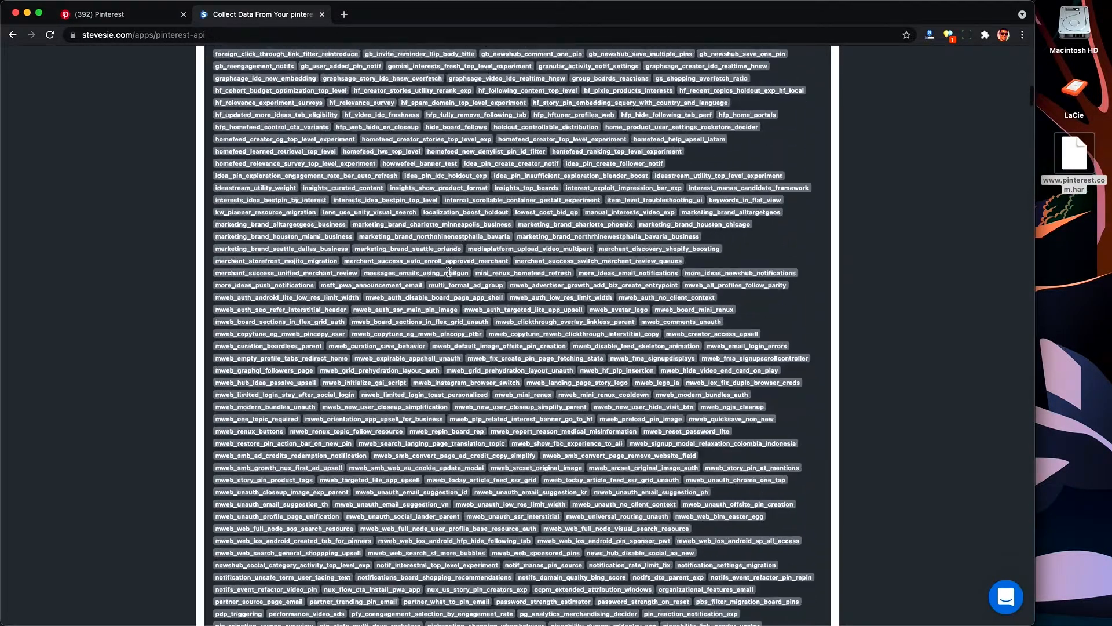
pyautogui.scroll(-20, 449, 270)
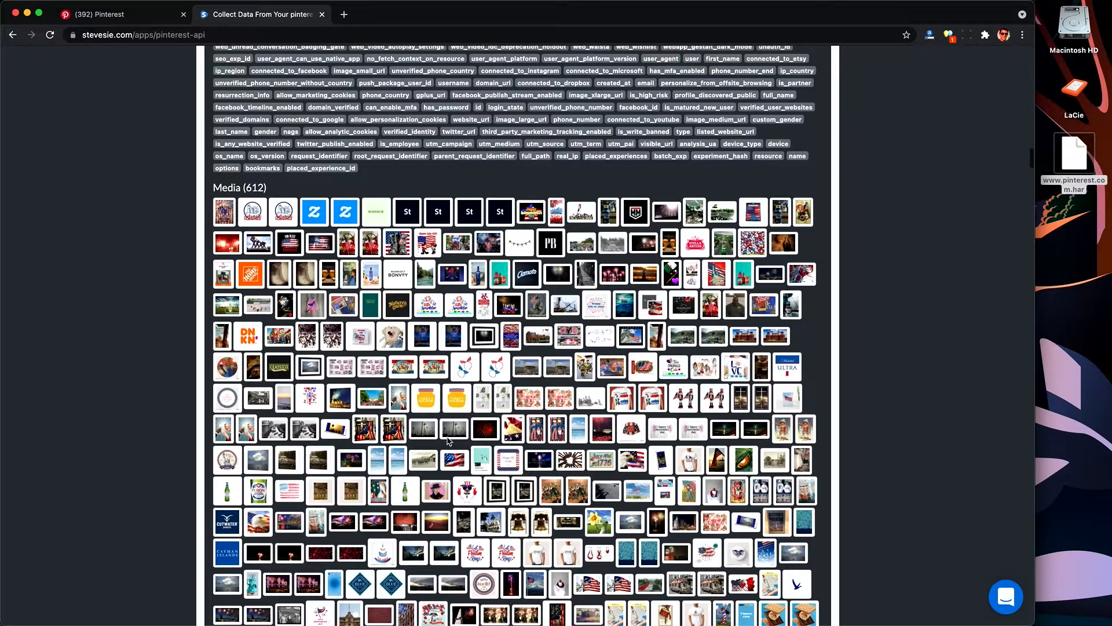
pyautogui.scroll(-20, 584, 402)
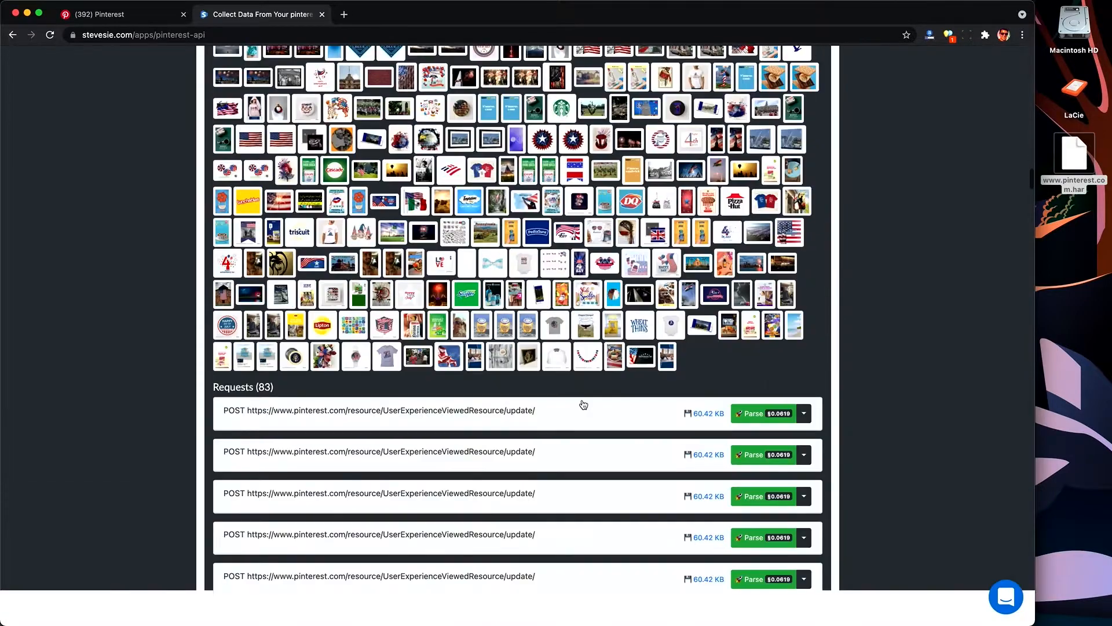
pyautogui.scroll(-2, 584, 405)
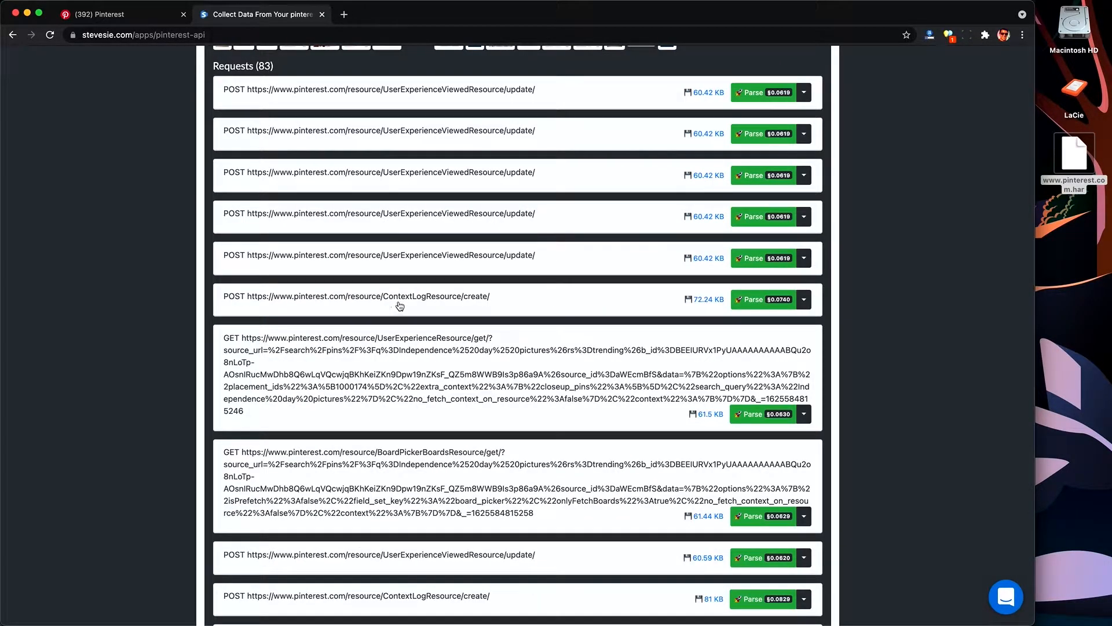
pyautogui.scroll(-15, 456, 302)
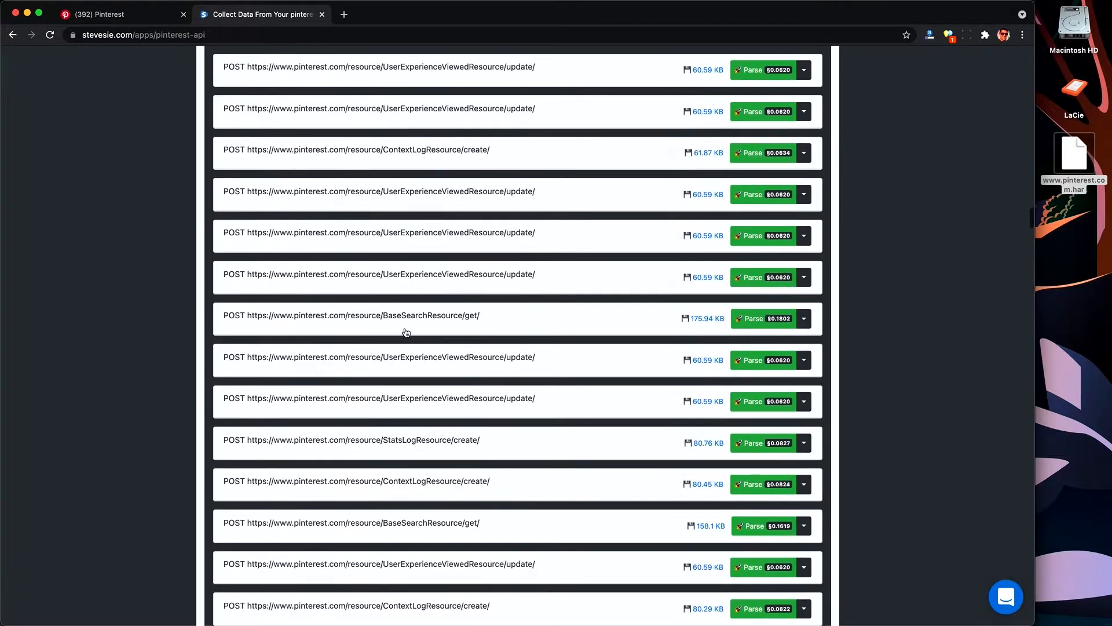
pyautogui.scroll(-15, 498, 534)
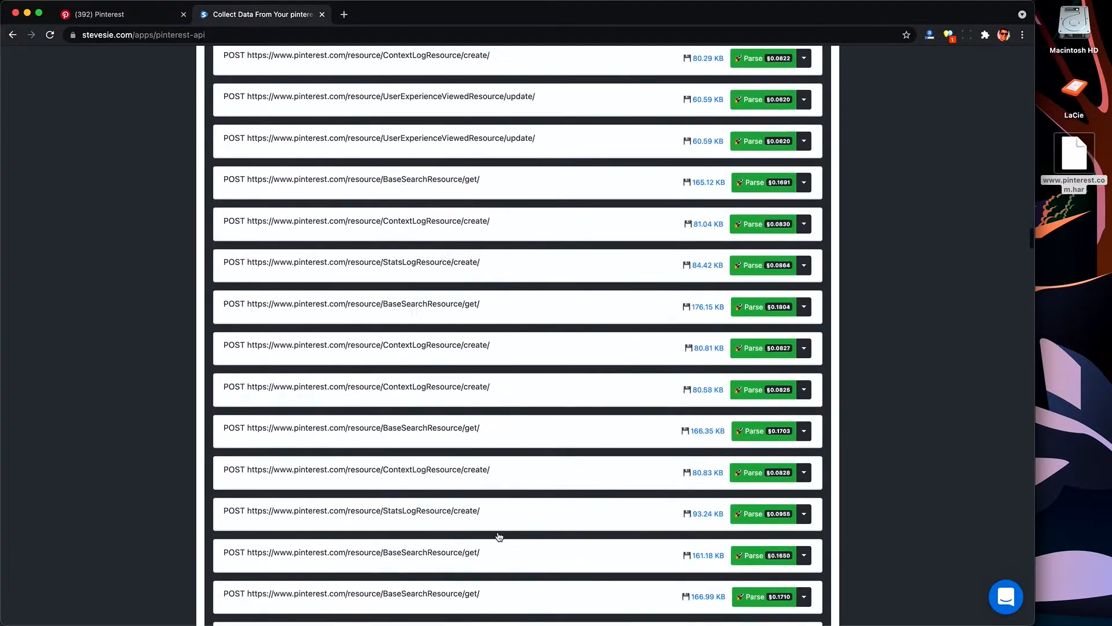
pyautogui.scroll(-20, 499, 536)
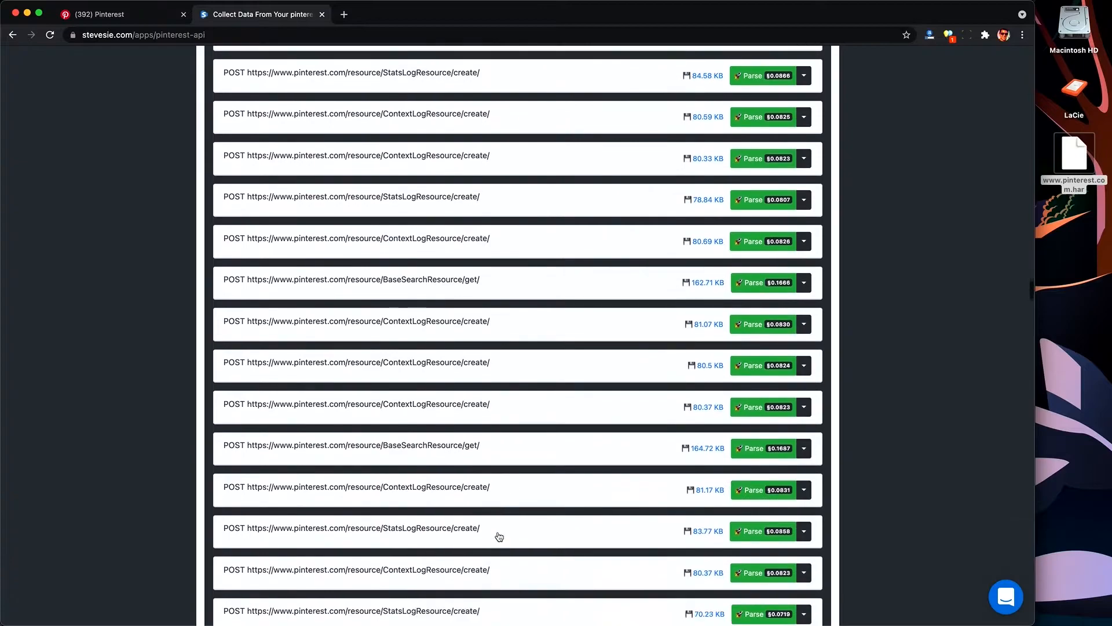
pyautogui.scroll(-5, 498, 532)
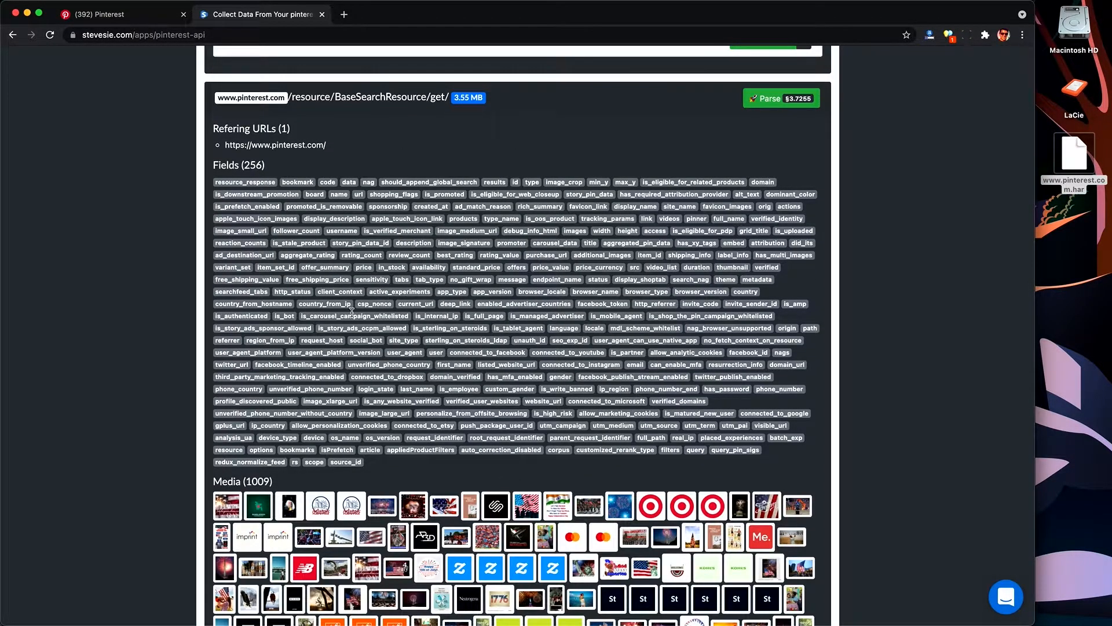
pyautogui.scroll(-2, 352, 313)
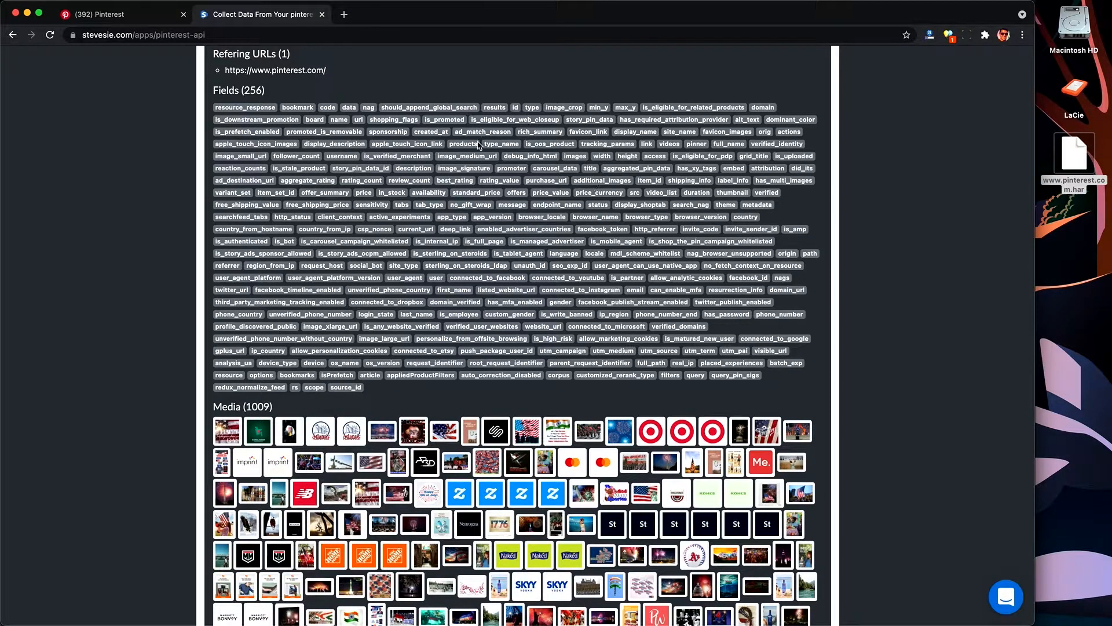
pyautogui.moveTo(517, 131); pyautogui.dragTo(561, 131)
pyautogui.moveTo(414, 131); pyautogui.dragTo(443, 131)
# Step: Download the first BaseSearchResource request's raw response and open raw_response.json in the text editor
pyautogui.scroll(-5, 526, 328)
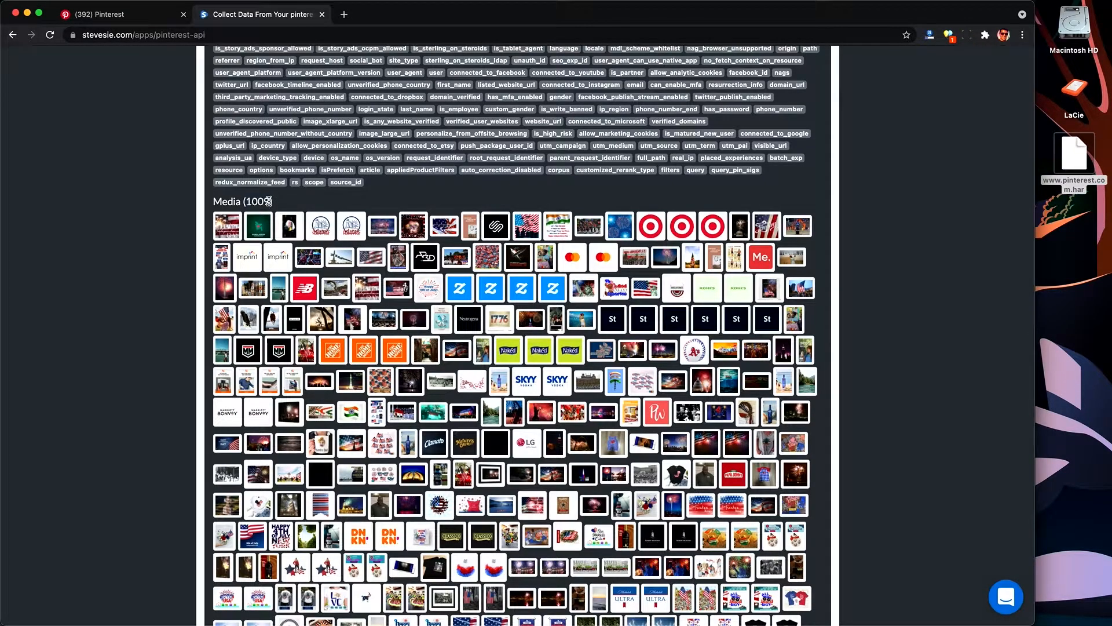
pyautogui.scroll(-20, 566, 440)
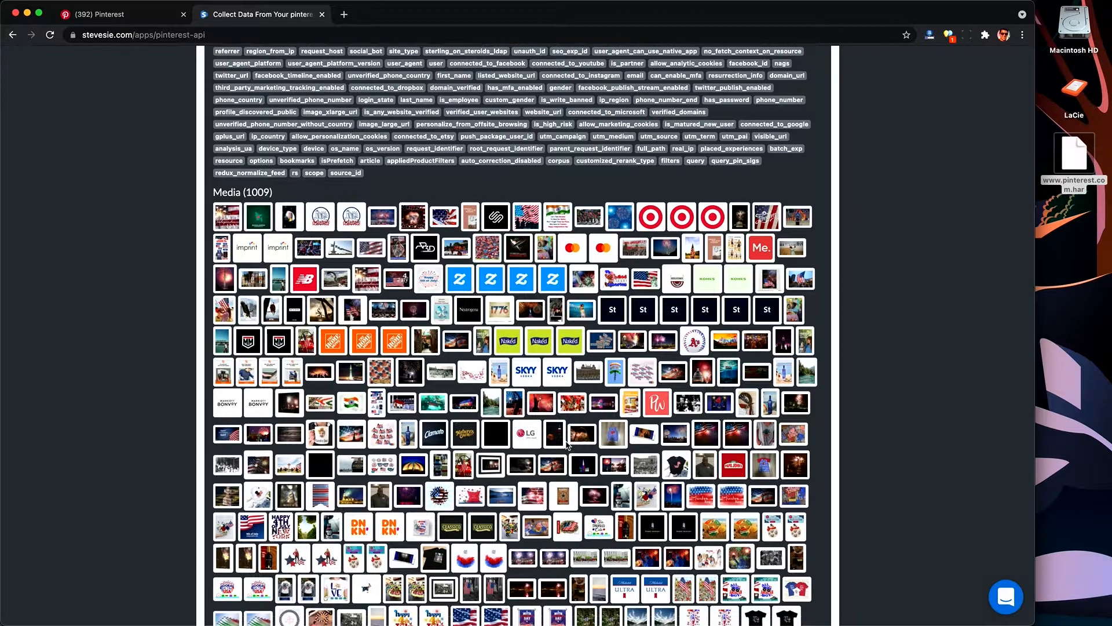
pyautogui.scroll(-10, 567, 445)
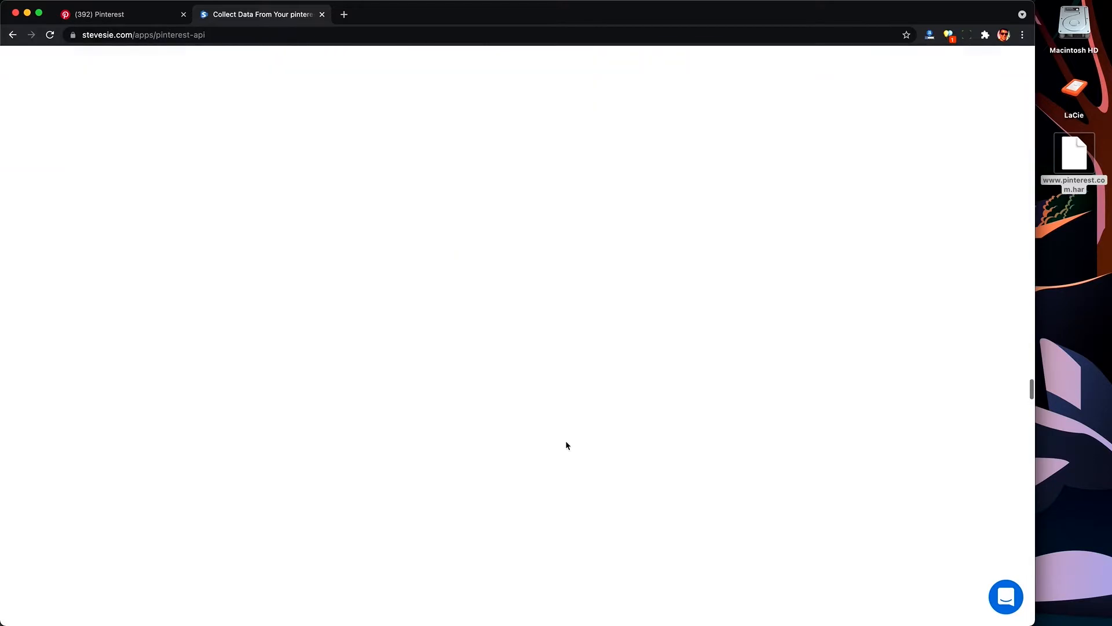
pyautogui.scroll(-3, 567, 445)
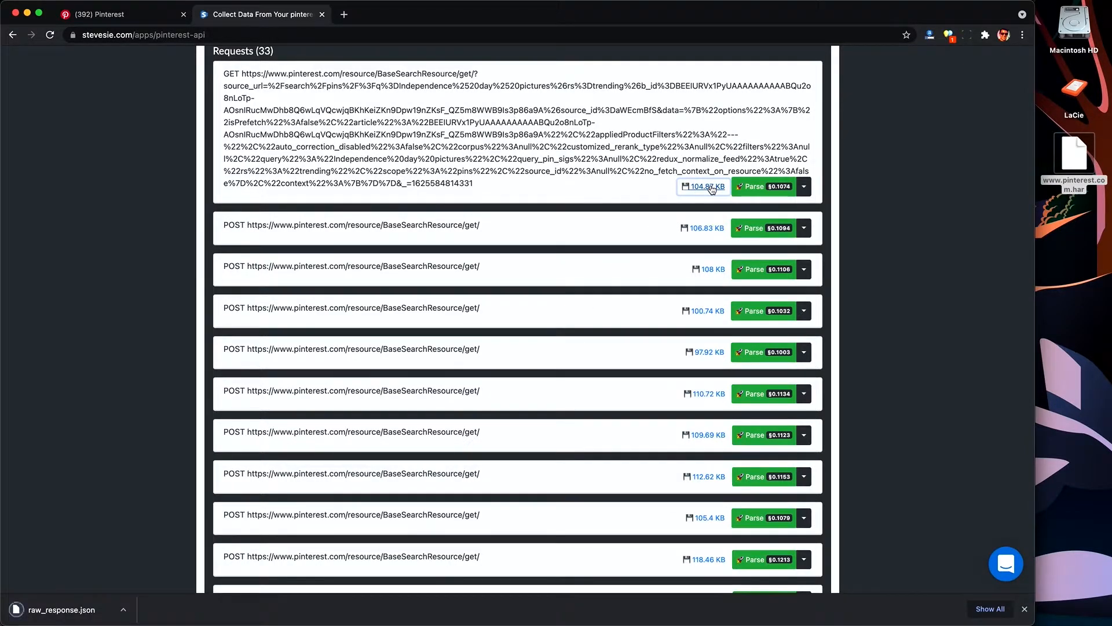
pyautogui.click(74, 611)
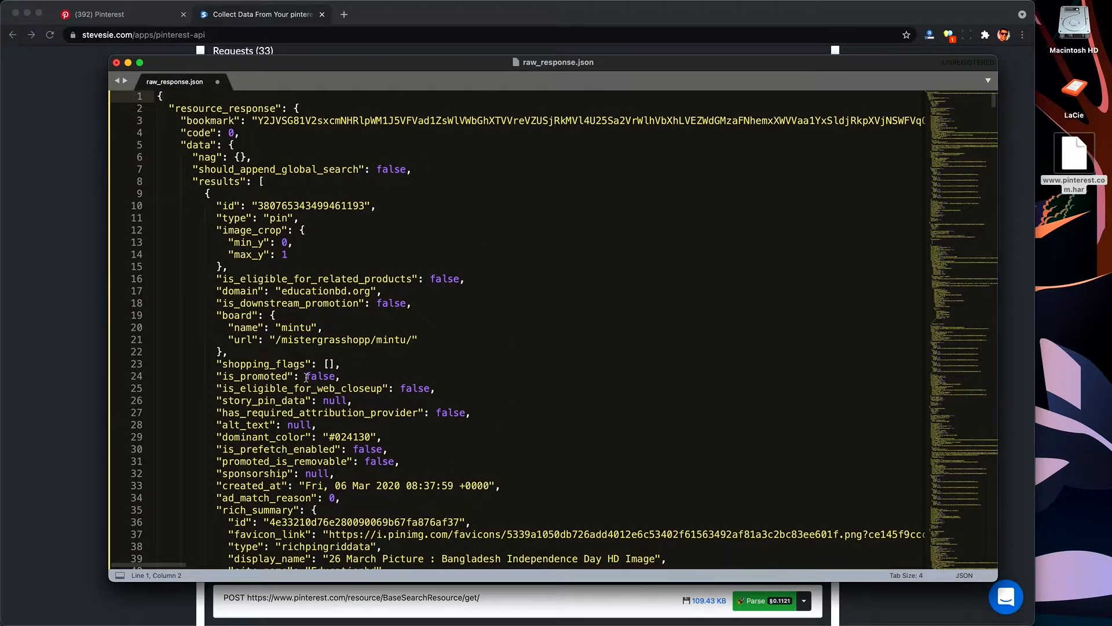
# Step: Read the first search result's fields in raw_response.json, highlighting its rich summary display name
pyautogui.click(228, 184)
pyautogui.doubleClick(221, 181)
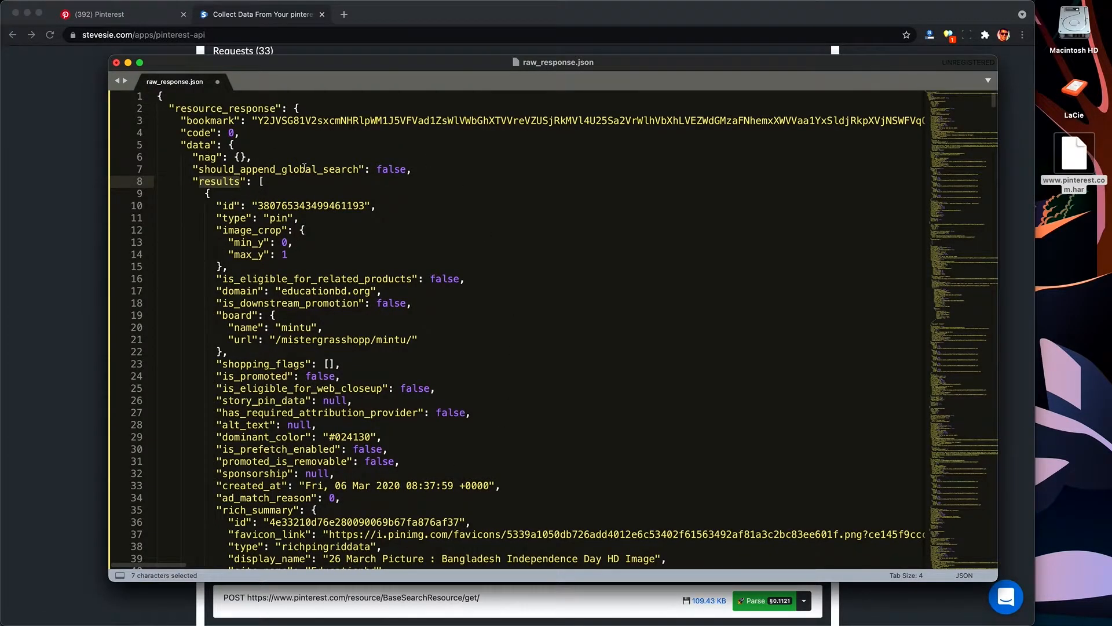
pyautogui.click(268, 180)
pyautogui.scroll(-6, 318, 265)
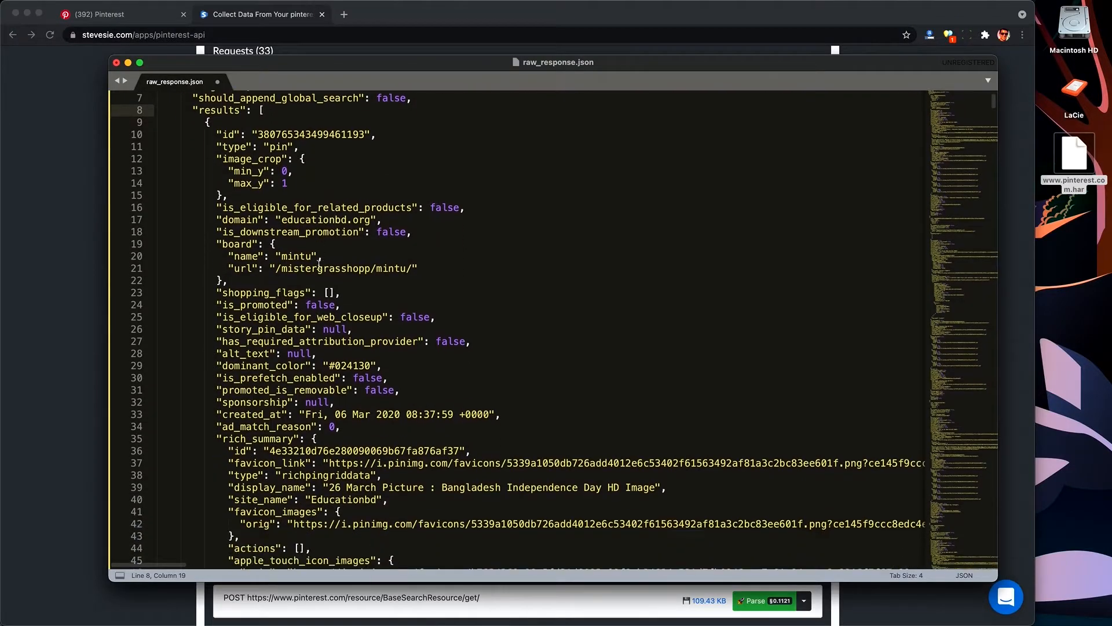
pyautogui.scroll(-2, 319, 265)
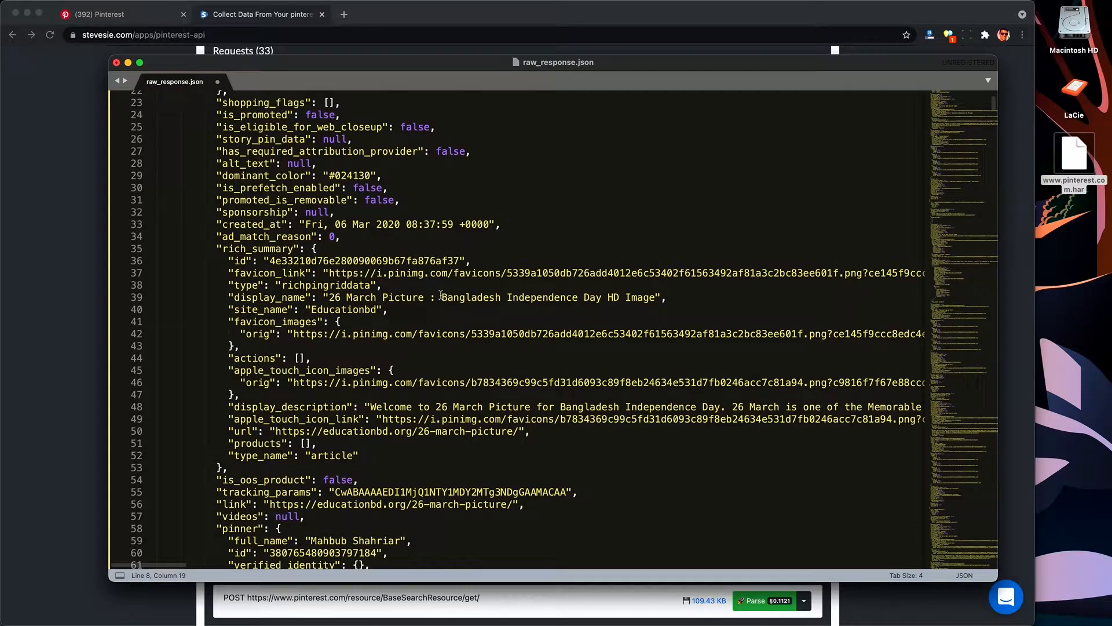
pyautogui.moveTo(442, 296); pyautogui.dragTo(656, 296)
pyautogui.click(655, 296)
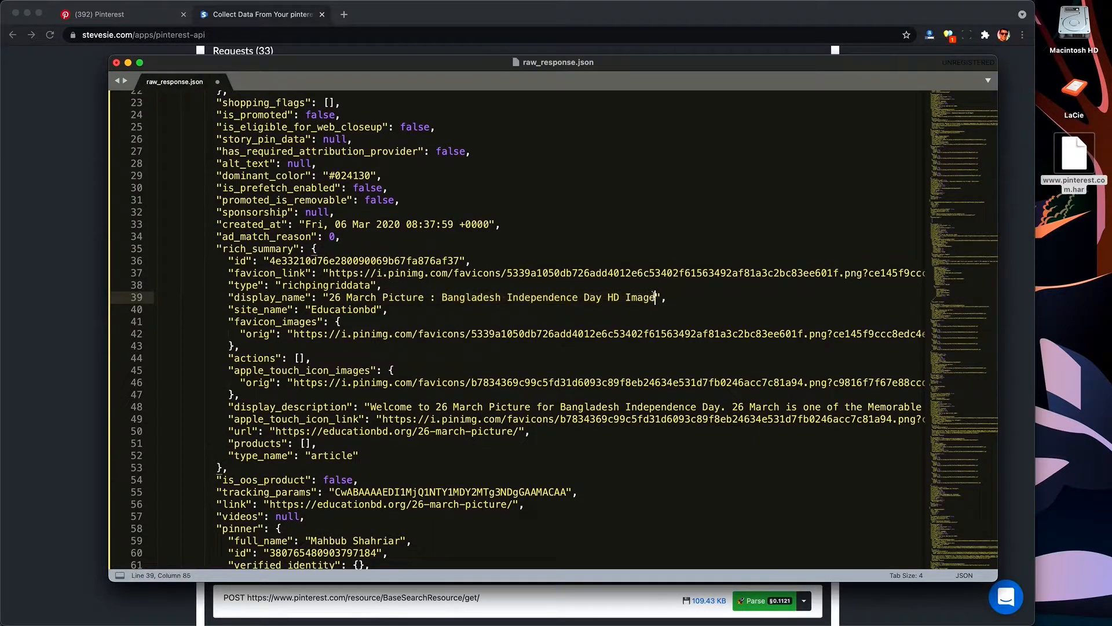
# Step: Read the first result's pinner details, image sizes and grid title in the JSON
pyautogui.scroll(-6, 440, 332)
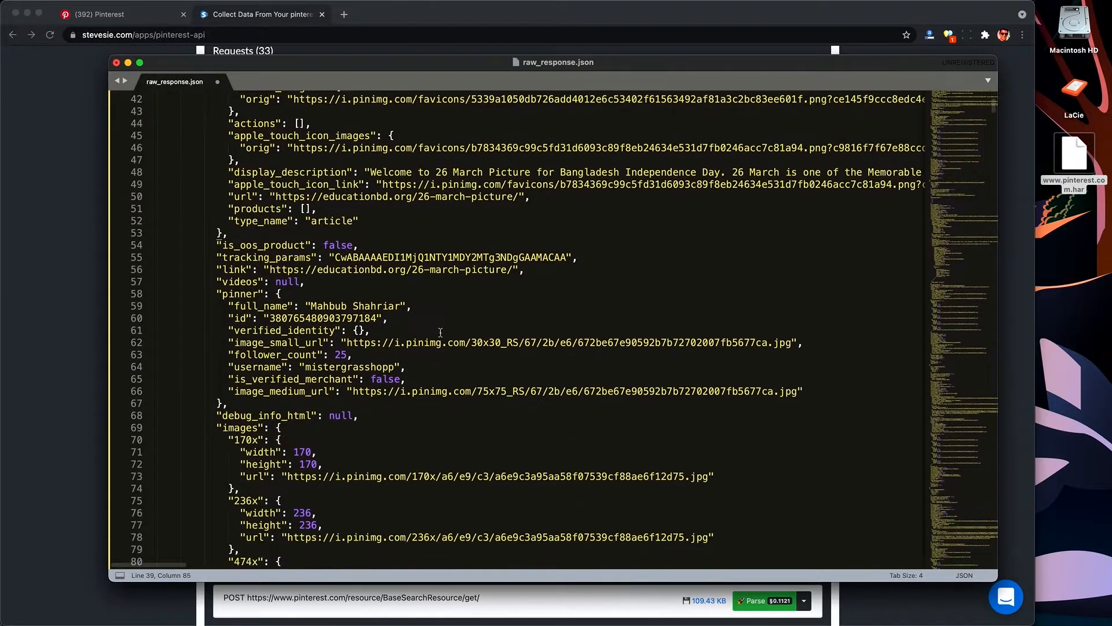
pyautogui.doubleClick(296, 318)
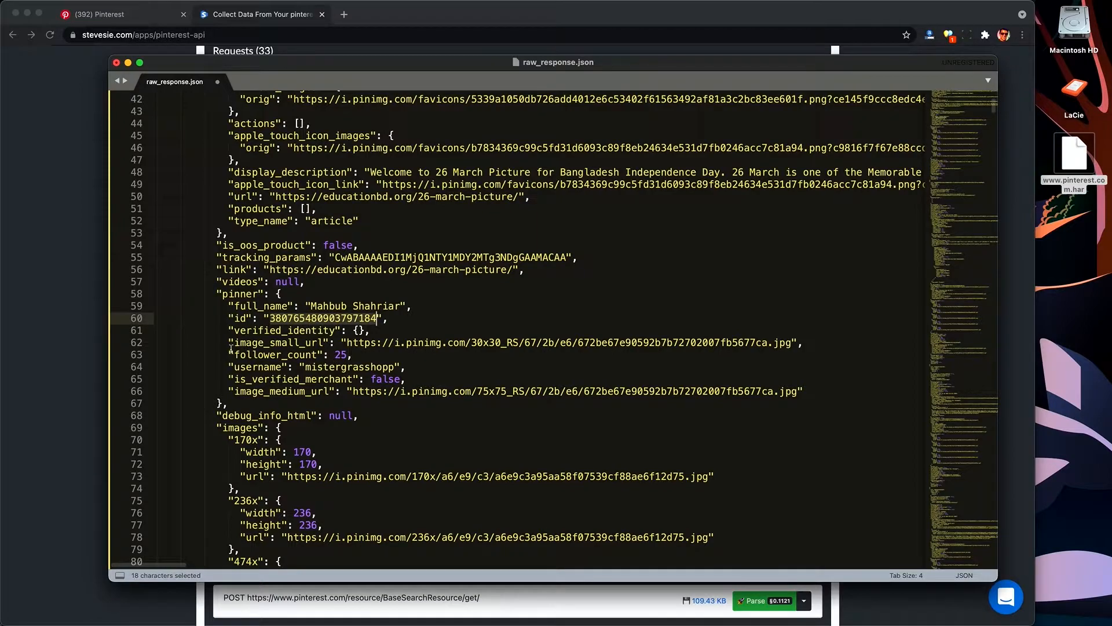
pyautogui.moveTo(229, 353); pyautogui.dragTo(368, 351)
pyautogui.click(324, 377)
pyautogui.scroll(-5, 324, 376)
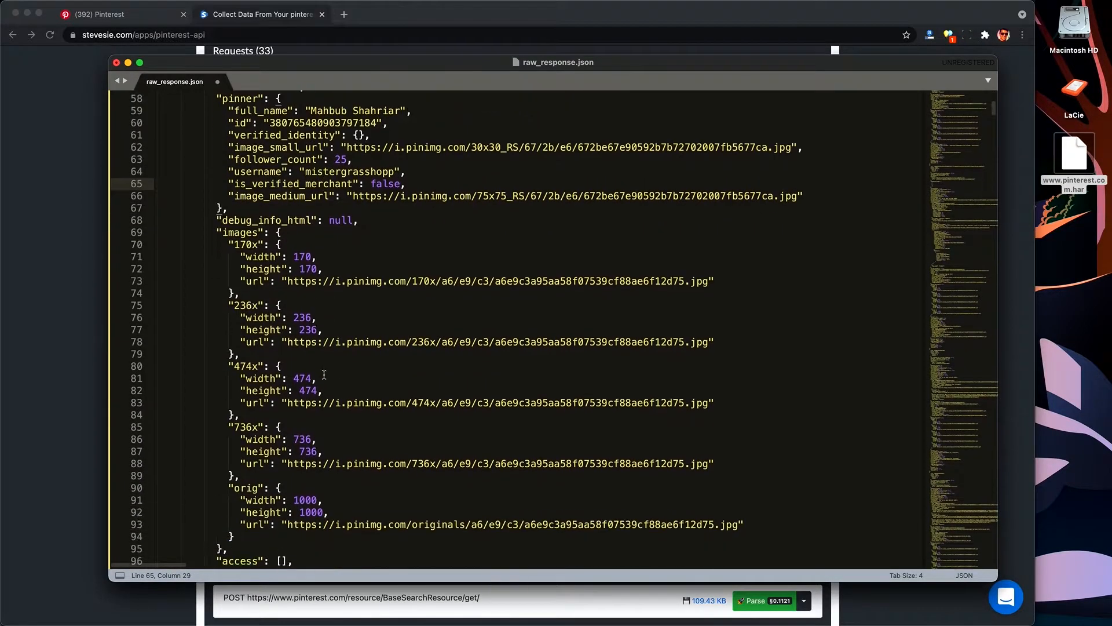
pyautogui.scroll(-10, 324, 374)
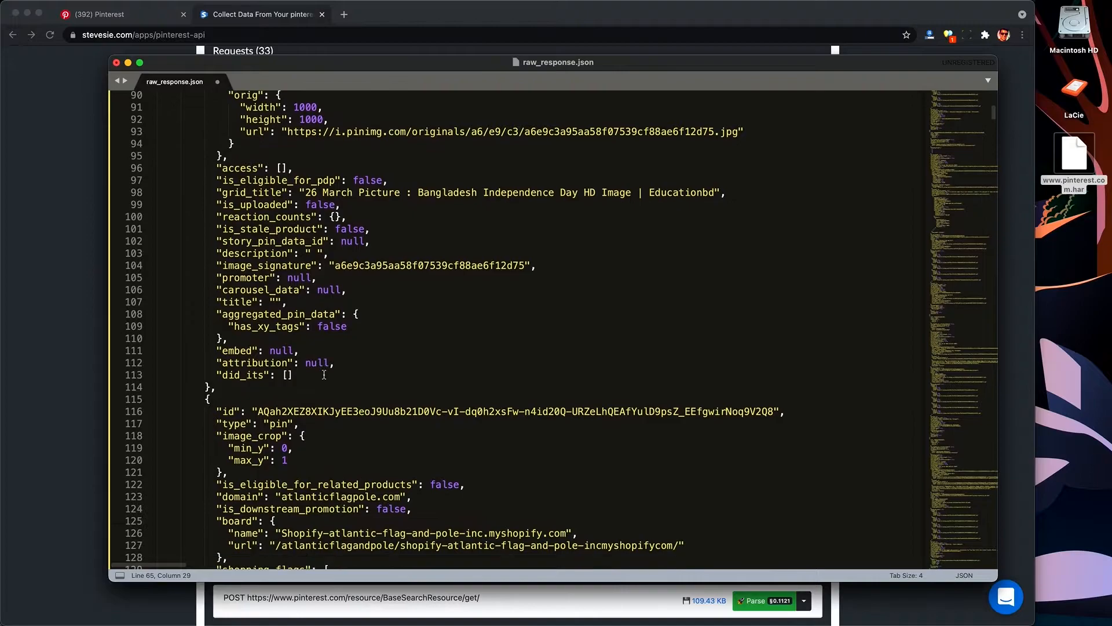
# Step: Search the JSON for price and examine the product's offer summary and offers fields
pyautogui.press('super+f')
pyautogui.write('price')
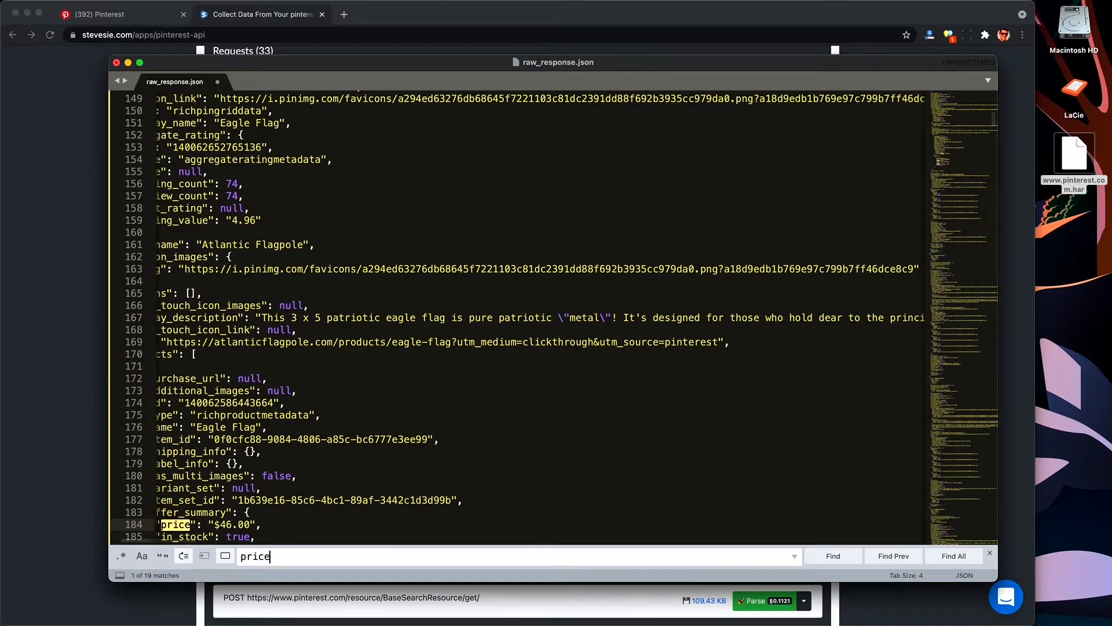
pyautogui.hscroll(-5, 390, 396)
pyautogui.scroll(-6, 383, 360)
pyautogui.click(380, 343)
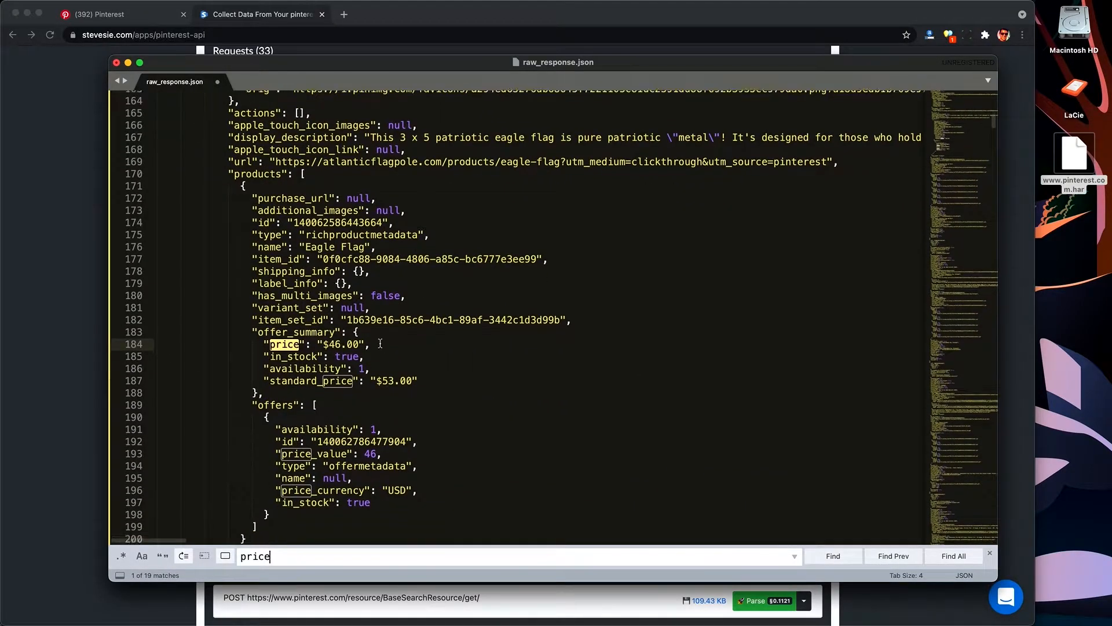
pyautogui.moveTo(262, 294); pyautogui.dragTo(450, 332)
pyautogui.click(450, 332)
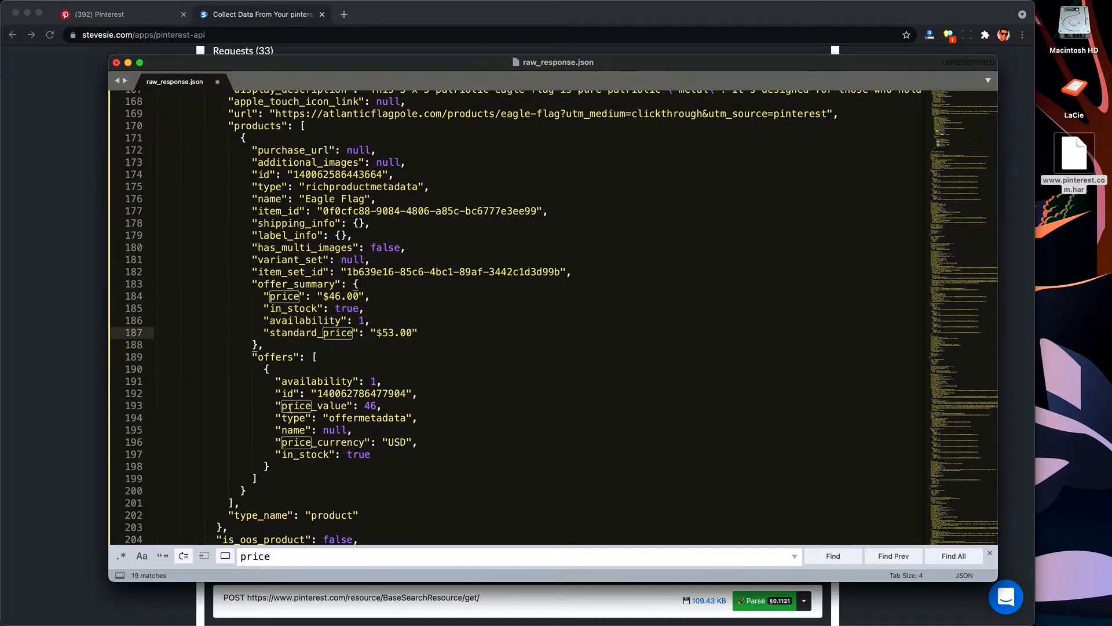
pyautogui.moveTo(276, 380); pyautogui.dragTo(395, 457)
pyautogui.click(396, 459)
pyautogui.scroll(-1, 396, 459)
pyautogui.scroll(-10, 396, 458)
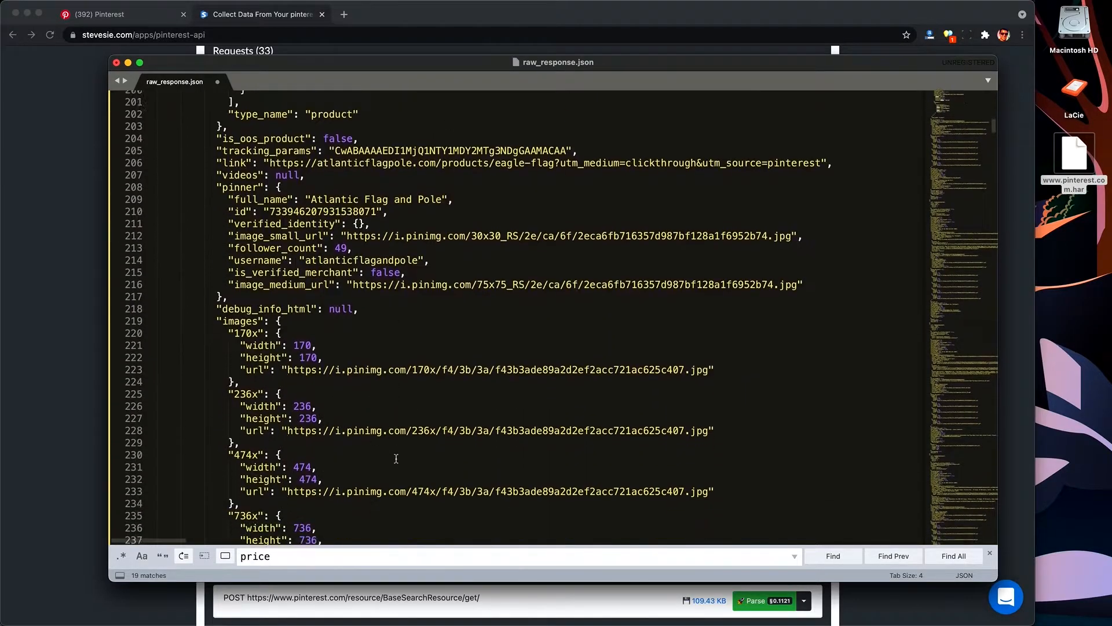
# Step: Search the JSON for review and examine the Eagle Flag pin's aggregate rating counts and value
pyautogui.press('super+f')
pyautogui.write('review')
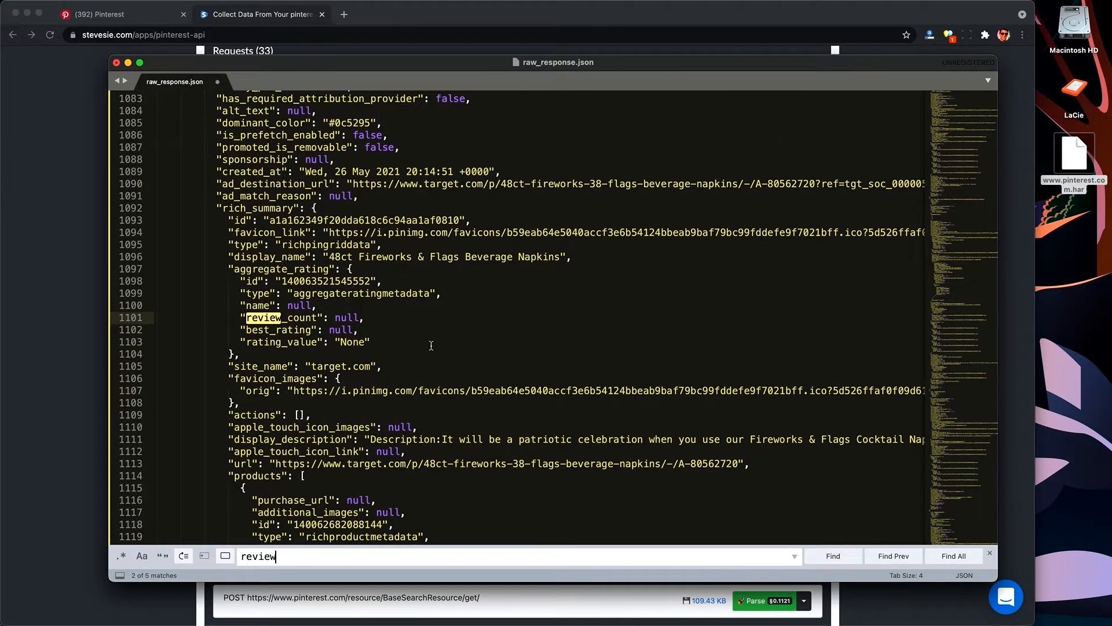
pyautogui.press('Return')
pyautogui.press('Return')
pyautogui.click(905, 559)
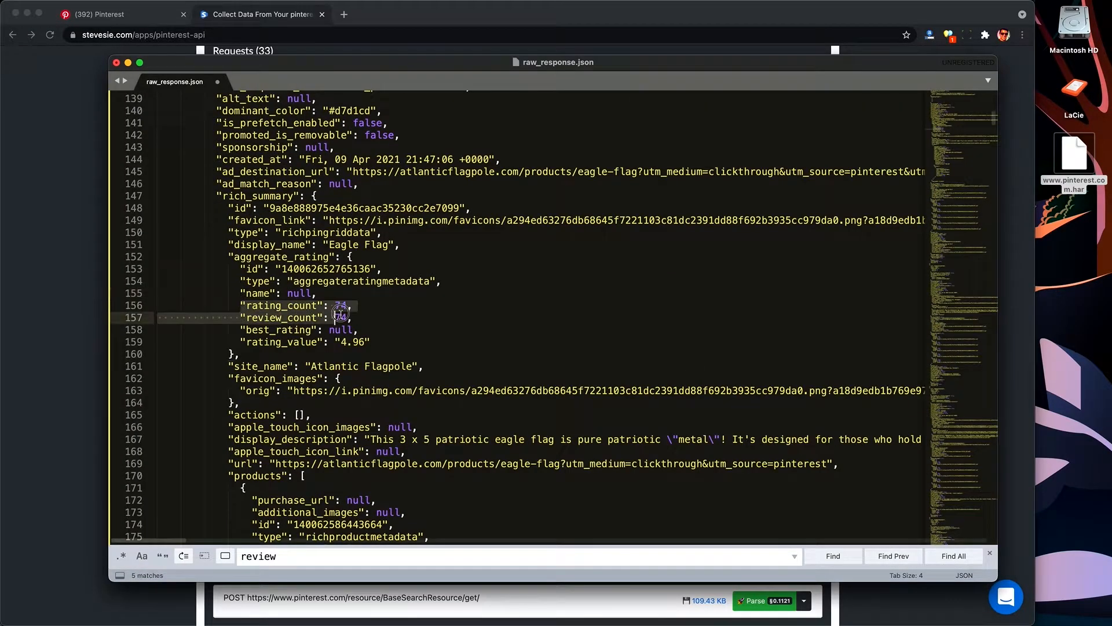
pyautogui.click(342, 338)
pyautogui.moveTo(343, 337); pyautogui.dragTo(389, 343)
pyautogui.click(388, 343)
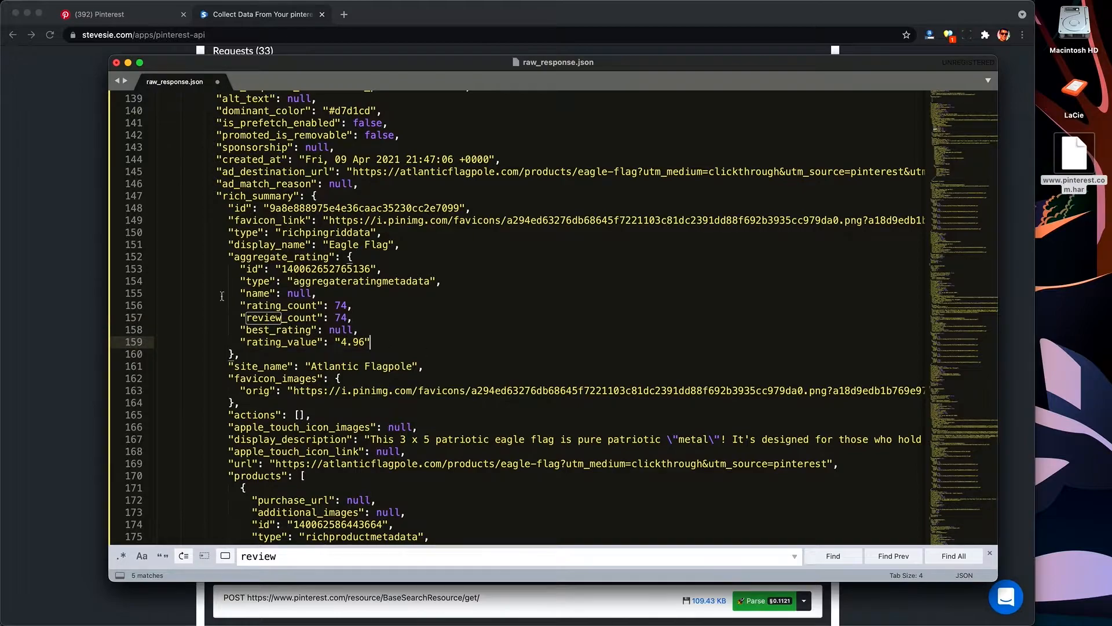
# Step: Hide the editor and parse the BaseSearchResource response into collections, accepting the usage charge
pyautogui.press('super+h')
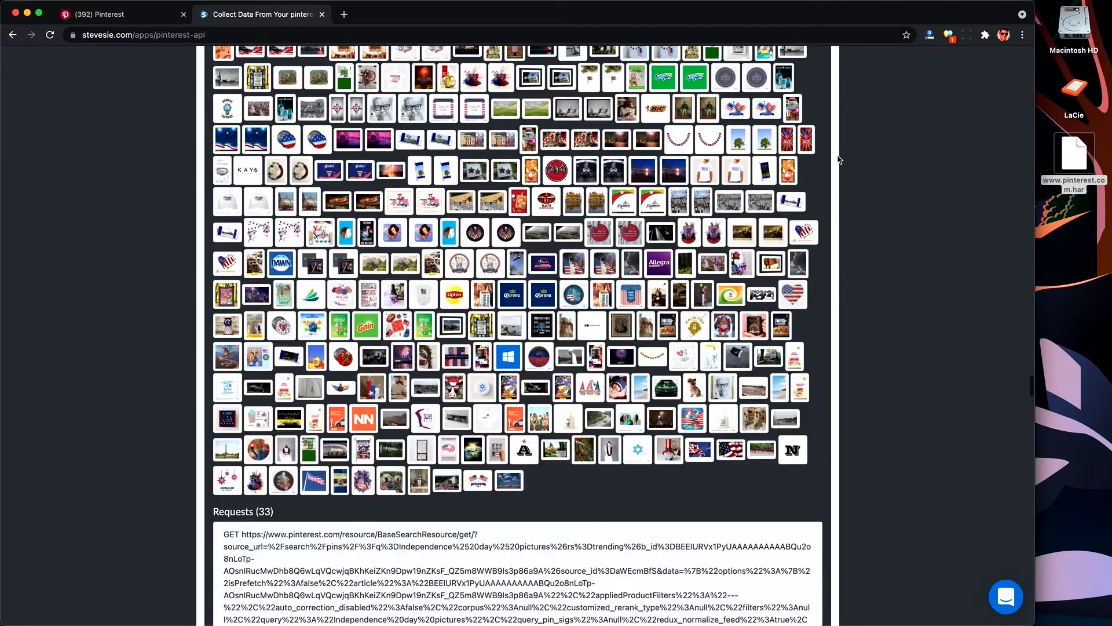
pyautogui.scroll(20, 838, 160)
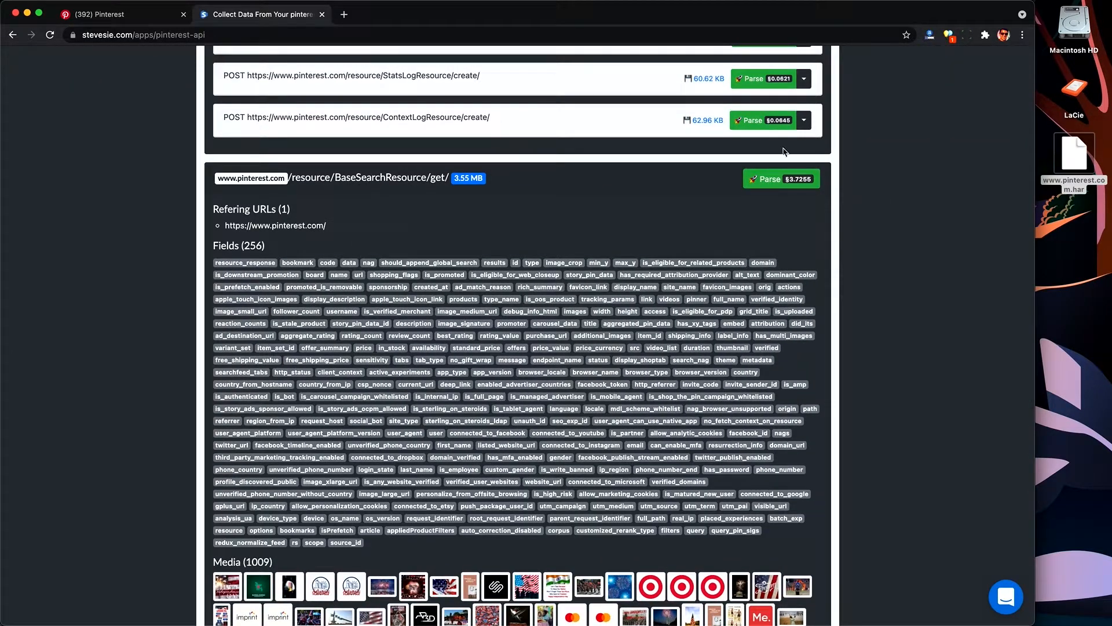
pyautogui.click(769, 183)
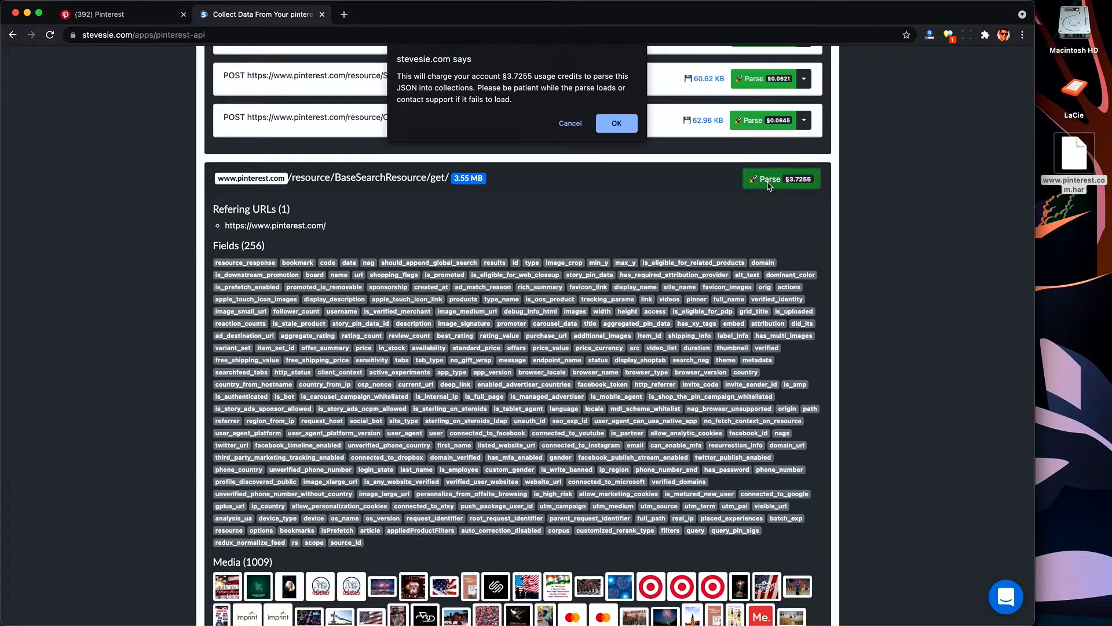
pyautogui.press('Return')
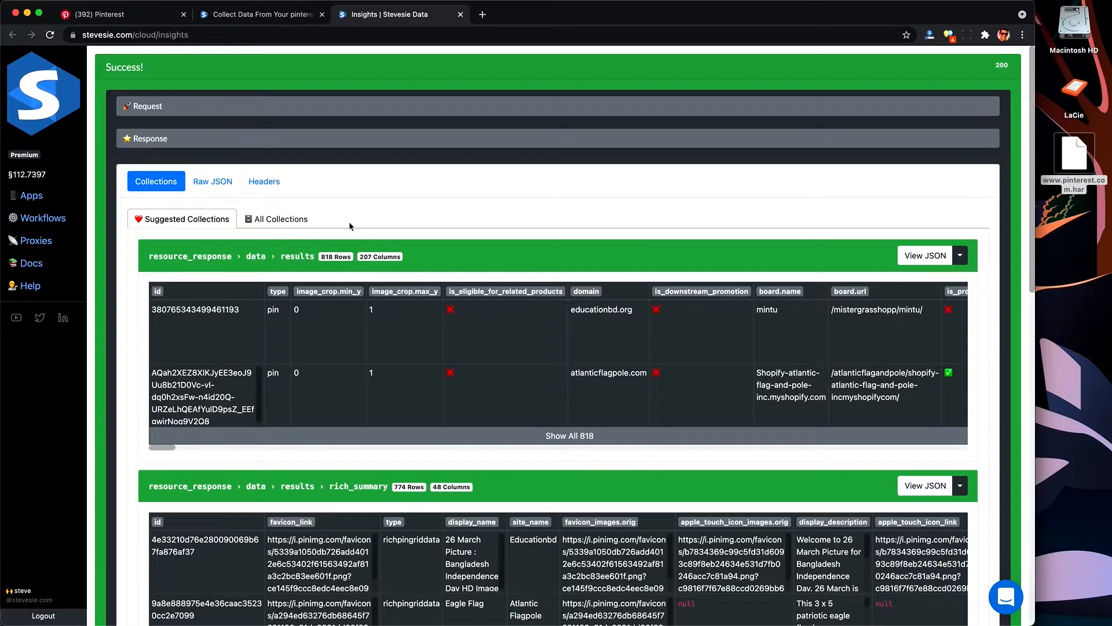
# Step: Examine the domain and board columns of the parsed results collection
pyautogui.doubleClick(601, 309)
pyautogui.hscroll(3, 608, 334)
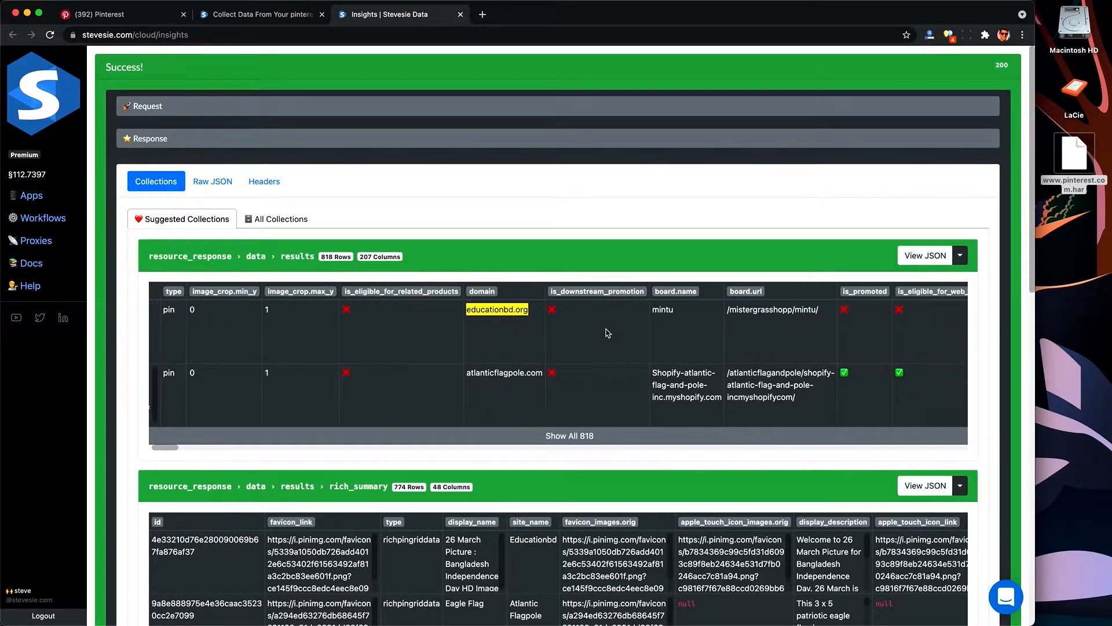
pyautogui.hscroll(5, 607, 333)
pyautogui.moveTo(583, 310); pyautogui.dragTo(488, 307)
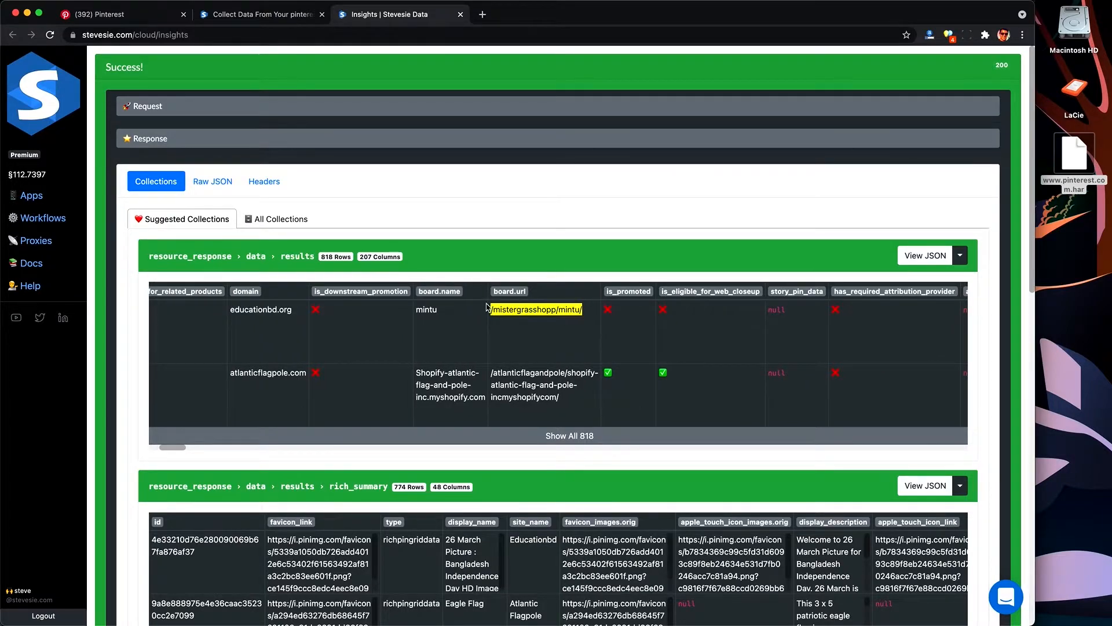
pyautogui.doubleClick(426, 310)
pyautogui.hscroll(7, 405, 313)
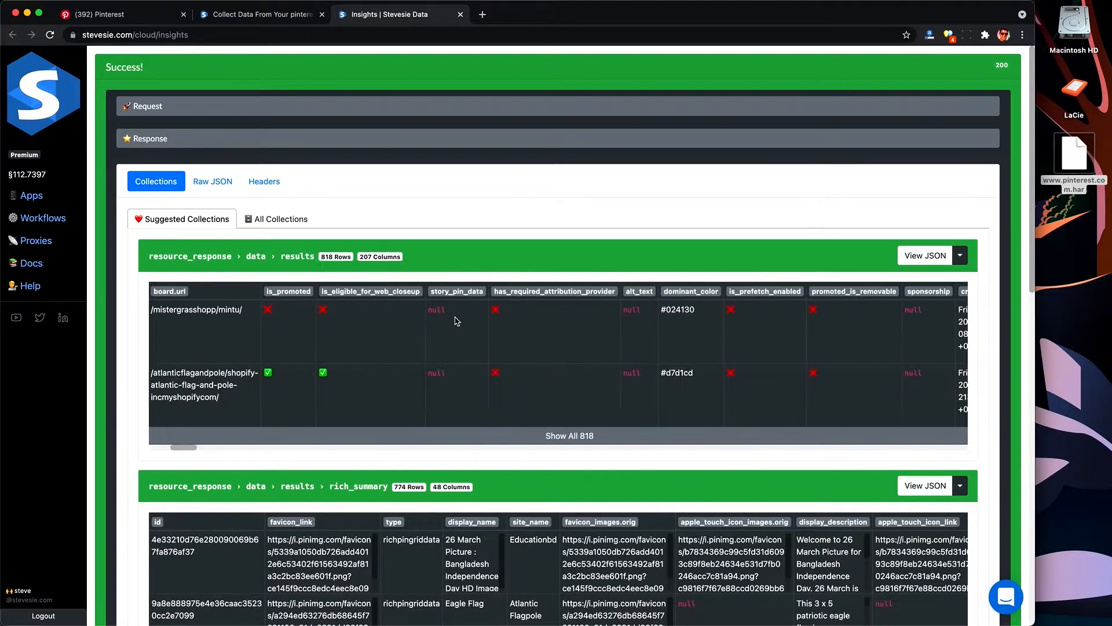
pyautogui.tripleClick(207, 381)
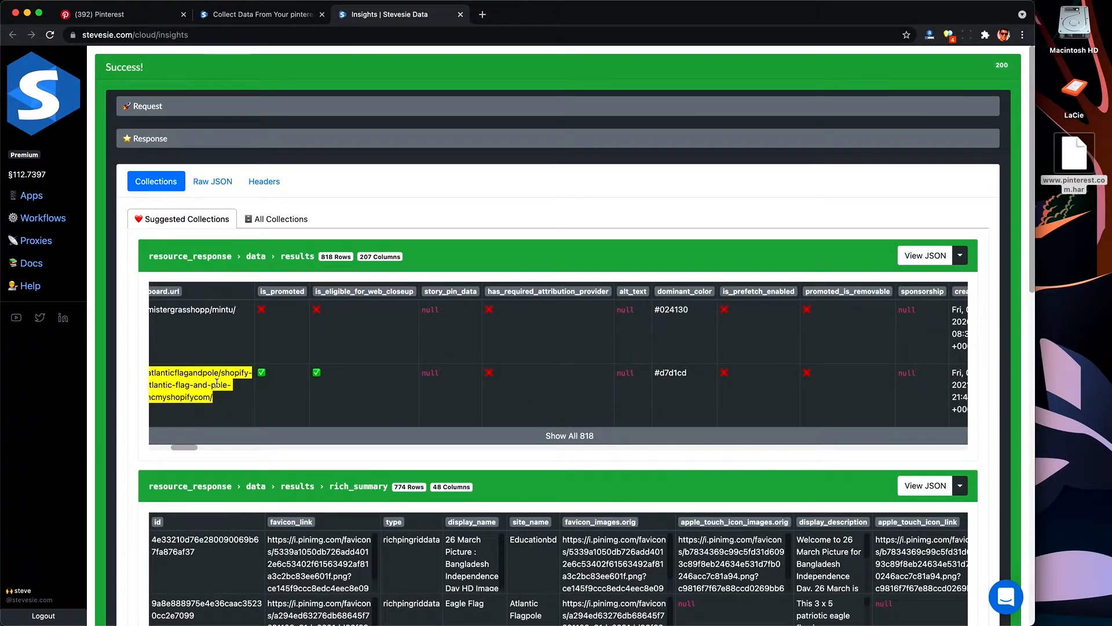
pyautogui.hscroll(-2, 301, 338)
pyautogui.click(280, 394)
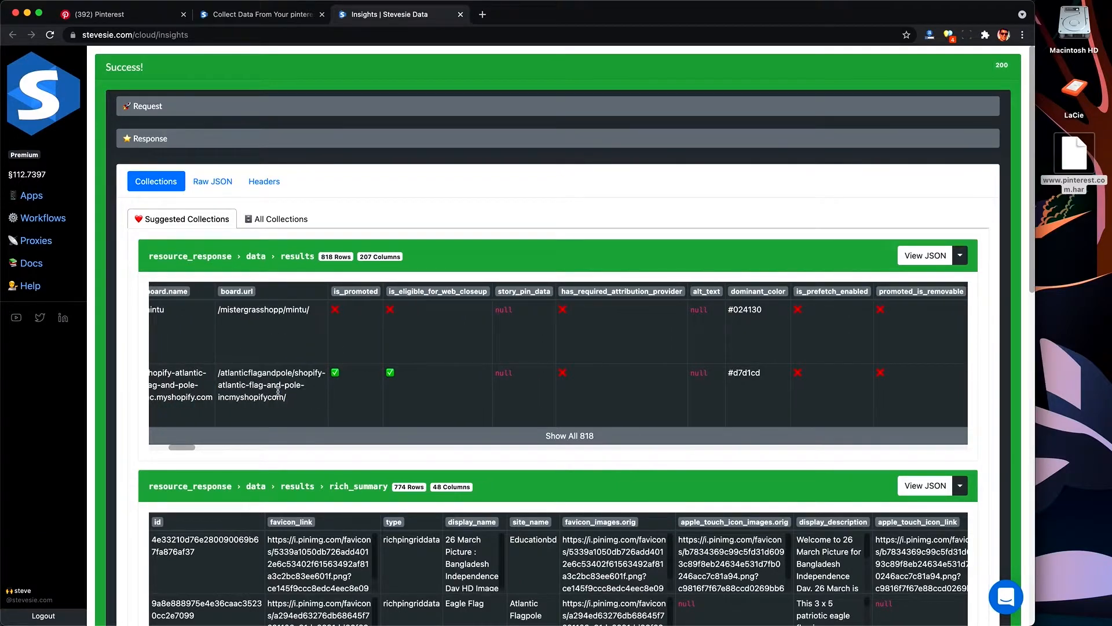
# Step: Scroll through the results collection's rich summary, pinner, image, aggregate rating and offer summary columns
pyautogui.hscroll(10, 280, 396)
pyautogui.hscroll(7, 279, 395)
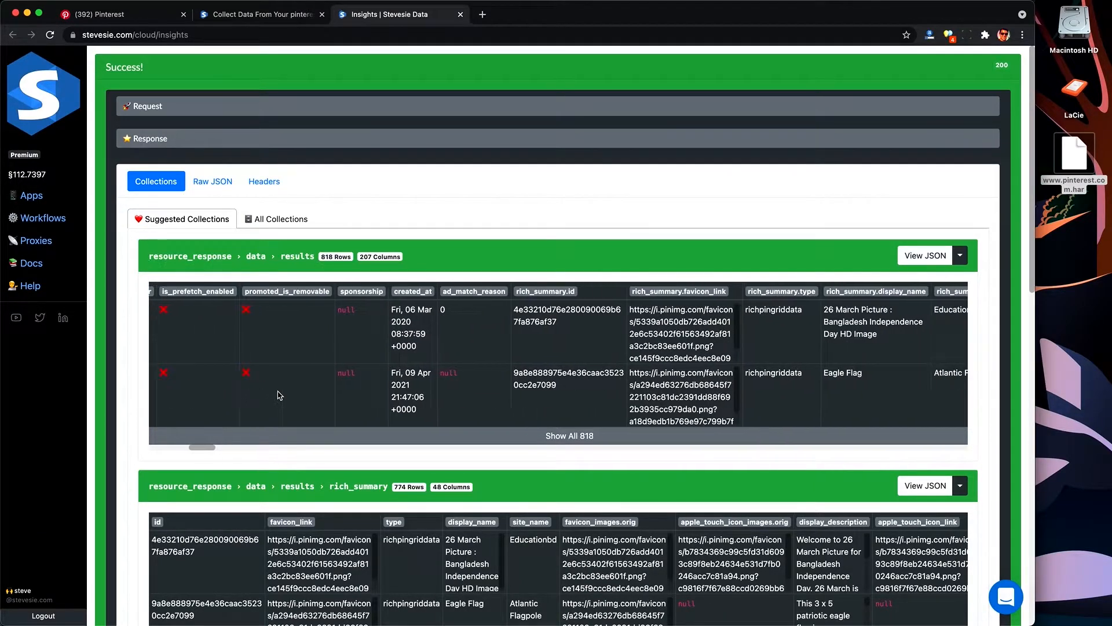
pyautogui.hscroll(5, 387, 384)
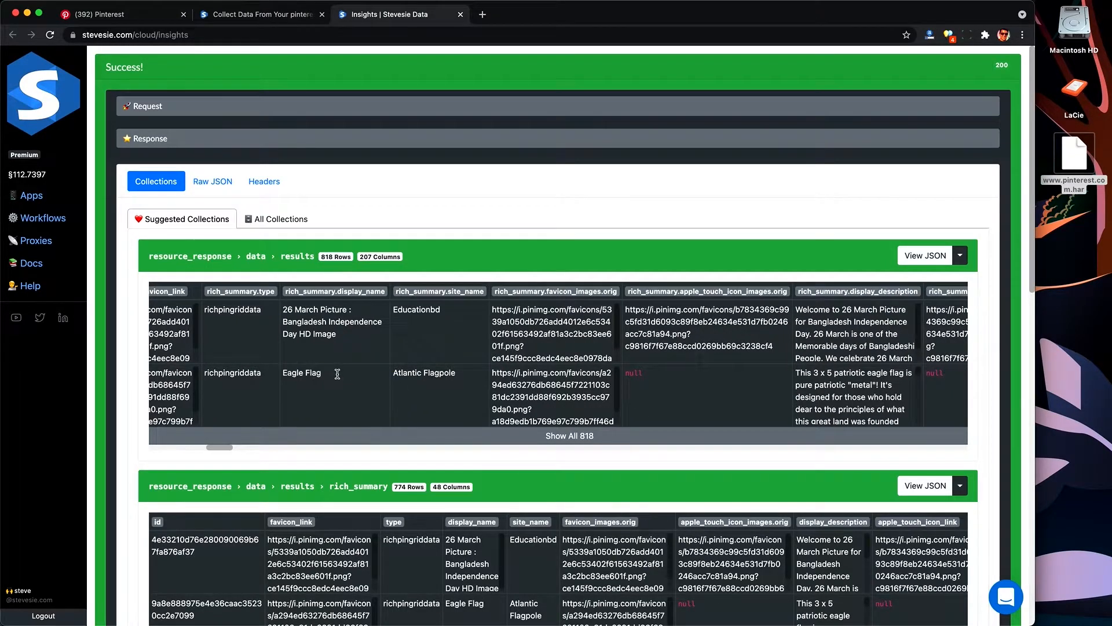
pyautogui.click(538, 394)
pyautogui.hscroll(6, 538, 394)
pyautogui.click(523, 394)
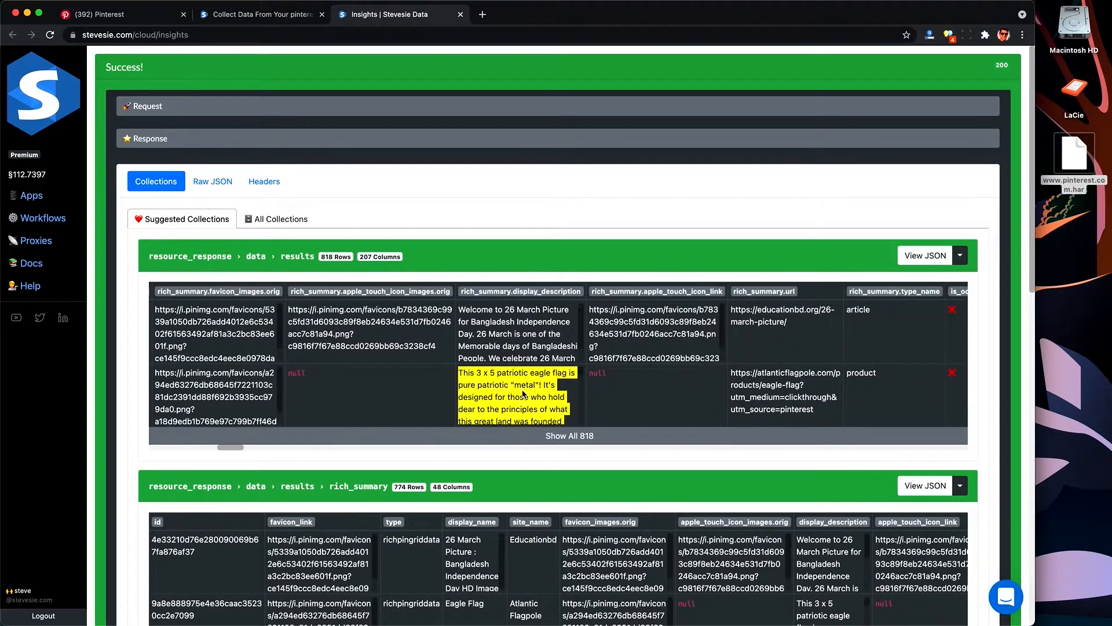
pyautogui.hscroll(8, 523, 394)
pyautogui.hscroll(10, 662, 420)
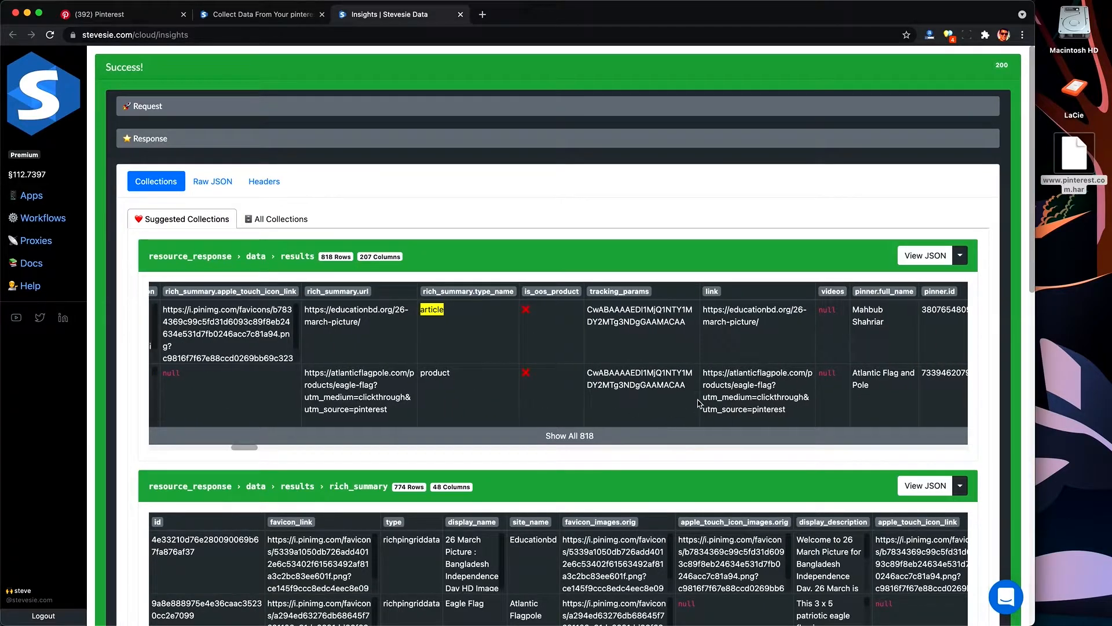
pyautogui.hscroll(12, 700, 404)
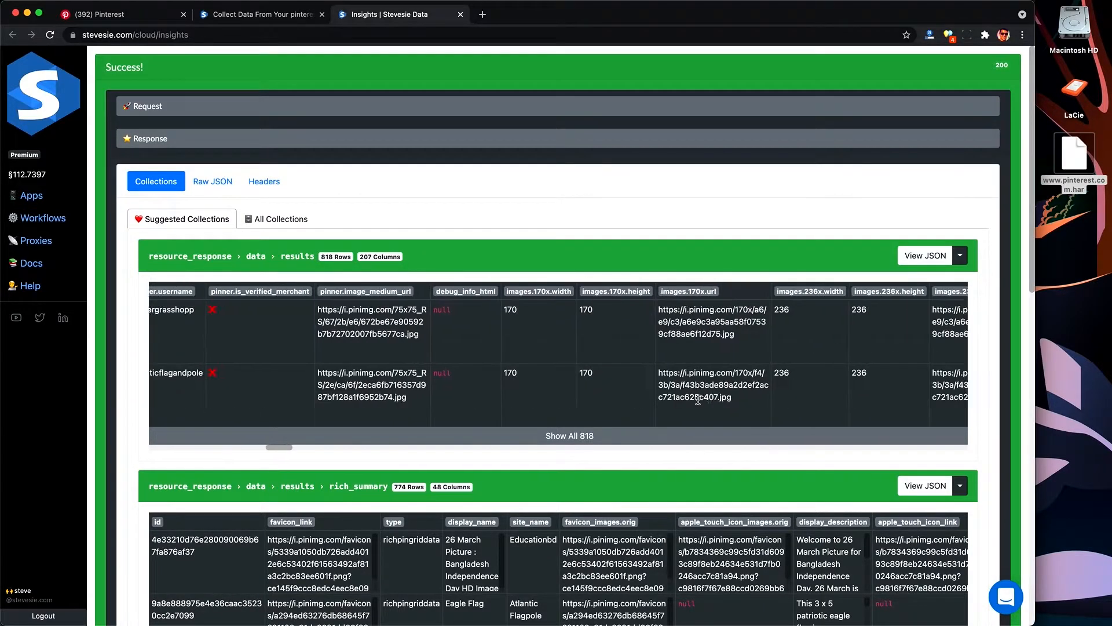
pyautogui.hscroll(12, 700, 404)
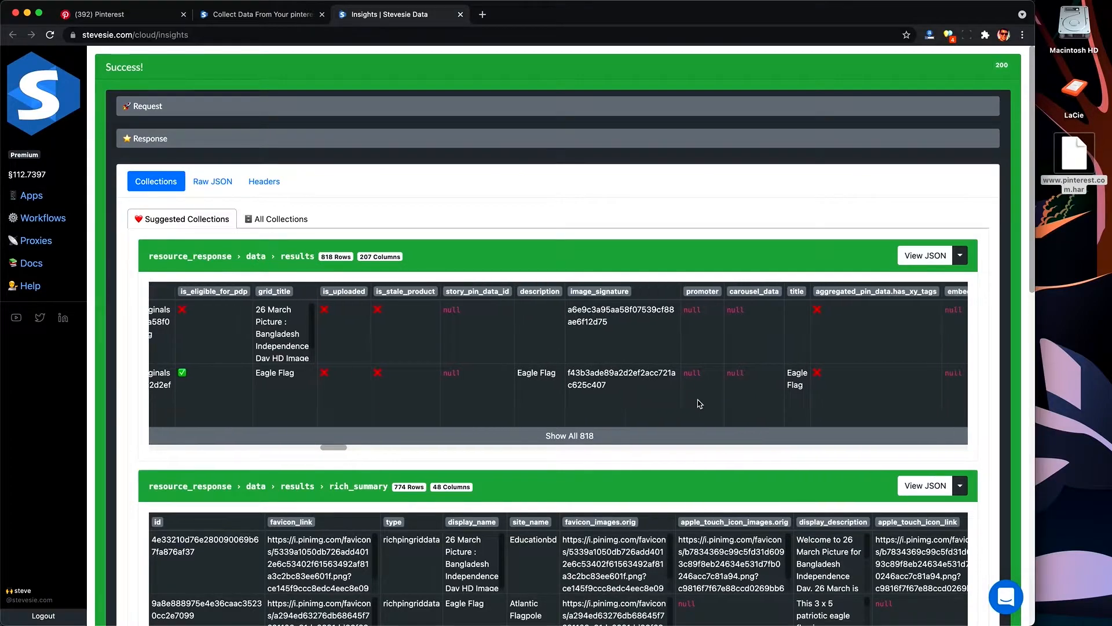
pyautogui.hscroll(10, 700, 404)
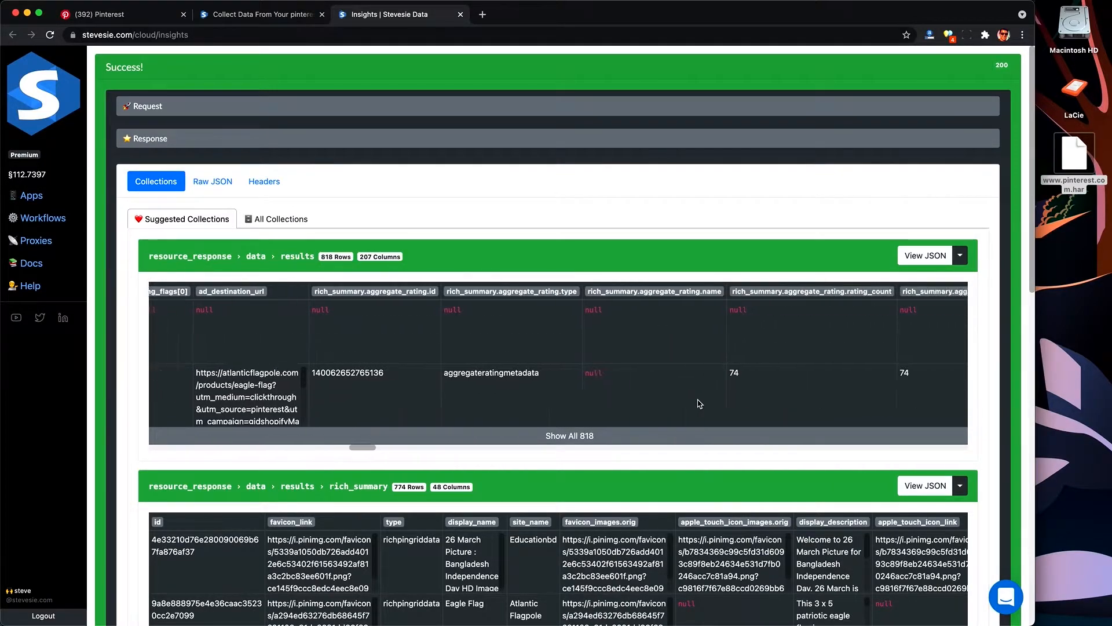
pyautogui.hscroll(1, 700, 403)
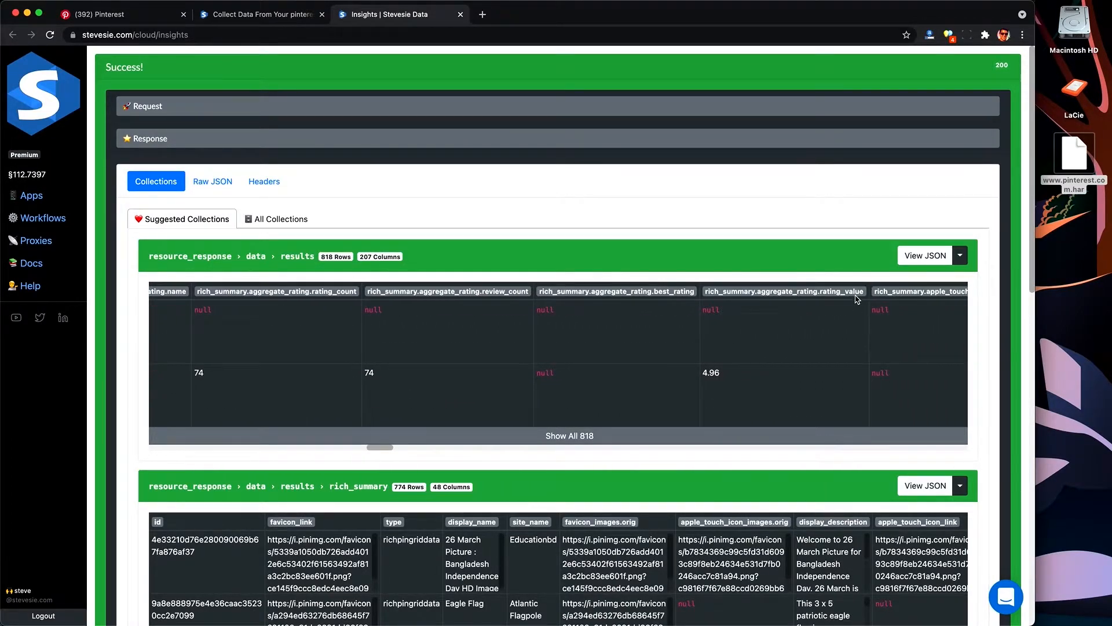
pyautogui.hscroll(20, 737, 380)
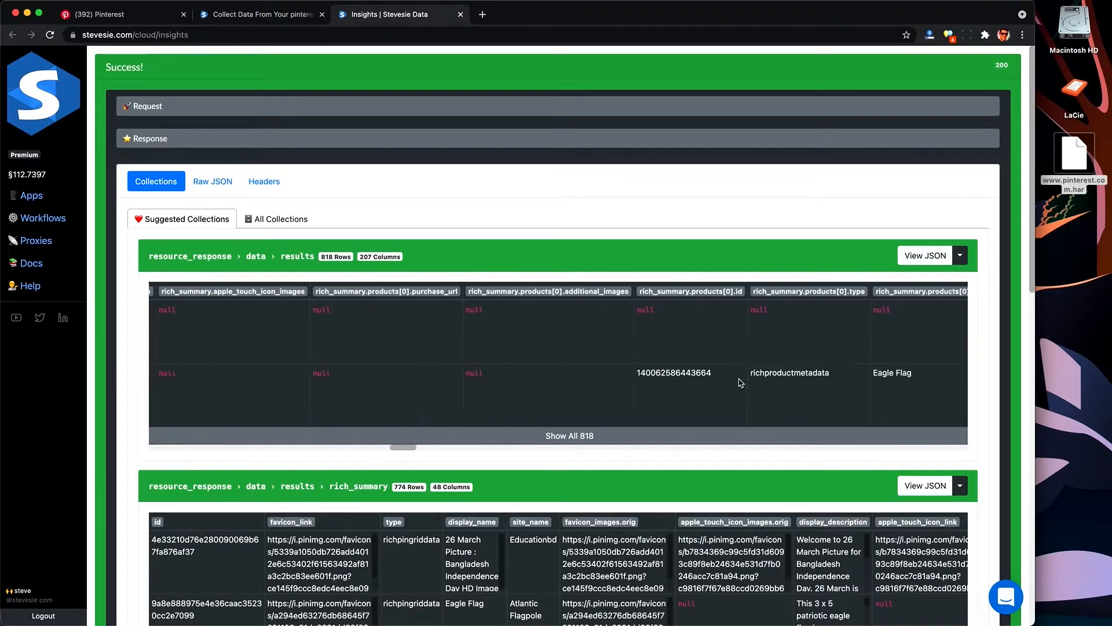
pyautogui.hscroll(6, 737, 380)
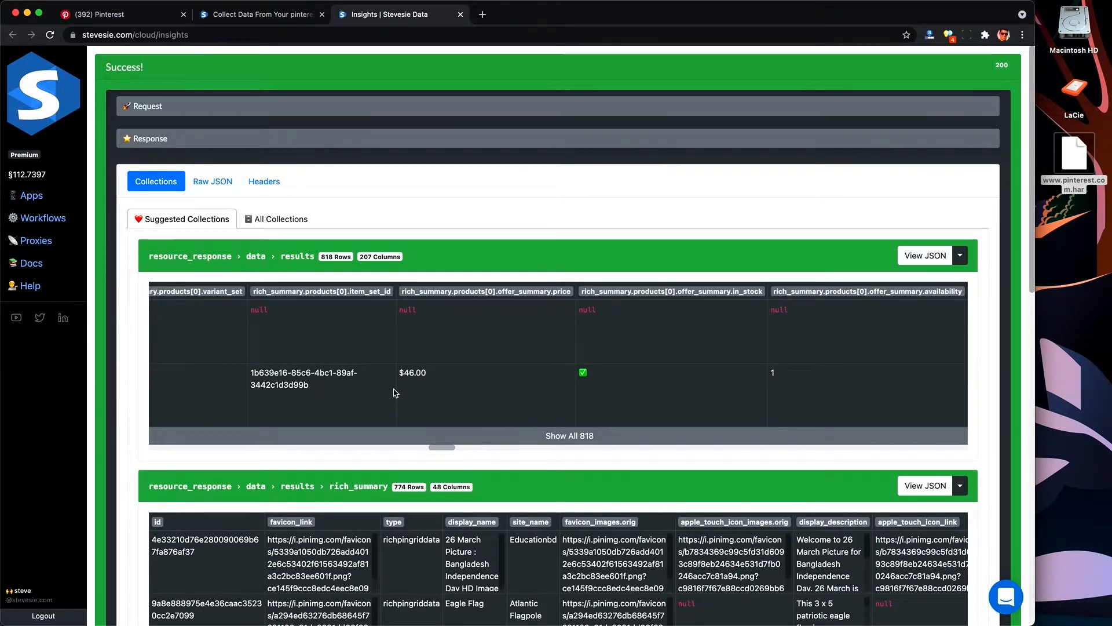
pyautogui.click(453, 369)
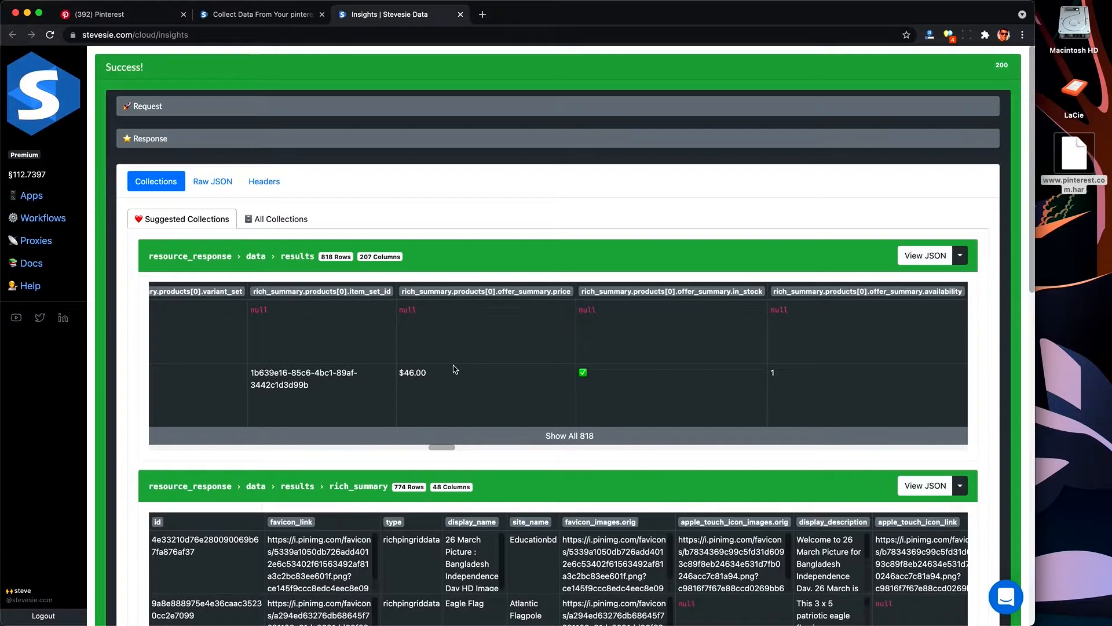
# Step: Export the results collection as an expanded CSV and browse it in the spreadsheet
pyautogui.click(961, 262)
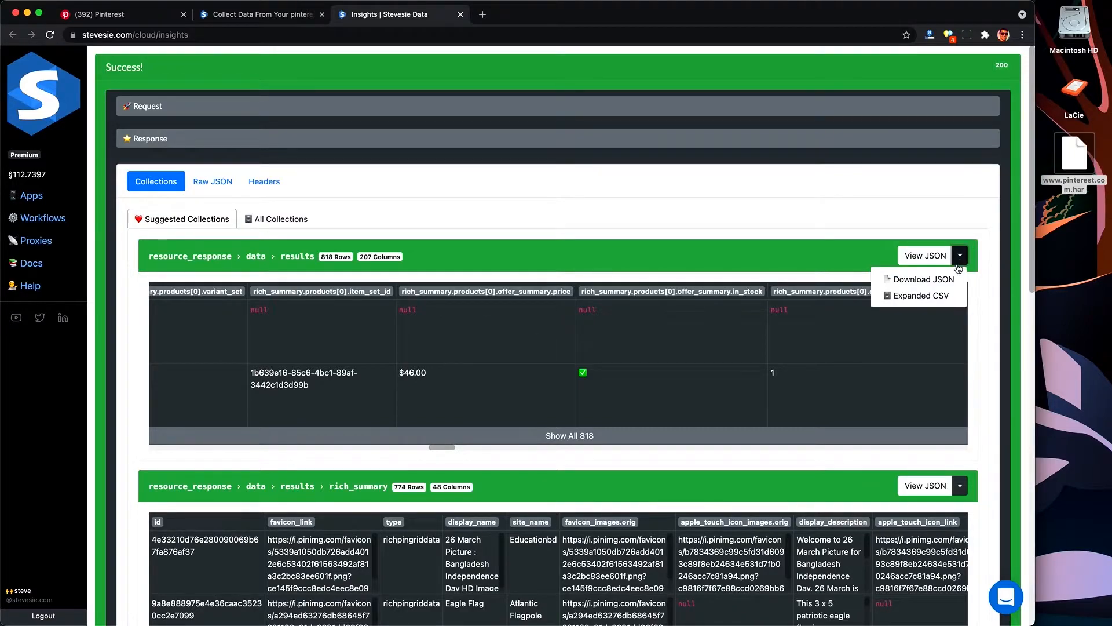
pyautogui.click(946, 296)
pyautogui.press('Return')
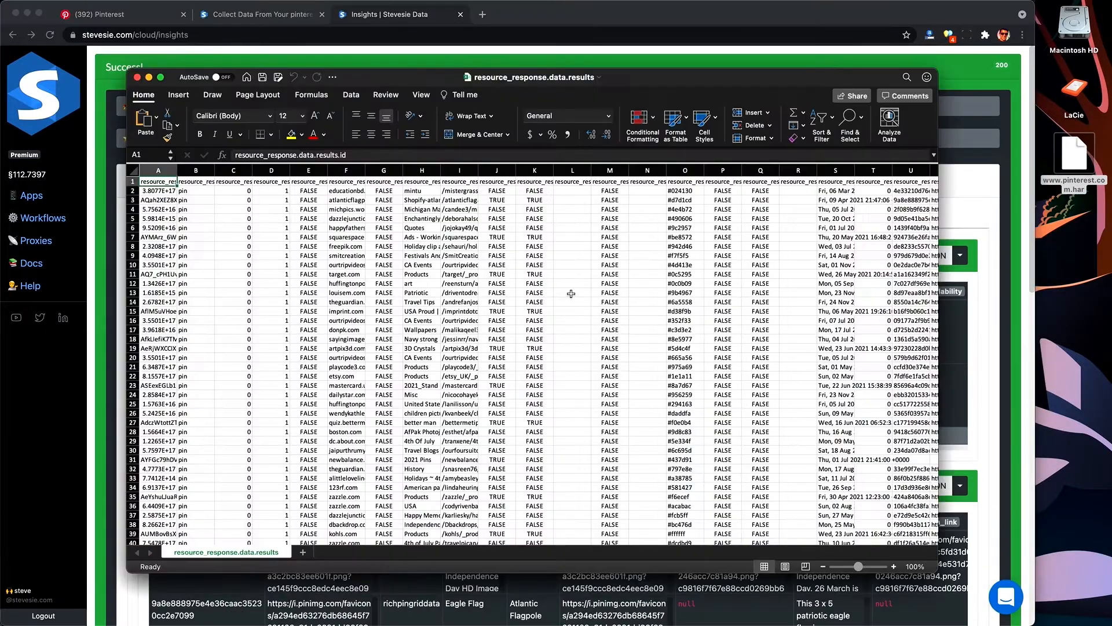
pyautogui.hscroll(10, 685, 284)
pyautogui.scroll(-20, 686, 284)
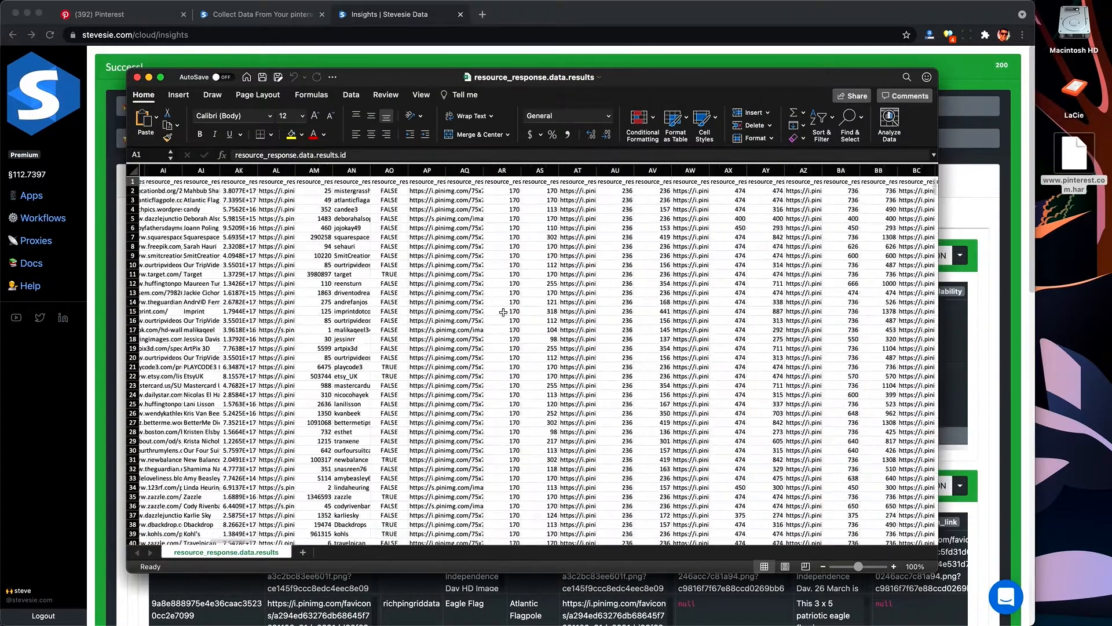
pyautogui.scroll(-20, 504, 313)
pyautogui.hscroll(-2, 503, 312)
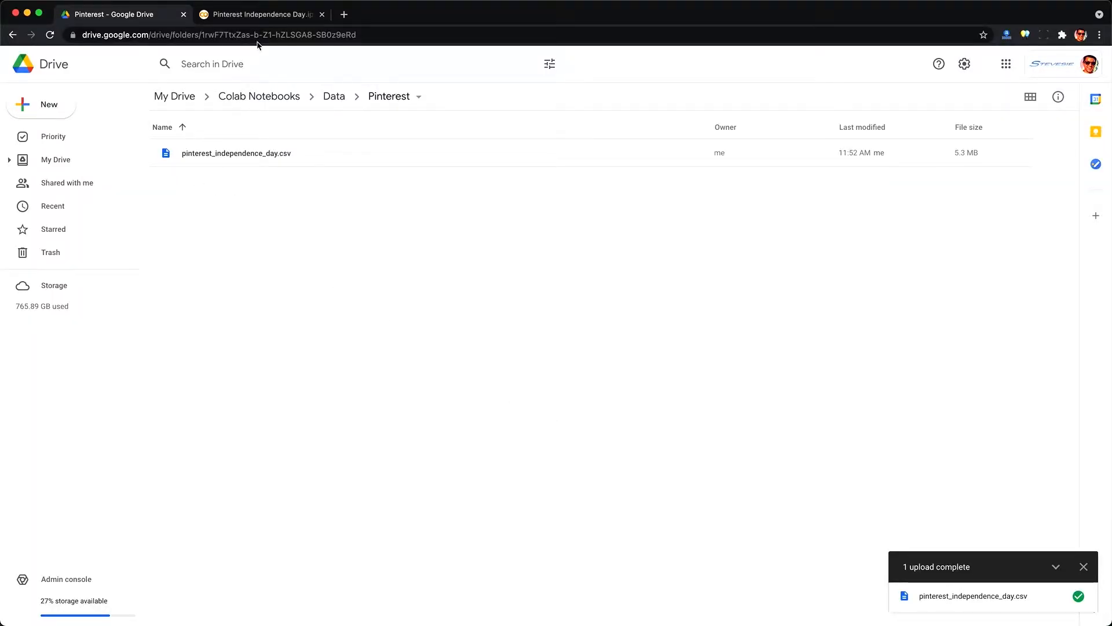
# Step: Switch to the Colab notebook and examine the CSV file path in the pandas read_csv cell
pyautogui.click(246, 19)
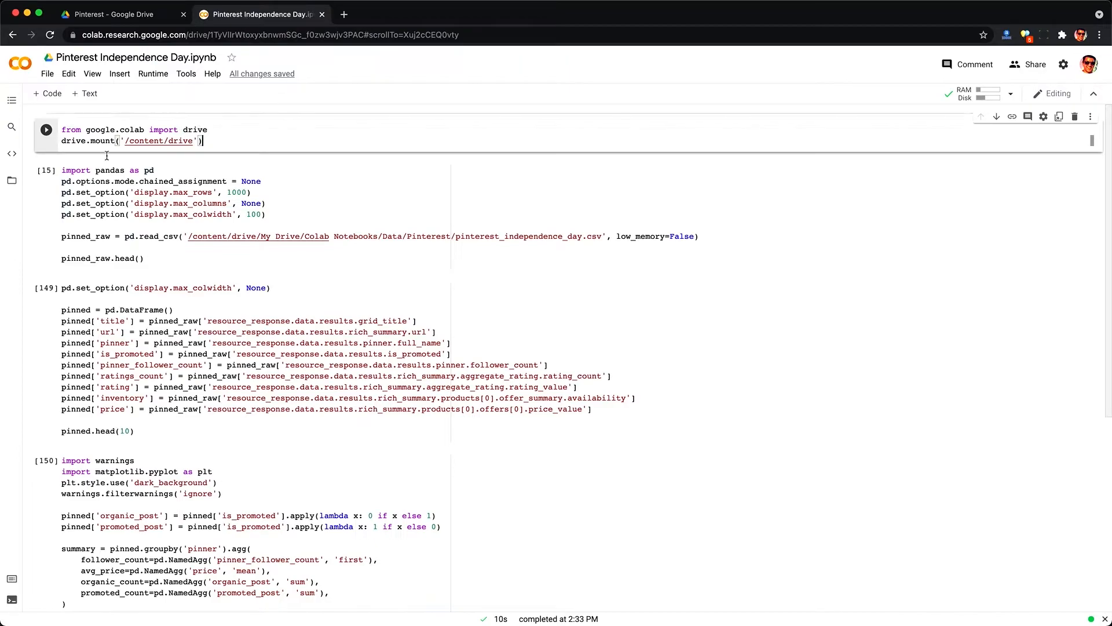
pyautogui.doubleClick(359, 236)
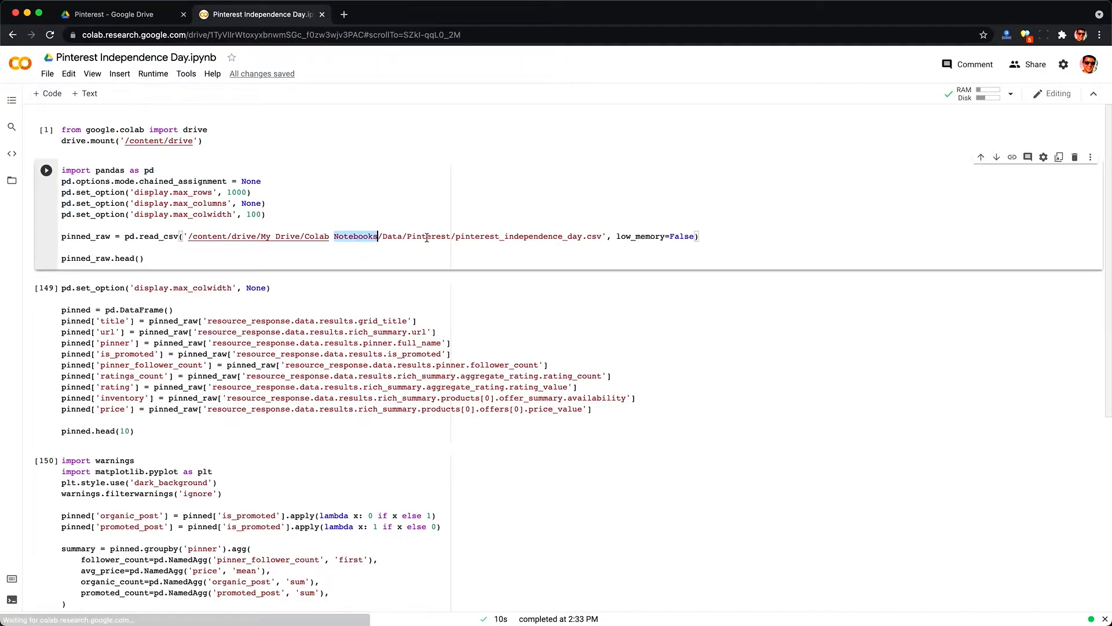
pyautogui.doubleClick(417, 236)
pyautogui.doubleClick(505, 236)
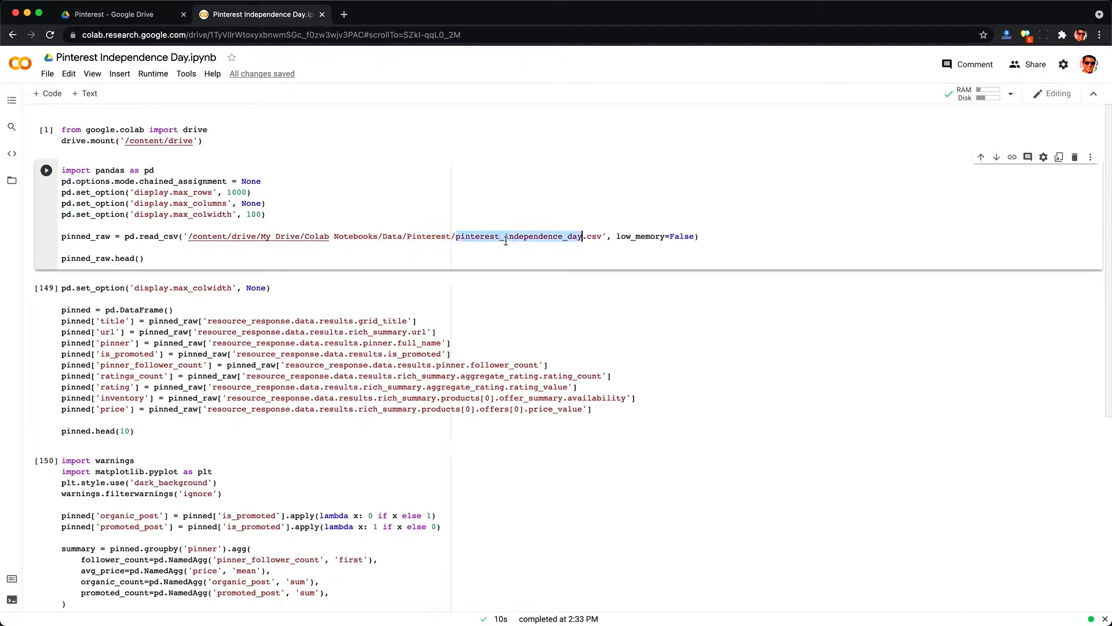
pyautogui.click(178, 259)
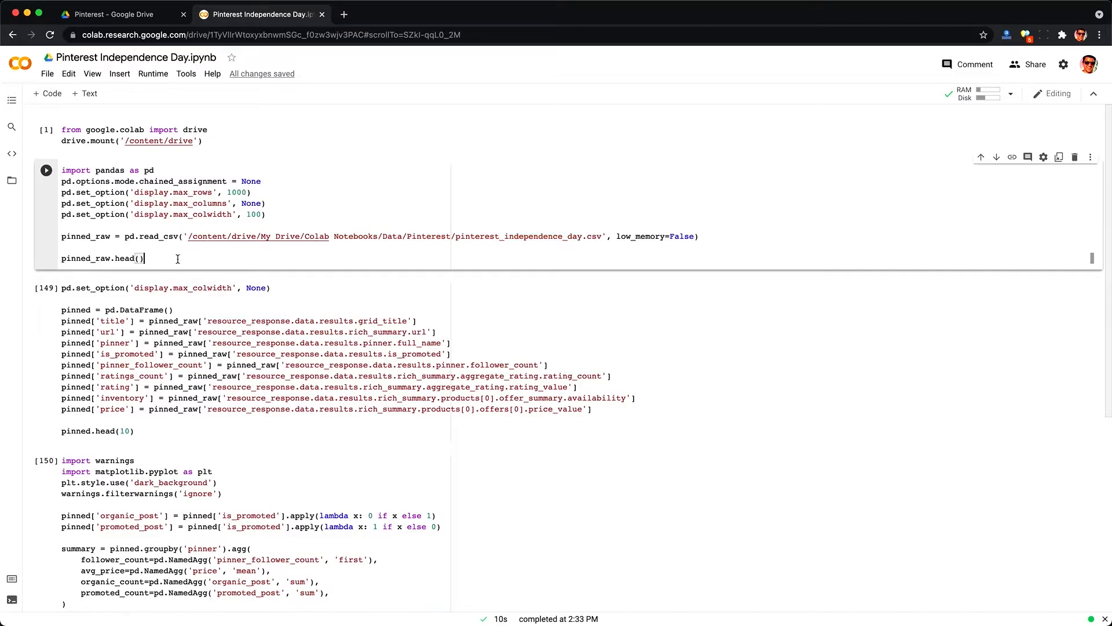
# Step: Run the read_csv cell and scroll through the columns of the raw dataframe preview
pyautogui.hotkey('ctrl', 'Return')
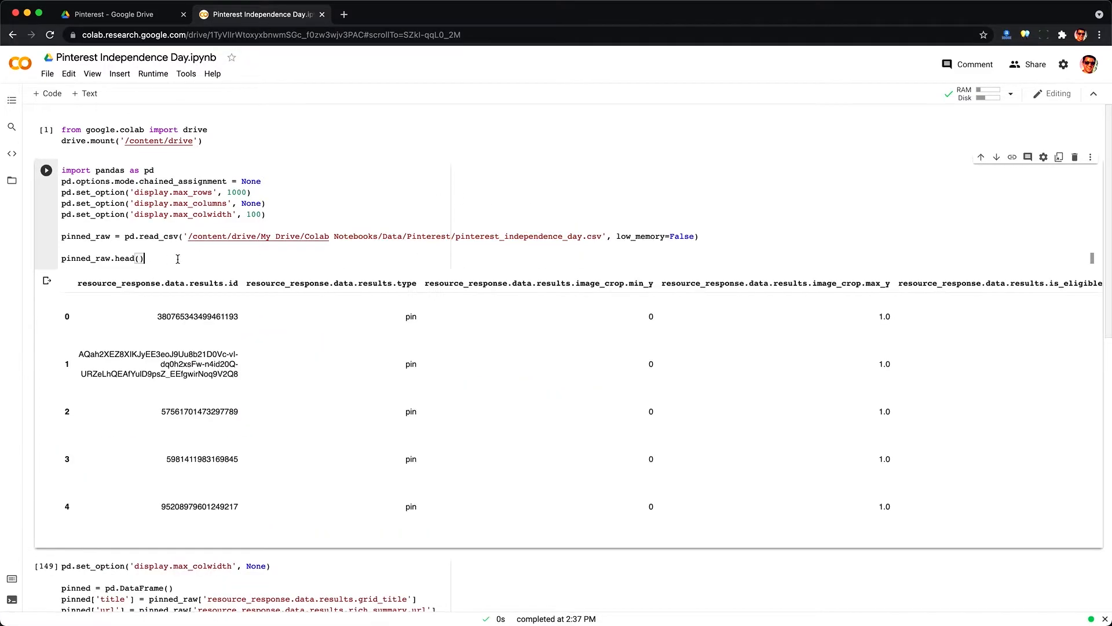
pyautogui.scroll(-2, 554, 242)
pyautogui.hscroll(15, 554, 242)
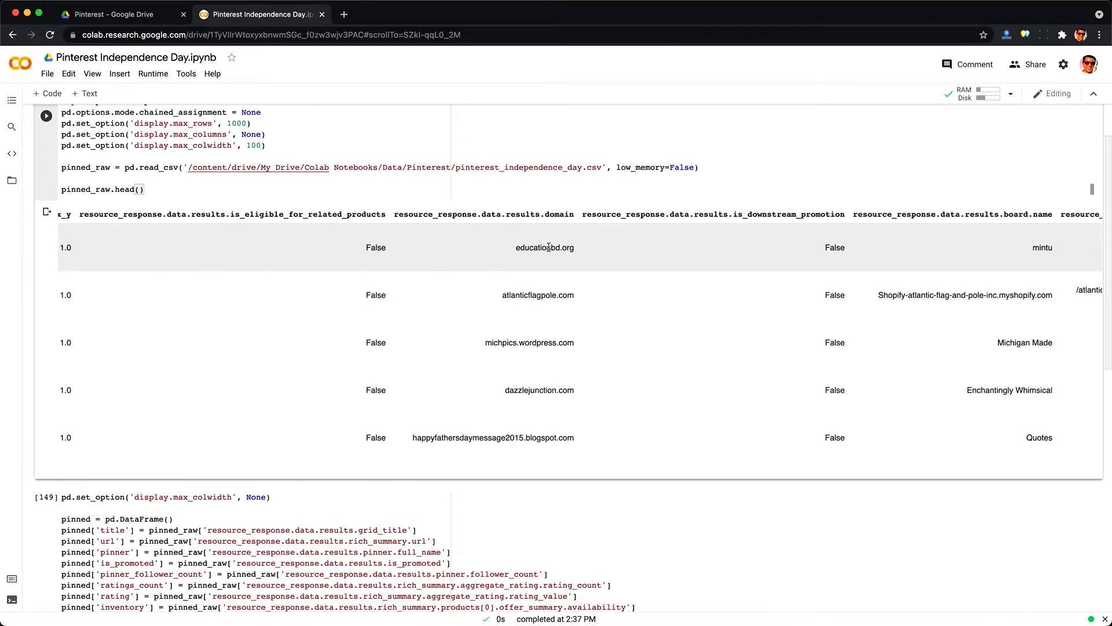
pyautogui.hscroll(15, 965, 312)
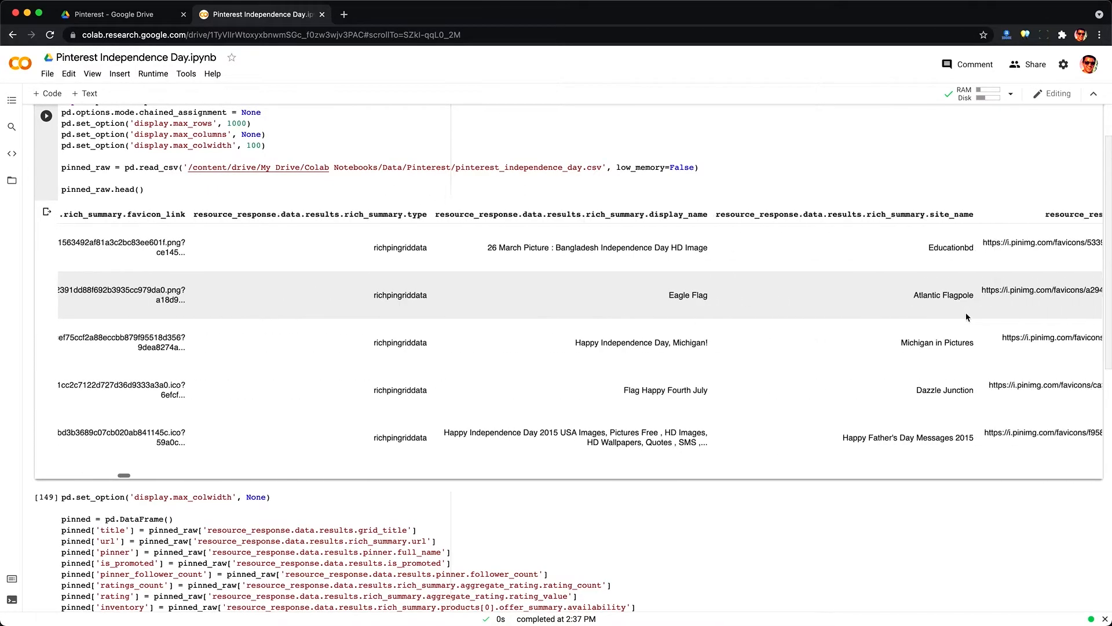
pyautogui.tripleClick(690, 292)
pyautogui.hscroll(15, 690, 293)
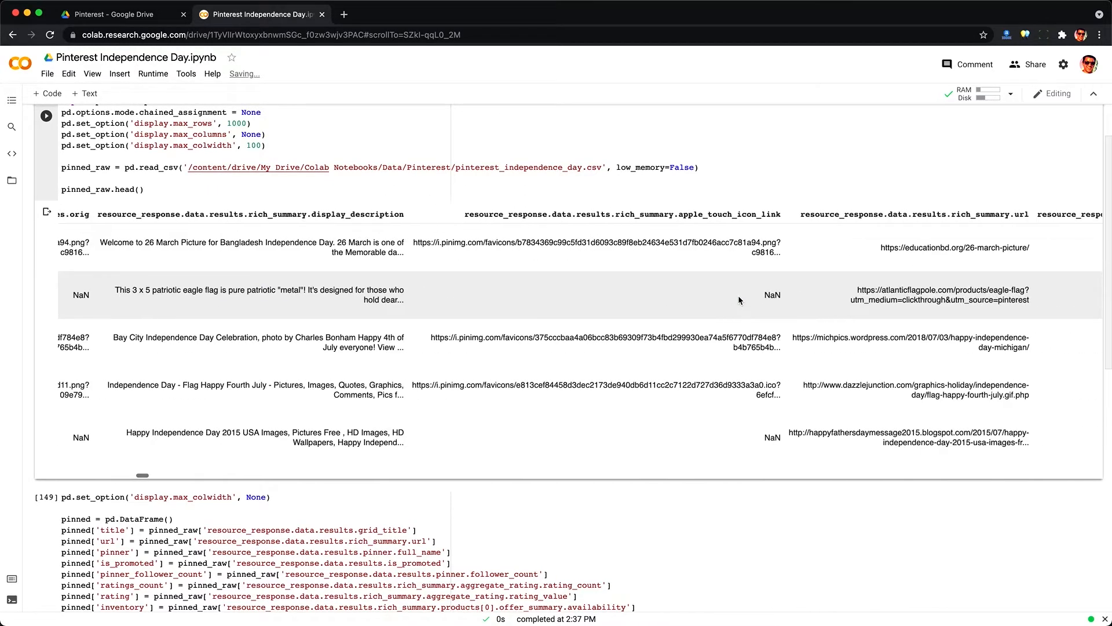
pyautogui.tripleClick(927, 247)
pyautogui.hscroll(15, 939, 399)
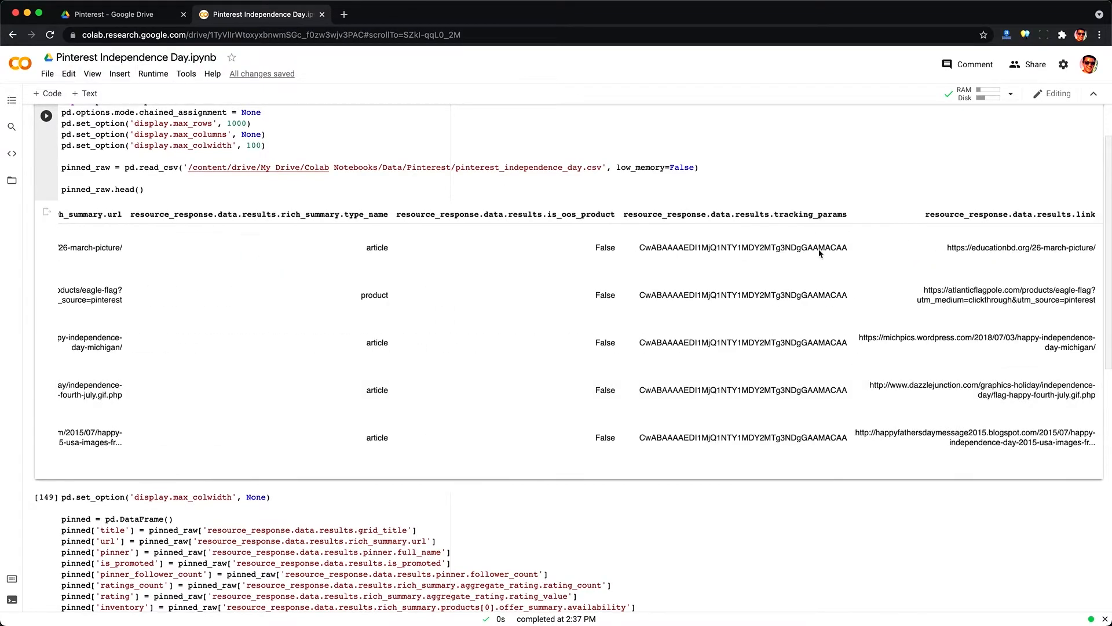
pyautogui.scroll(-5, 563, 497)
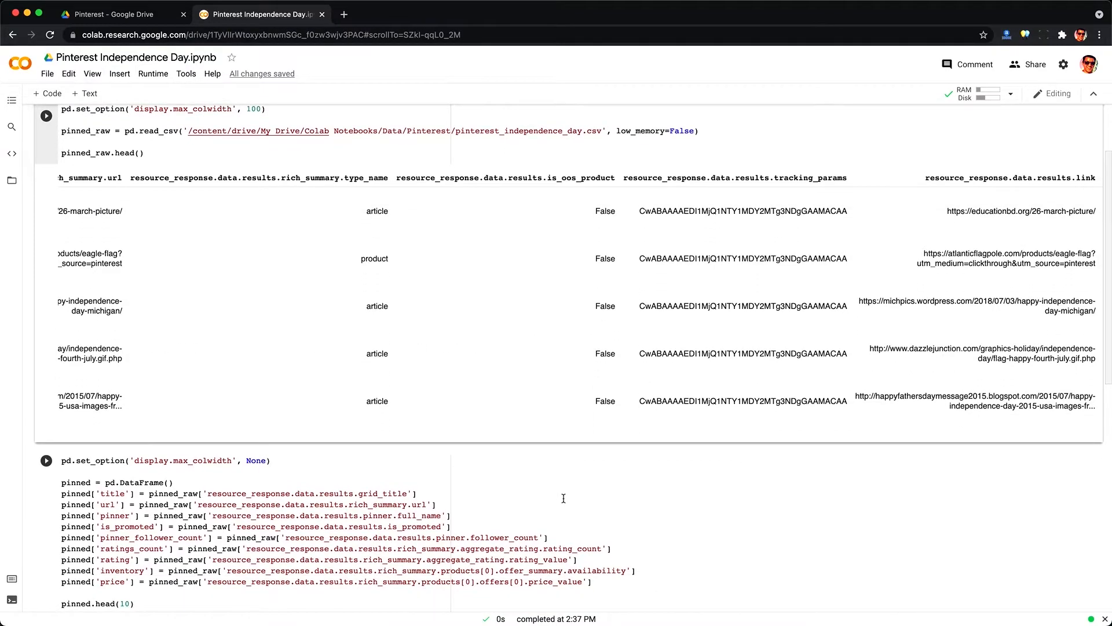
# Step: Review the column-mapping code and run the cell that builds the pinned DataFrame of selected Rich Pin fields
pyautogui.tripleClick(116, 319)
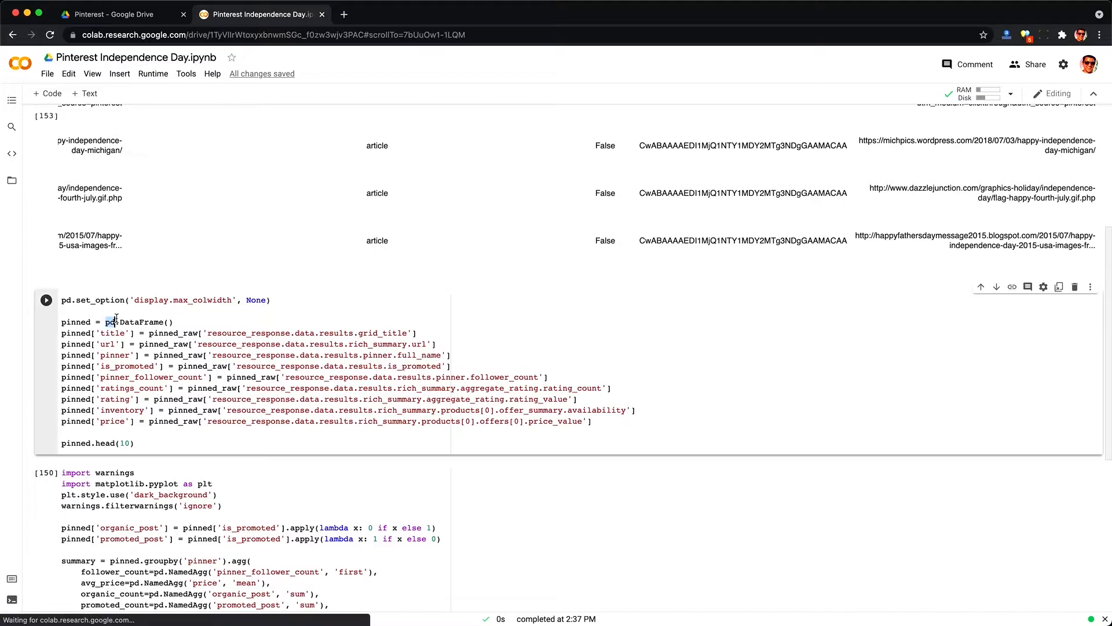
pyautogui.click(407, 335)
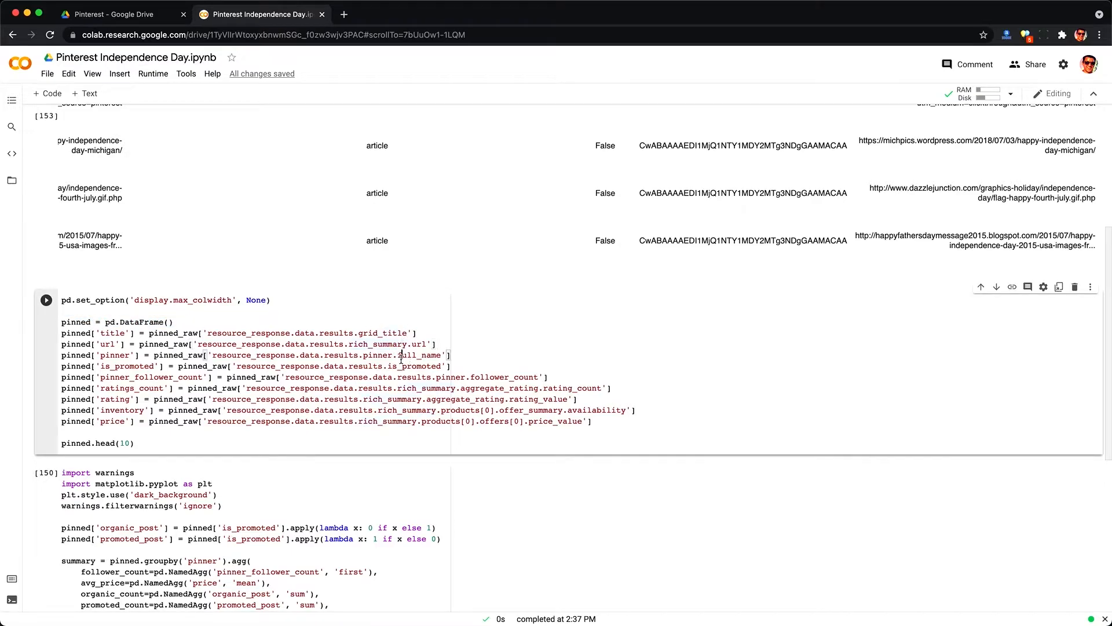
pyautogui.tripleClick(400, 402)
pyautogui.click(177, 434)
pyautogui.moveTo(84, 392); pyautogui.dragTo(149, 423)
pyautogui.click(133, 427)
pyautogui.doubleClick(121, 410)
pyautogui.click(116, 399)
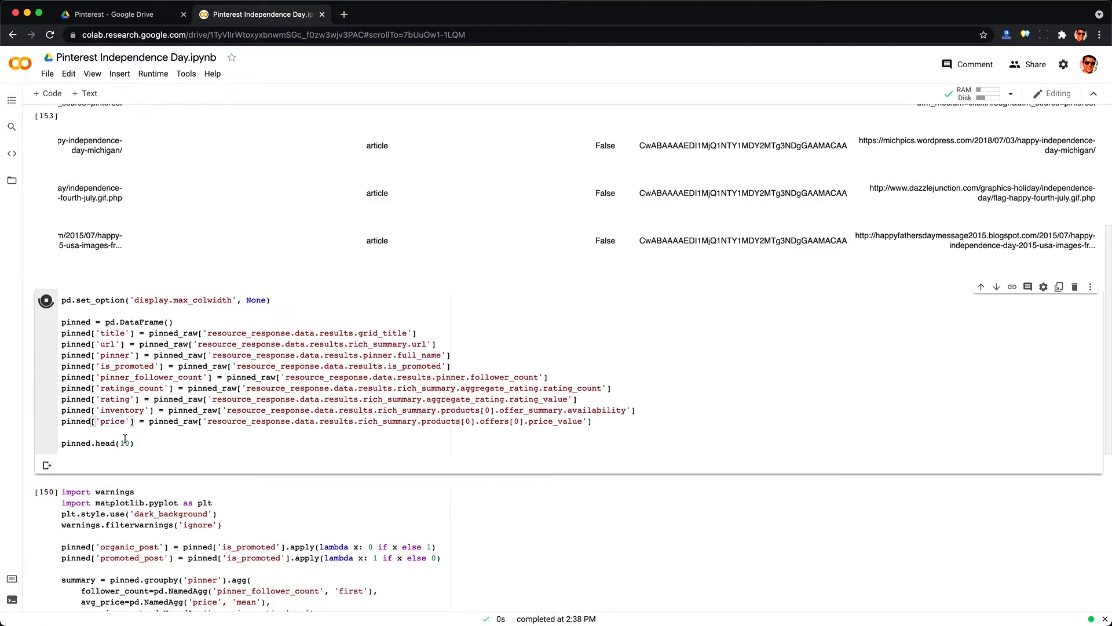
pyautogui.scroll(-4, 125, 440)
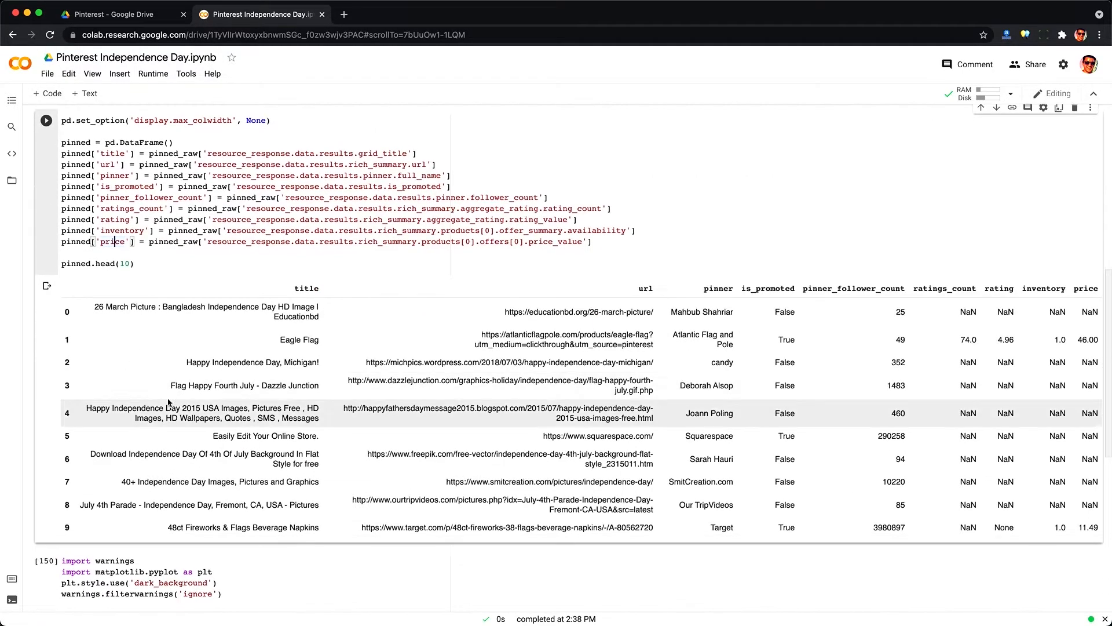
# Step: Examine the pinned table's titles, URLs, pinners, promotion flags, follower counts, ratings and prices
pyautogui.scroll(-1, 169, 402)
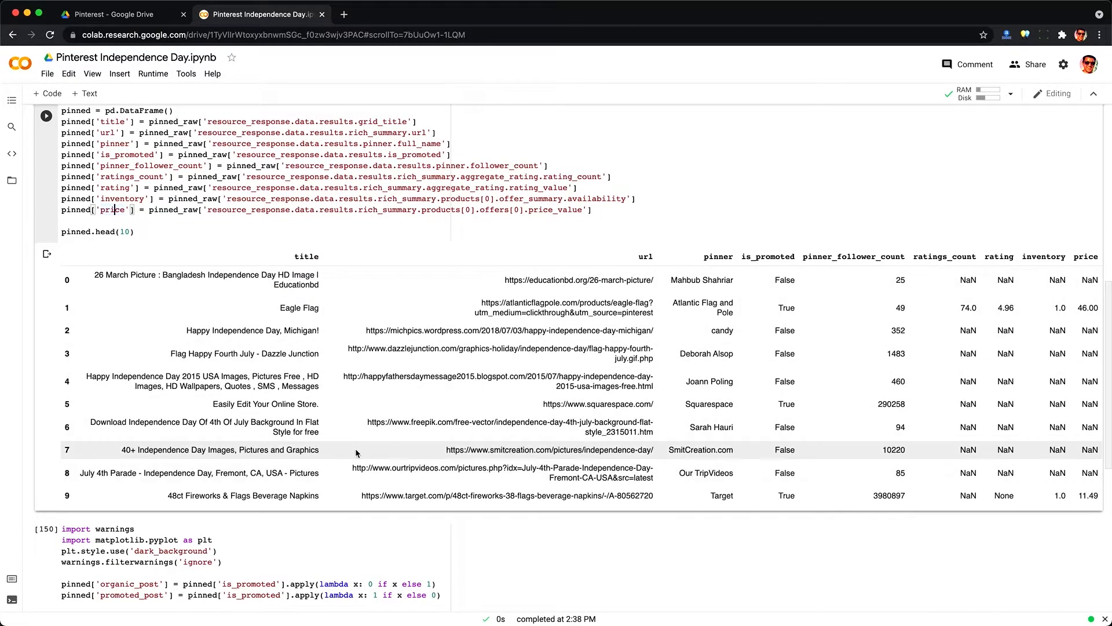
pyautogui.click(788, 306)
pyautogui.moveTo(319, 310); pyautogui.dragTo(277, 308)
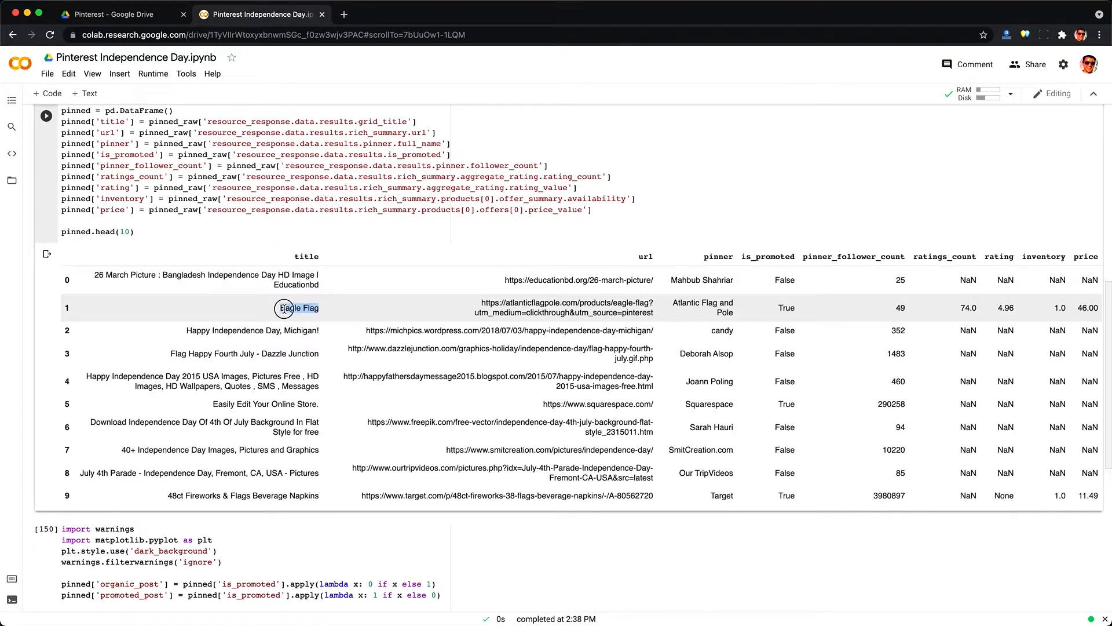
pyautogui.tripleClick(585, 306)
pyautogui.tripleClick(693, 301)
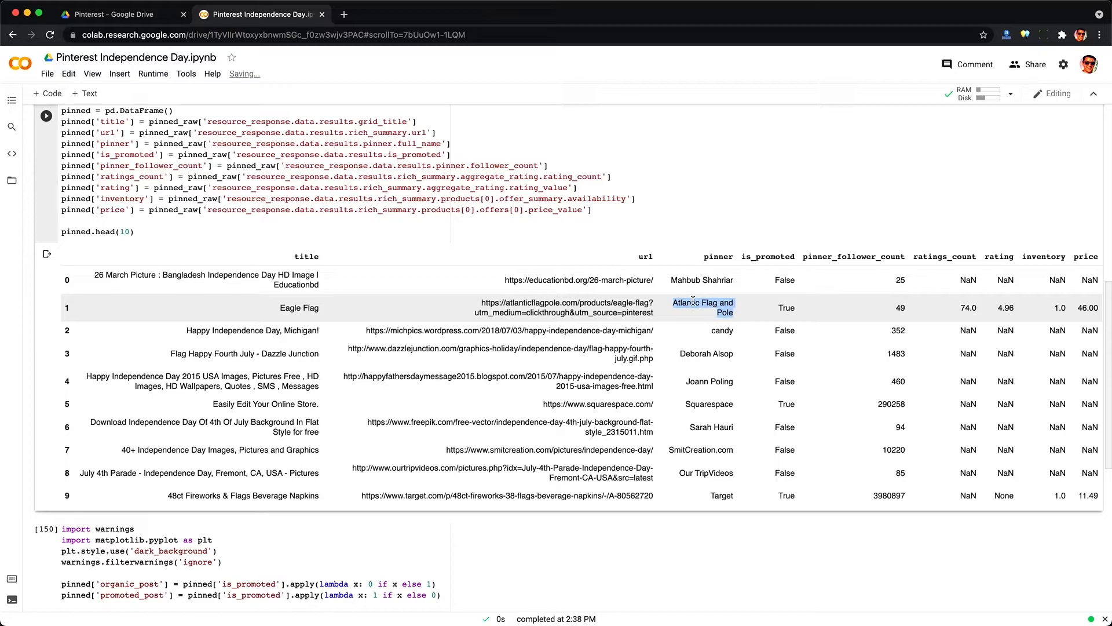
pyautogui.tripleClick(965, 309)
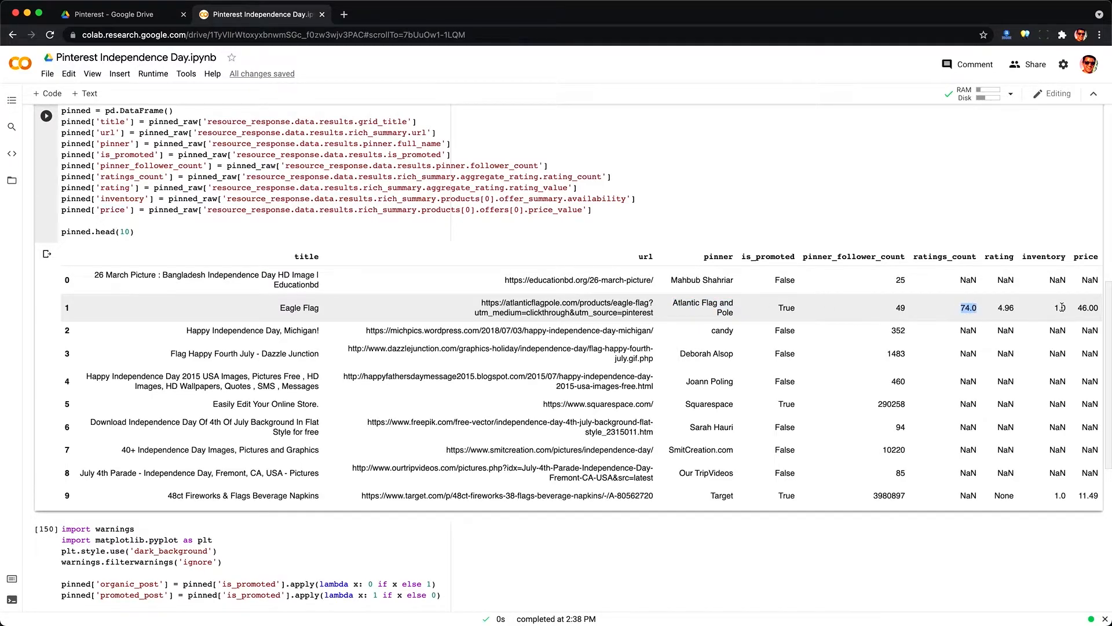
pyautogui.tripleClick(1008, 308)
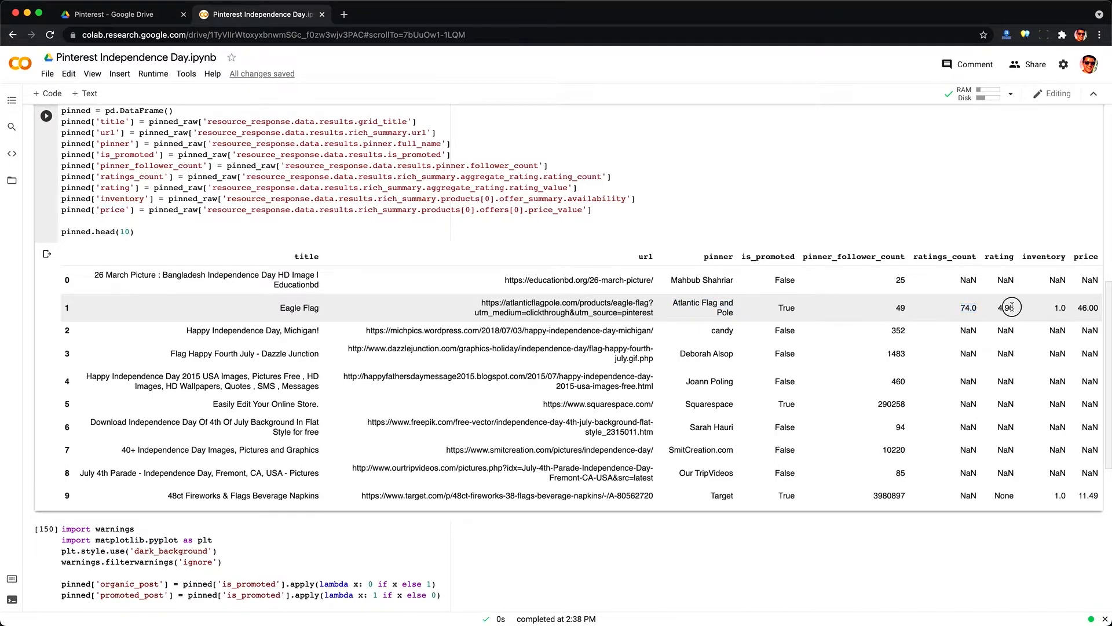
pyautogui.tripleClick(1078, 306)
pyautogui.tripleClick(631, 496)
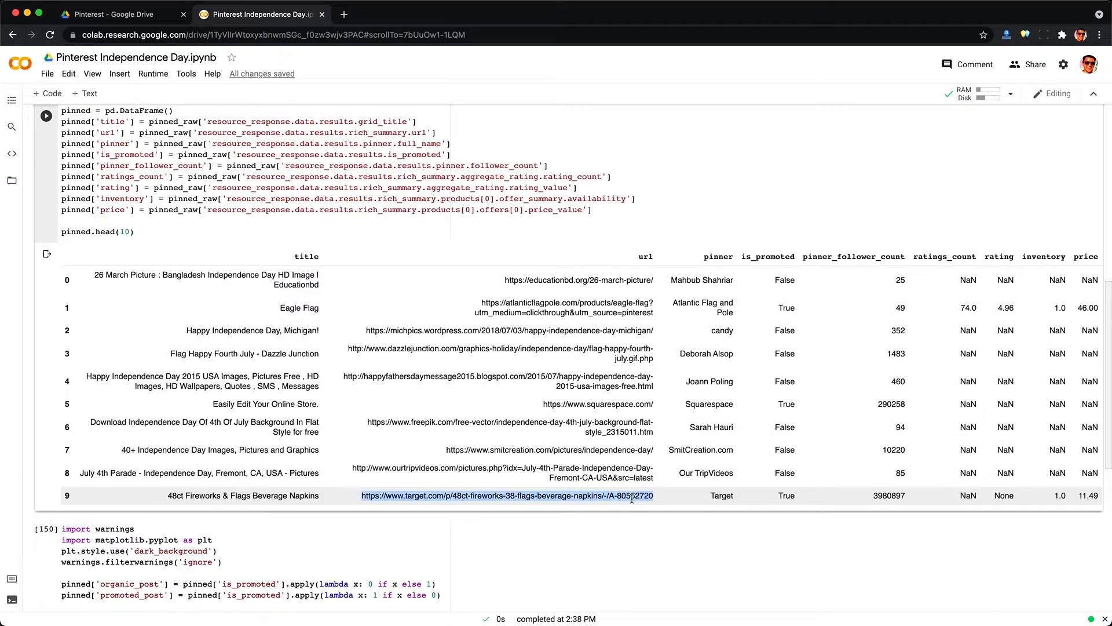
pyautogui.tripleClick(213, 494)
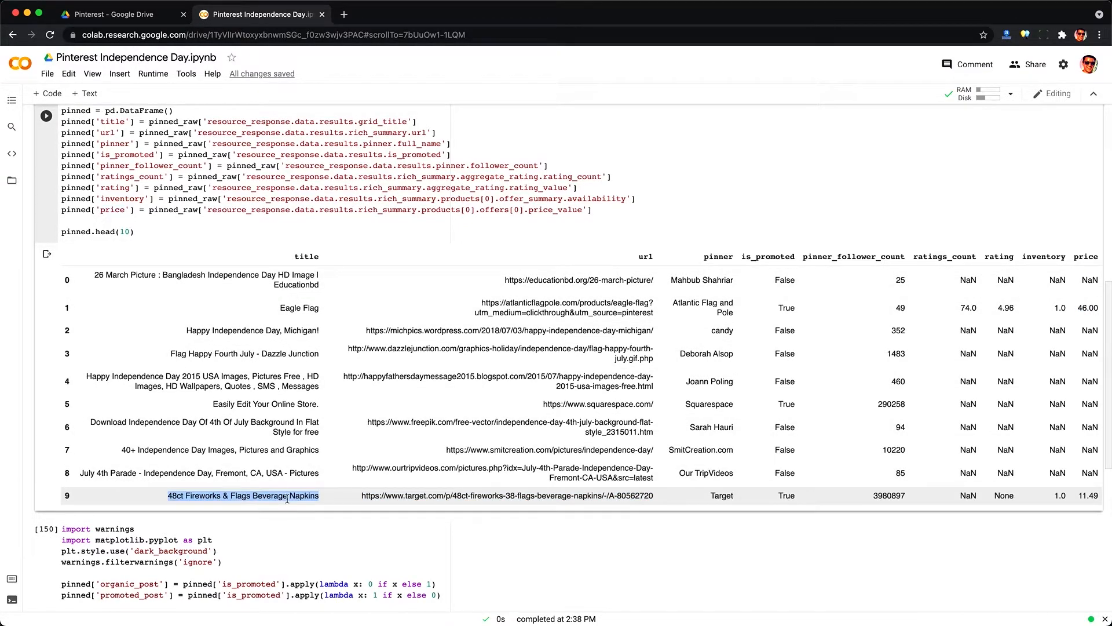
pyautogui.tripleClick(549, 404)
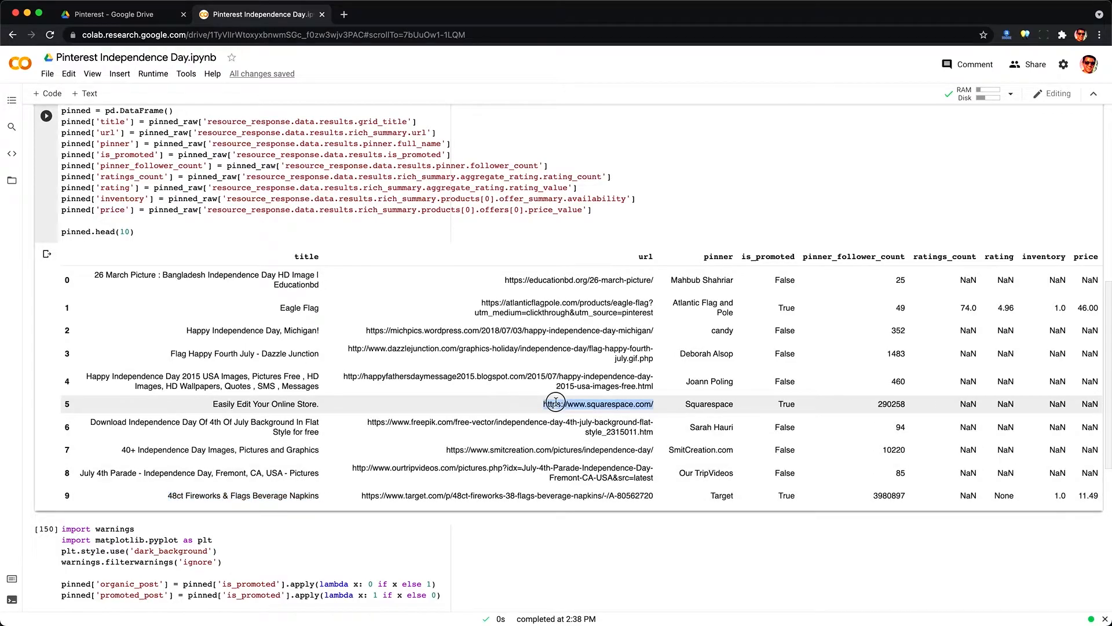
pyautogui.tripleClick(230, 405)
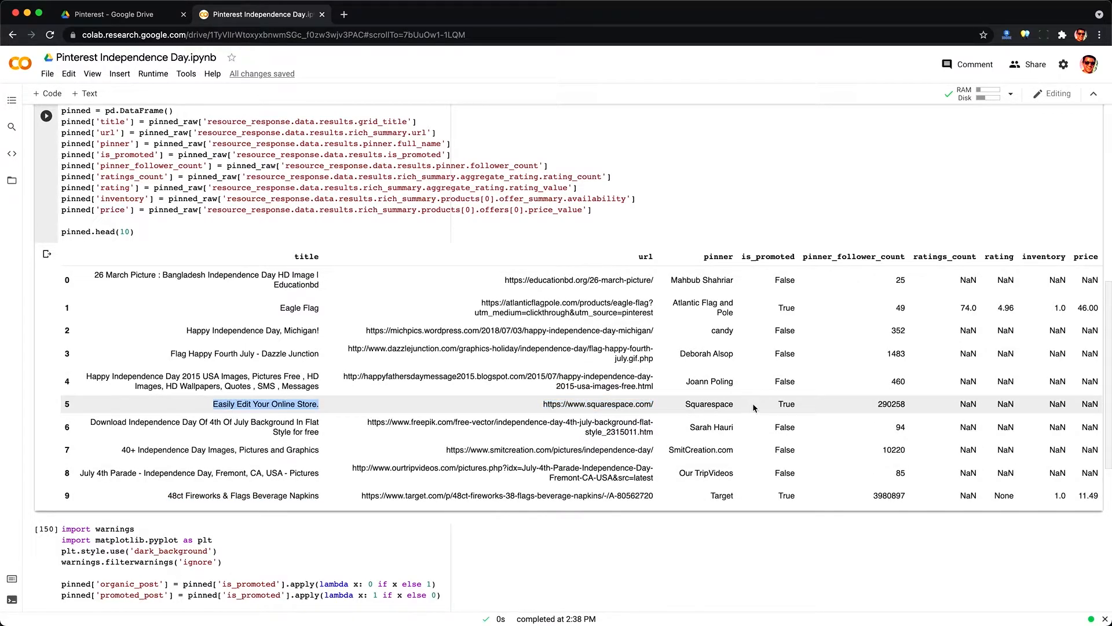
pyautogui.click(828, 416)
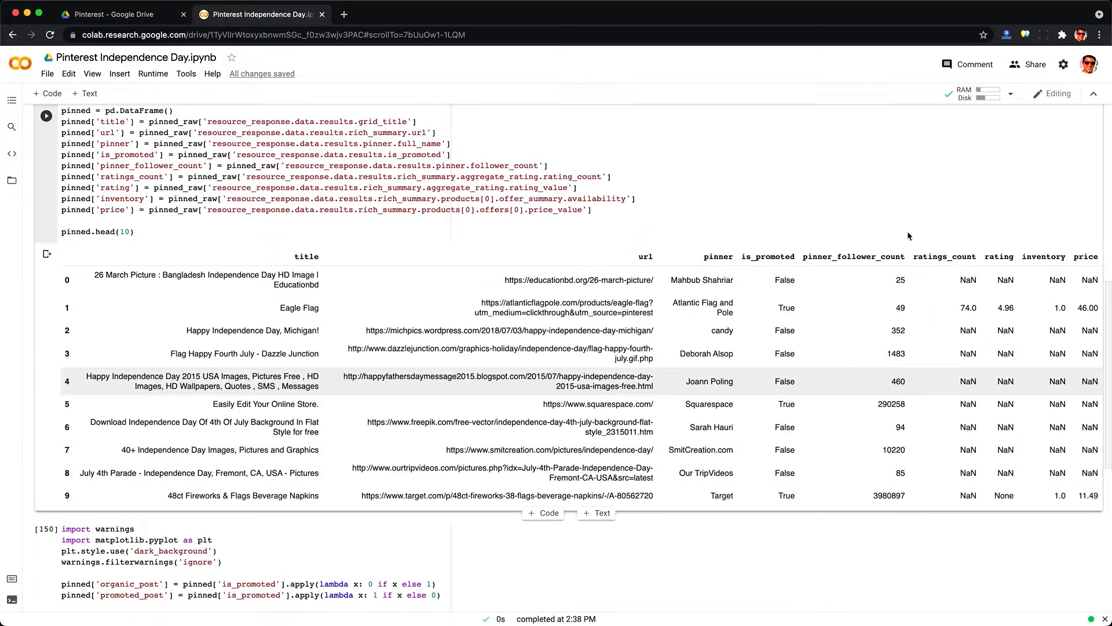
pyautogui.doubleClick(891, 404)
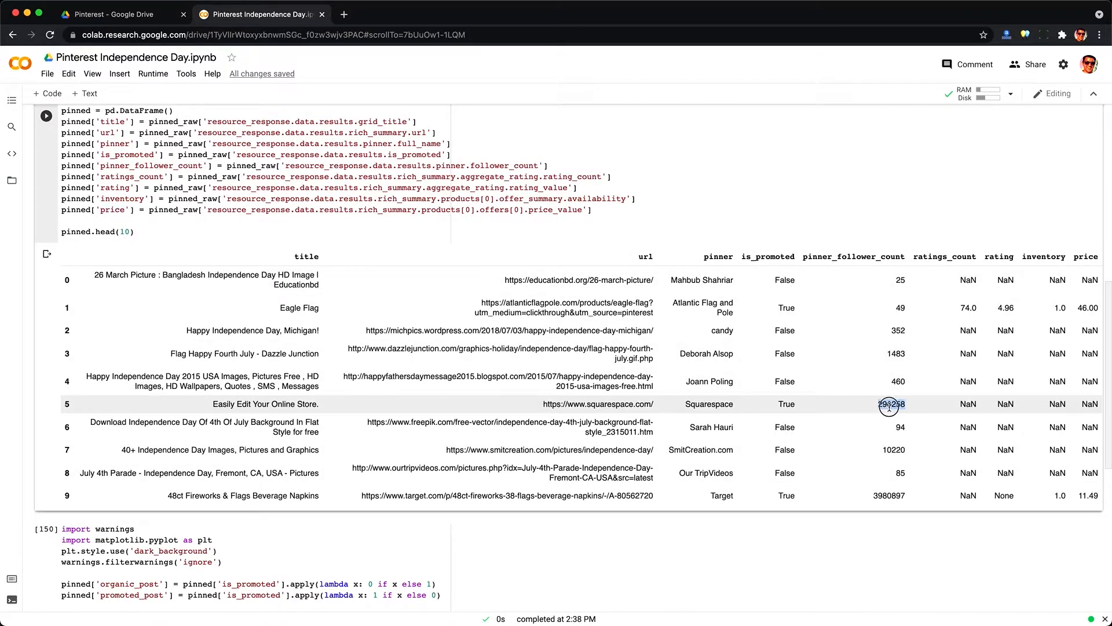
pyautogui.doubleClick(893, 494)
pyautogui.click(894, 491)
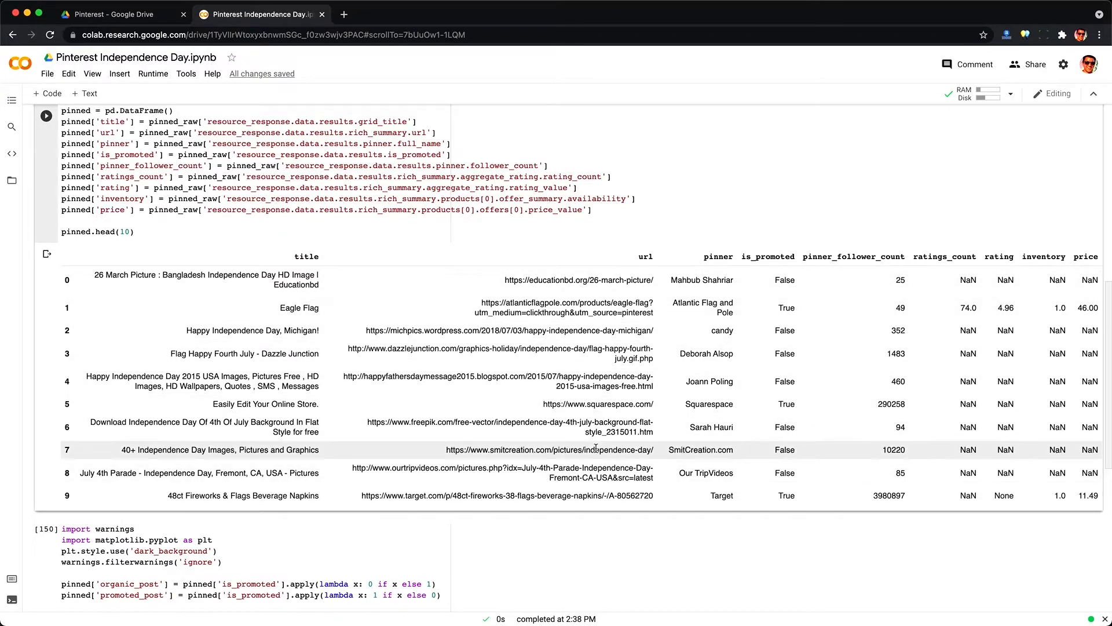
# Step: Examine the summary cell's organic and promoted post flags, per-pinner aggregation and bar chart call
pyautogui.scroll(-4, 596, 448)
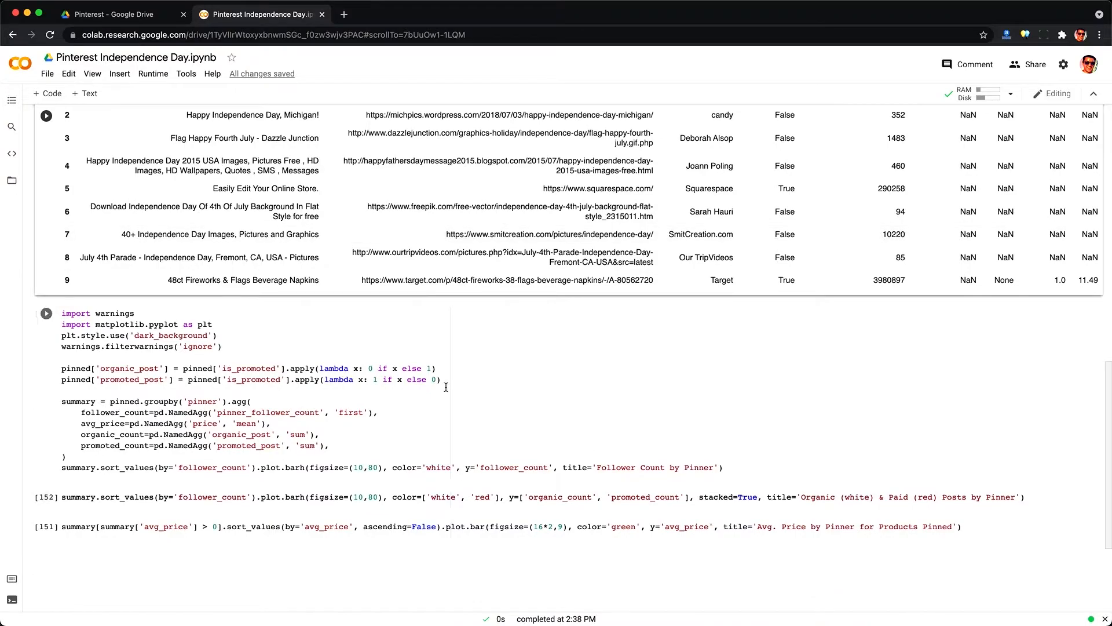
pyautogui.doubleClick(114, 370)
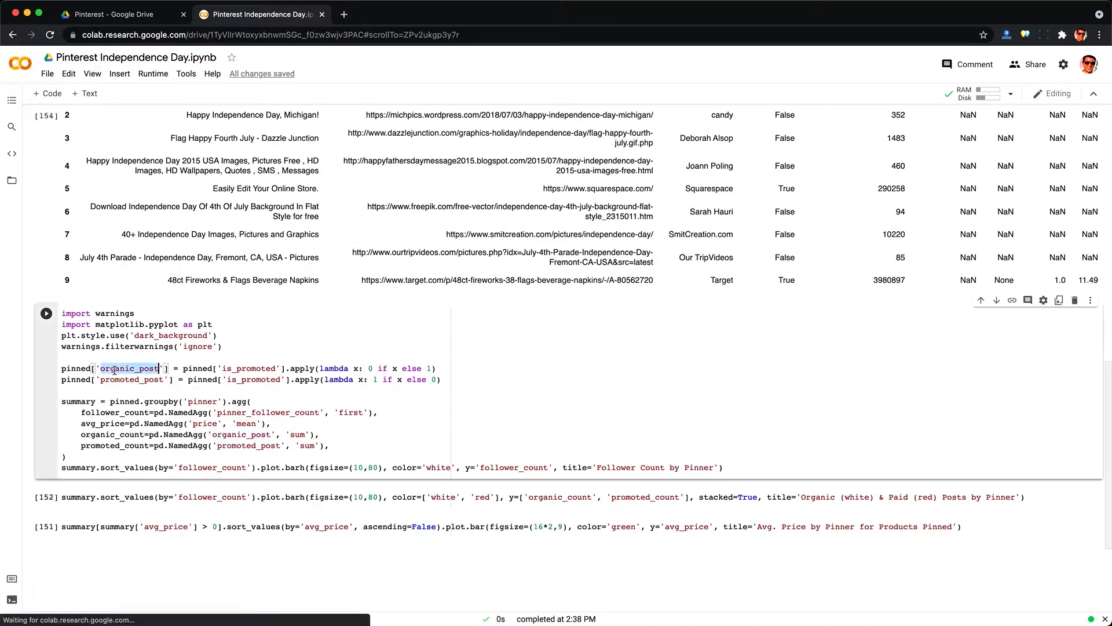
pyautogui.doubleClick(251, 369)
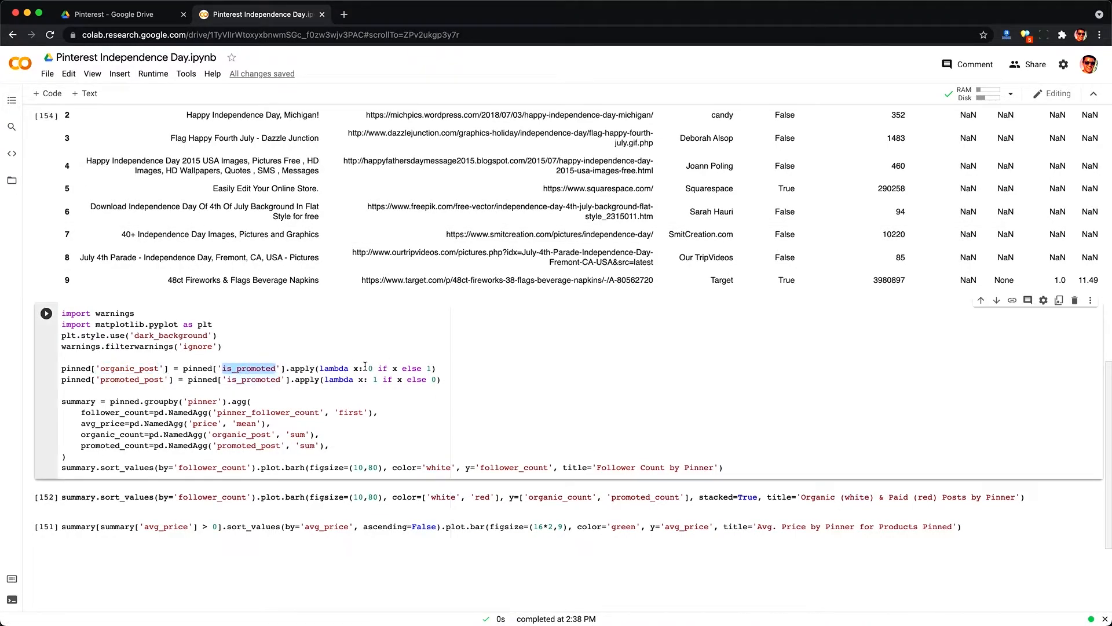
pyautogui.doubleClick(370, 368)
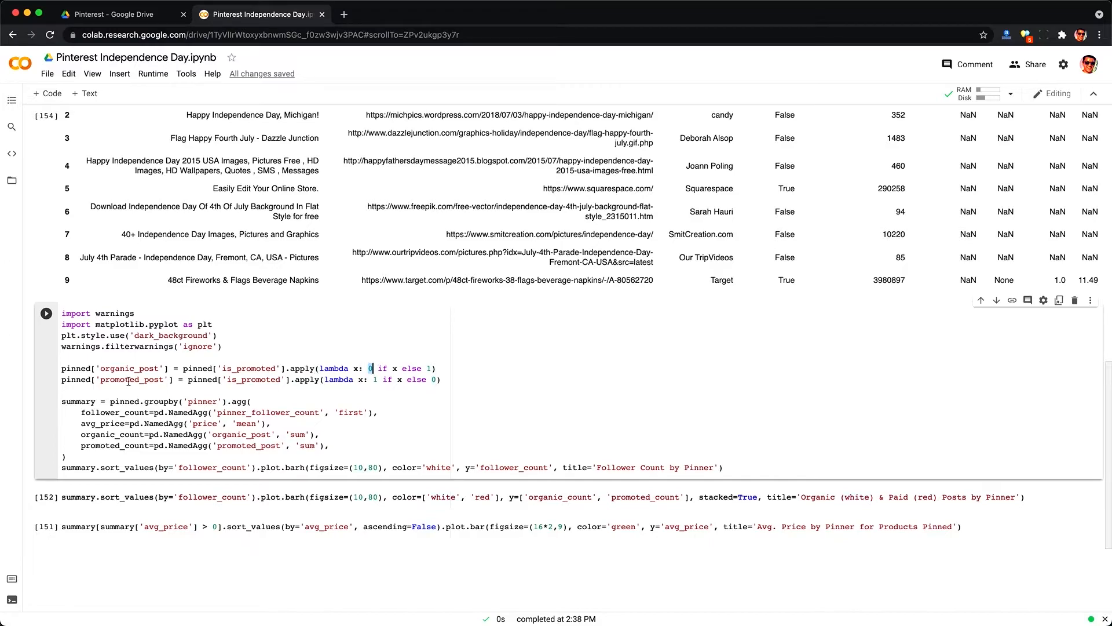
pyautogui.doubleClick(129, 380)
pyautogui.click(376, 380)
pyautogui.doubleClick(102, 434)
pyautogui.click(233, 434)
pyautogui.doubleClick(113, 446)
pyautogui.click(299, 438)
pyautogui.doubleClick(102, 423)
pyautogui.click(243, 423)
pyautogui.doubleClick(99, 413)
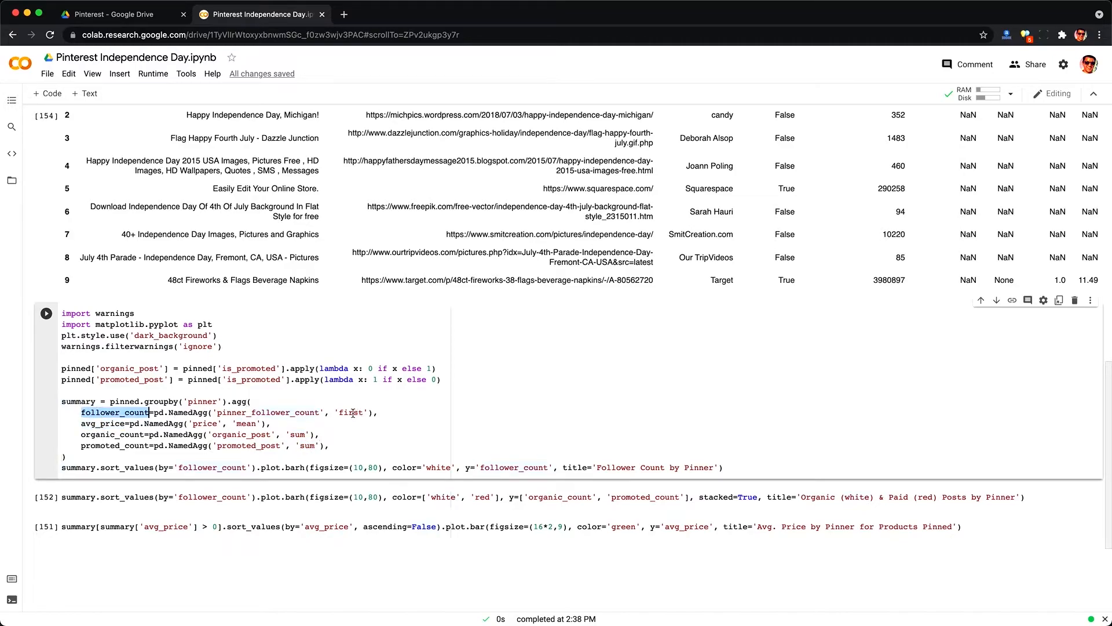
pyautogui.click(353, 413)
pyautogui.doubleClick(205, 402)
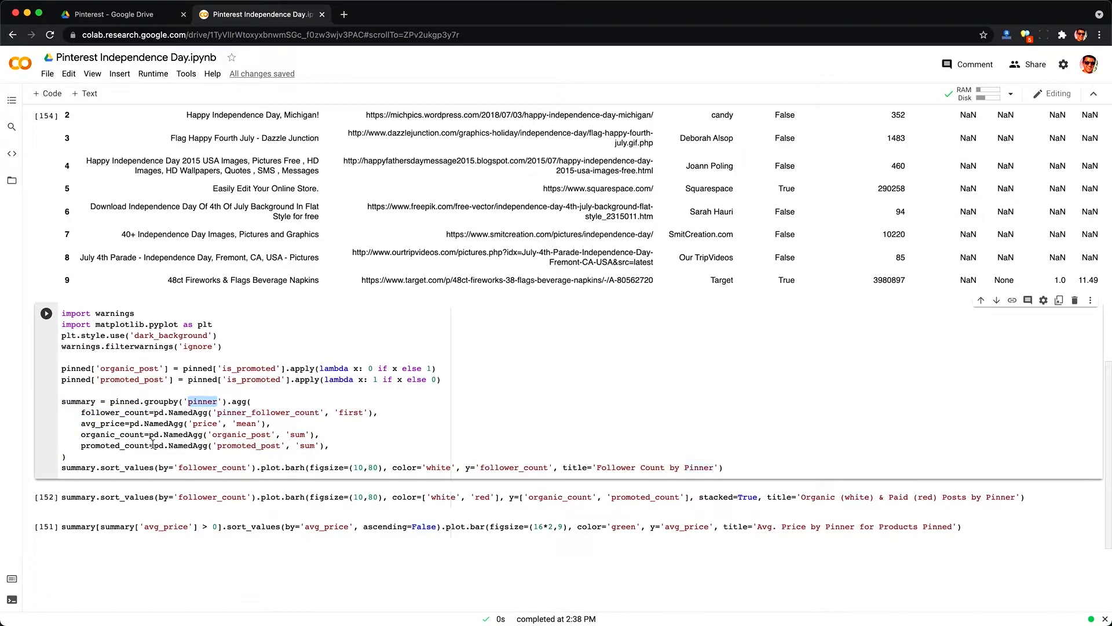
pyautogui.scroll(-1, 153, 445)
pyautogui.click(153, 440)
pyautogui.doubleClick(203, 441)
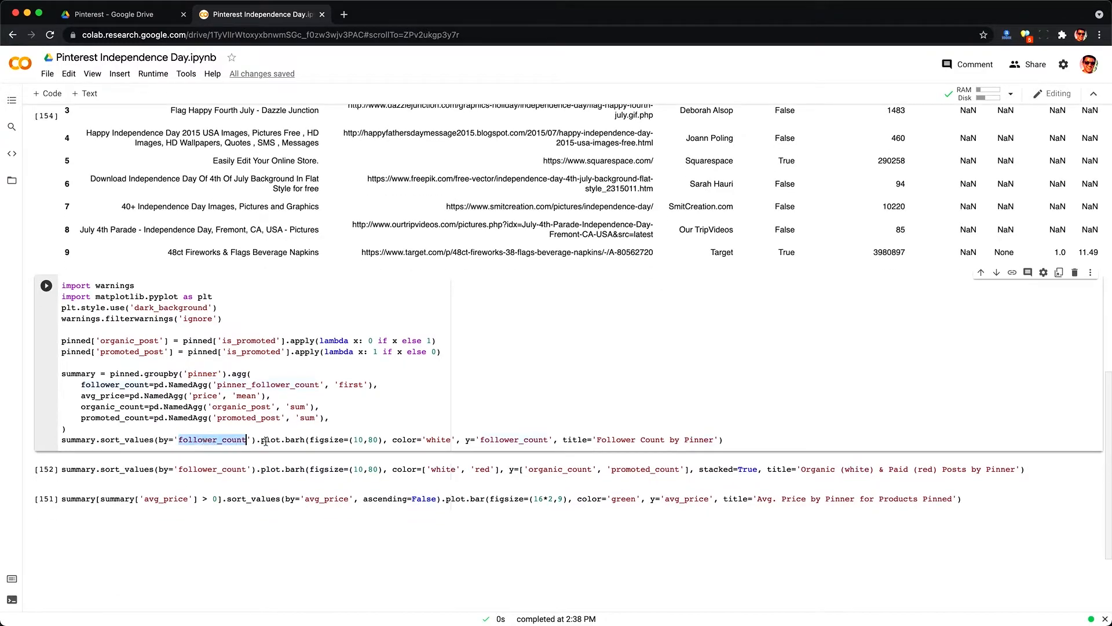
pyautogui.moveTo(599, 442); pyautogui.dragTo(714, 440)
pyautogui.click(745, 438)
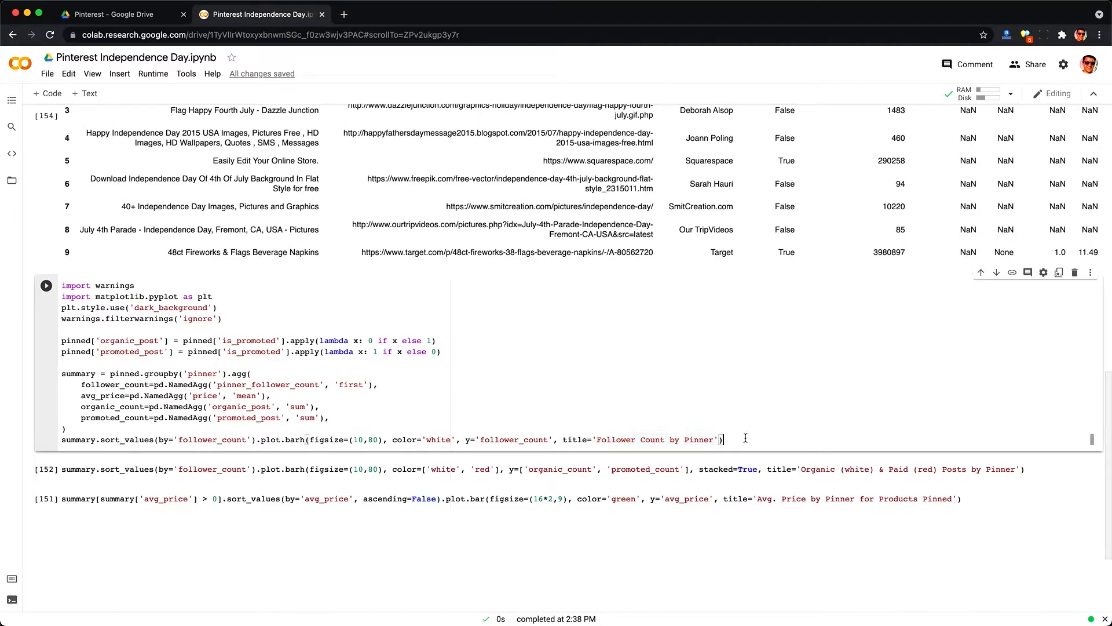
# Step: Run the summary cell and scroll through the Follower Count by Pinner bar chart
pyautogui.hotkey('ctrl', 'Return')
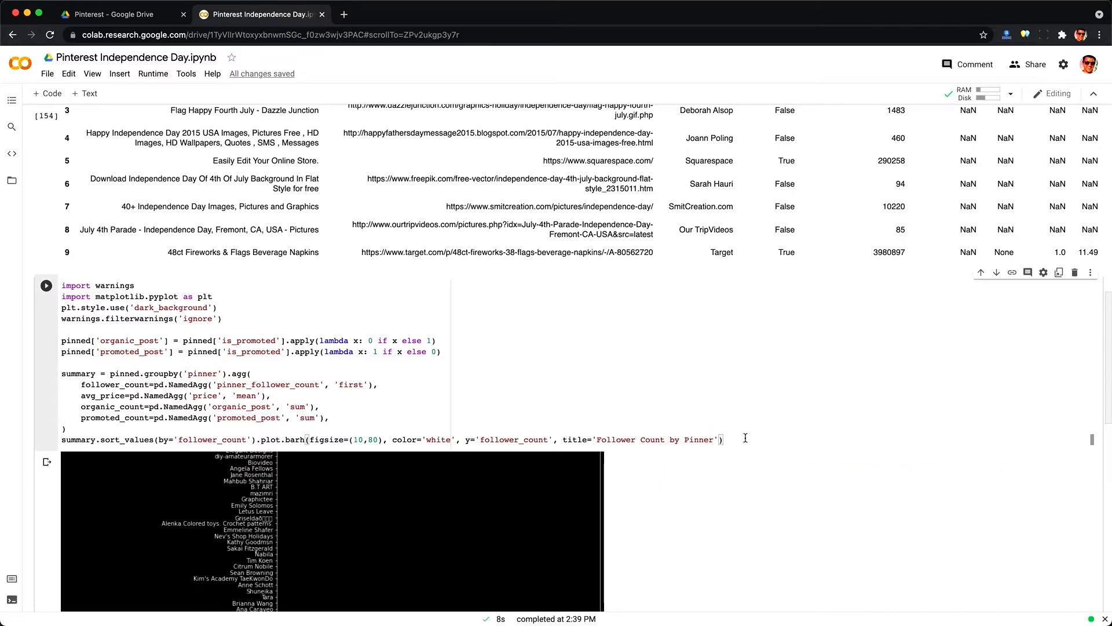
pyautogui.scroll(-3, 746, 438)
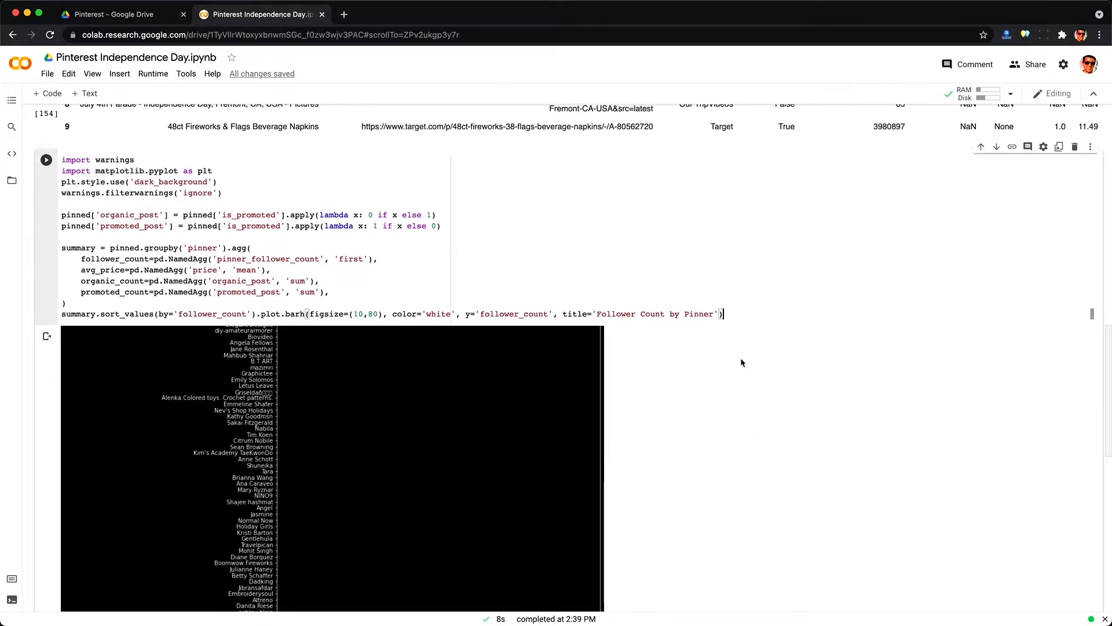
pyautogui.scroll(-5, 741, 359)
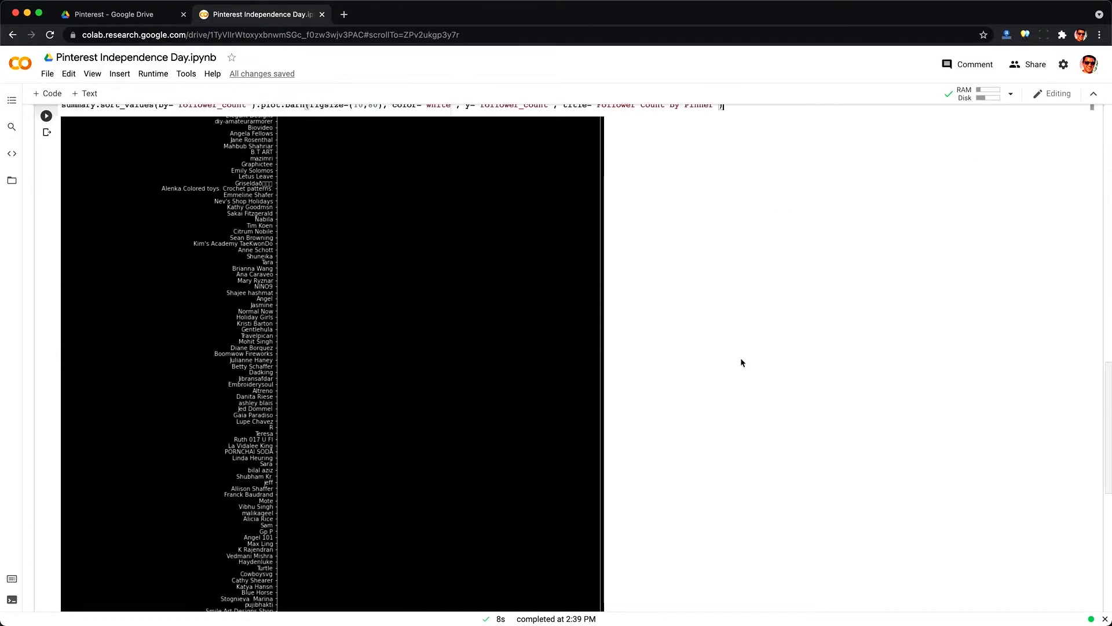
pyautogui.scroll(-1, 742, 362)
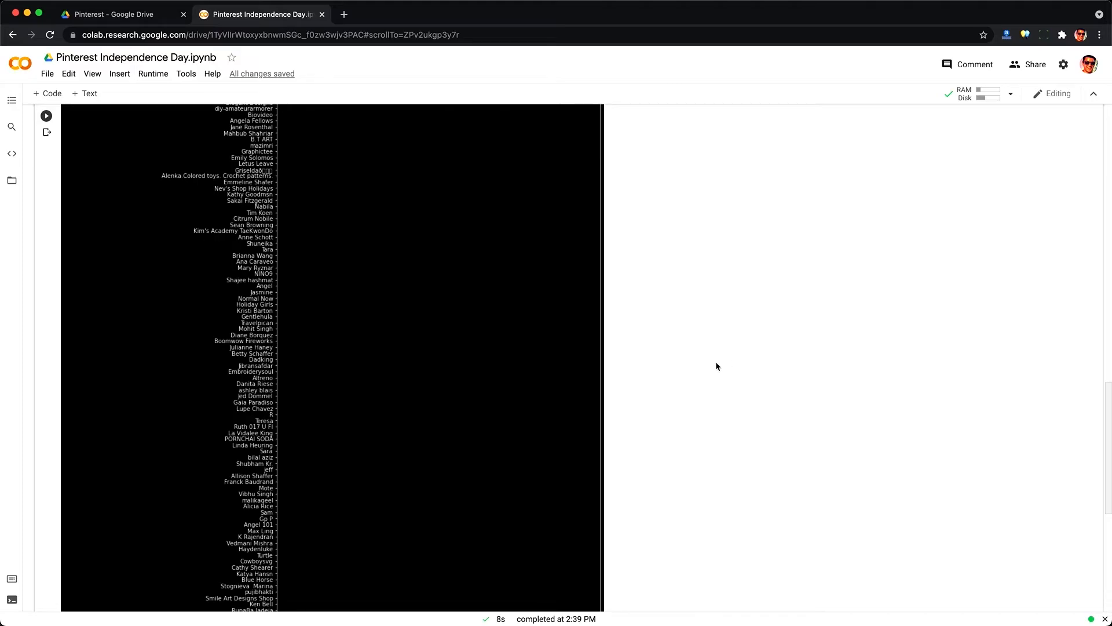
pyautogui.click(353, 409)
pyautogui.scroll(-1, 354, 413)
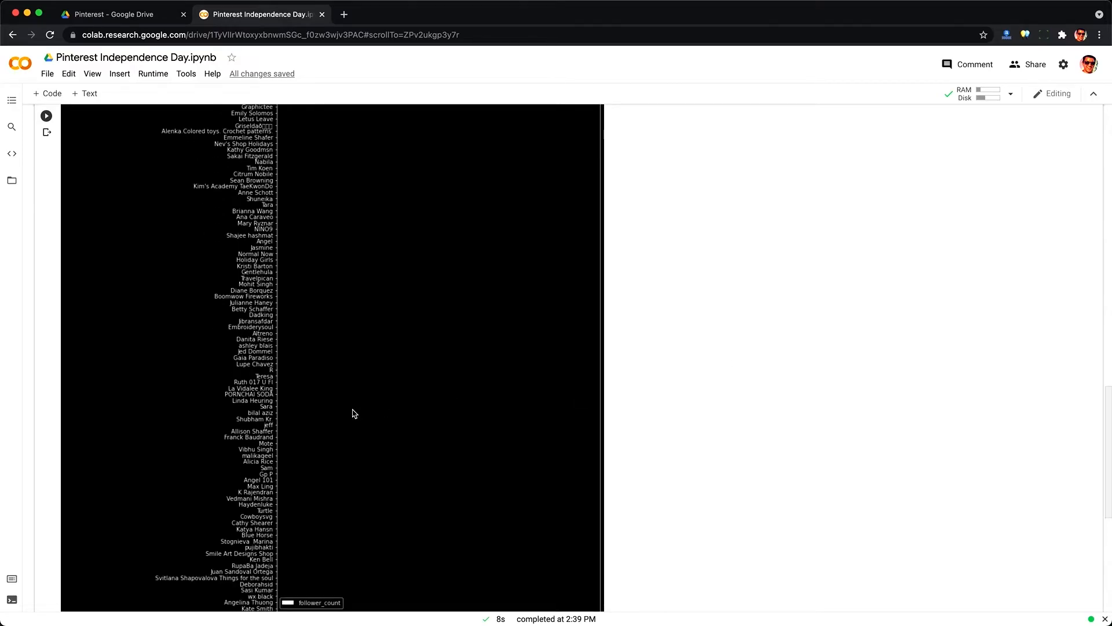
pyautogui.scroll(-1, 355, 413)
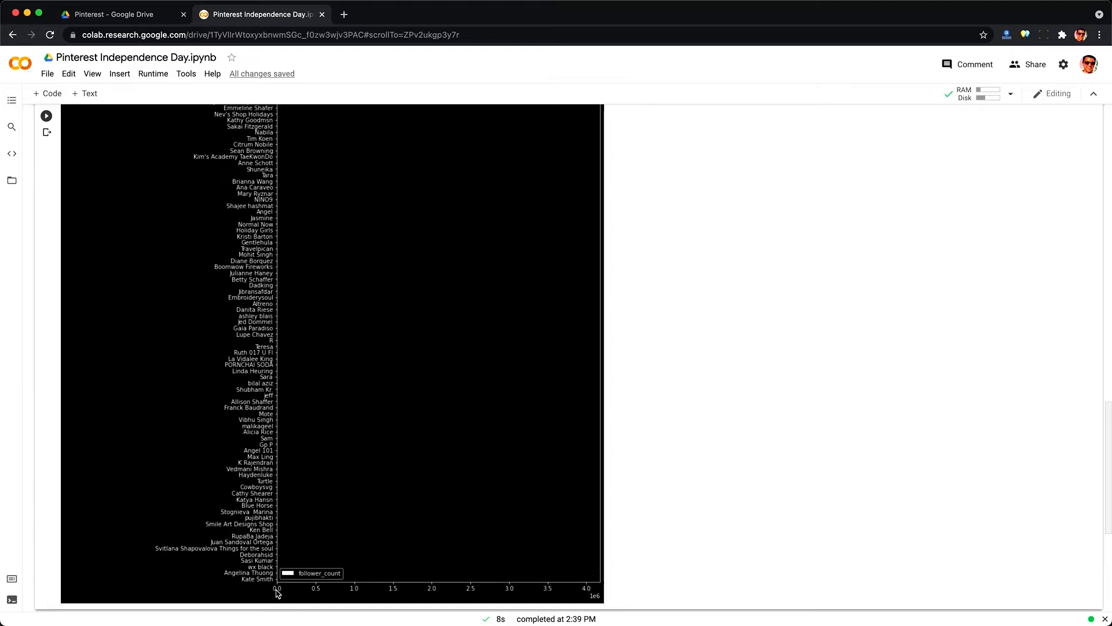
# Step: Scroll back up to the top of the Follower Count by Pinner bar chart to examine the largest pinners
pyautogui.scroll(10, 1077, 570)
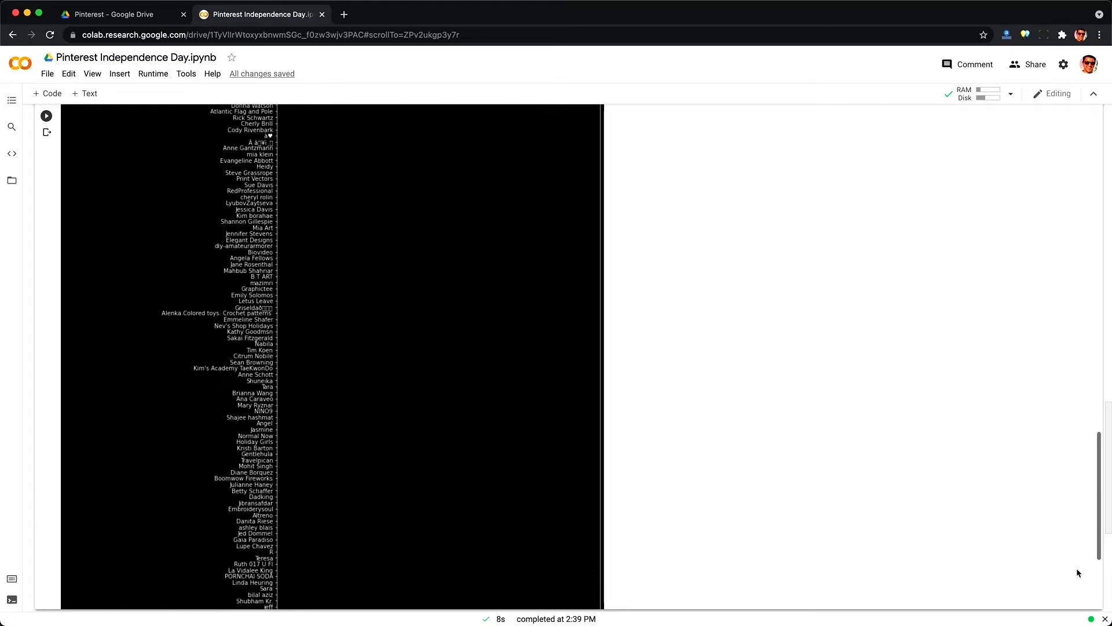
pyautogui.scroll(6, 1077, 571)
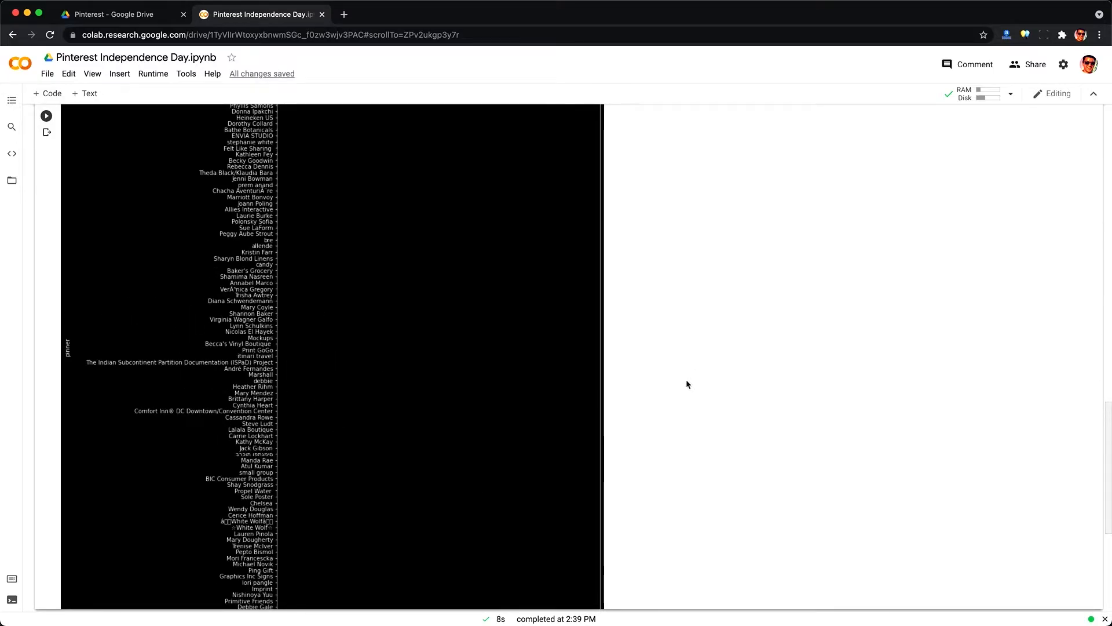
pyautogui.scroll(5, 686, 384)
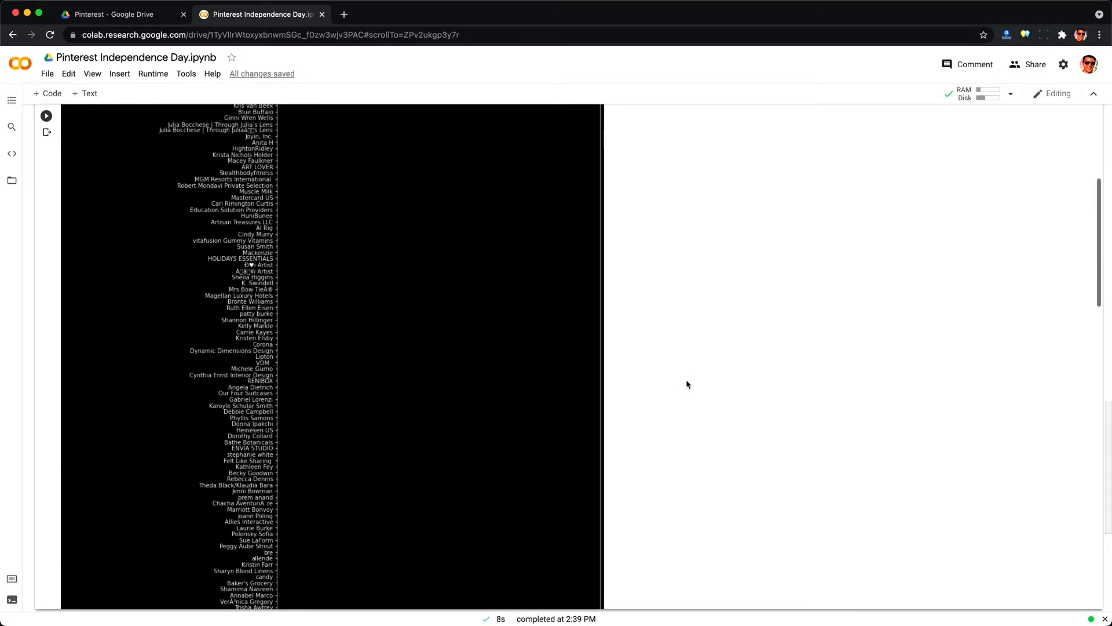
pyautogui.scroll(6, 686, 384)
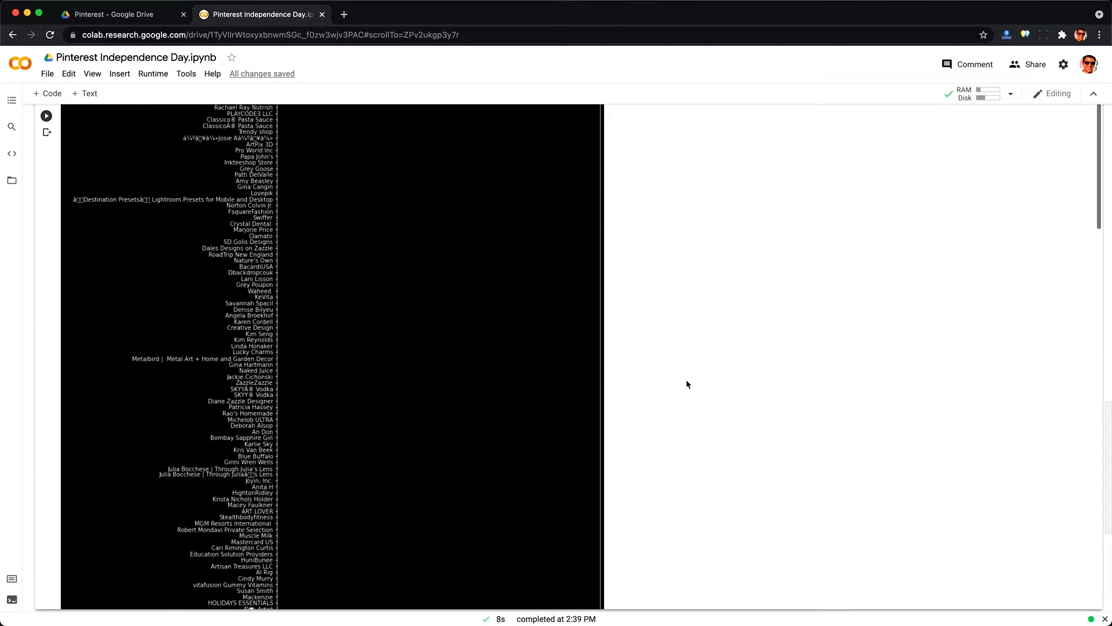
pyautogui.scroll(3, 687, 384)
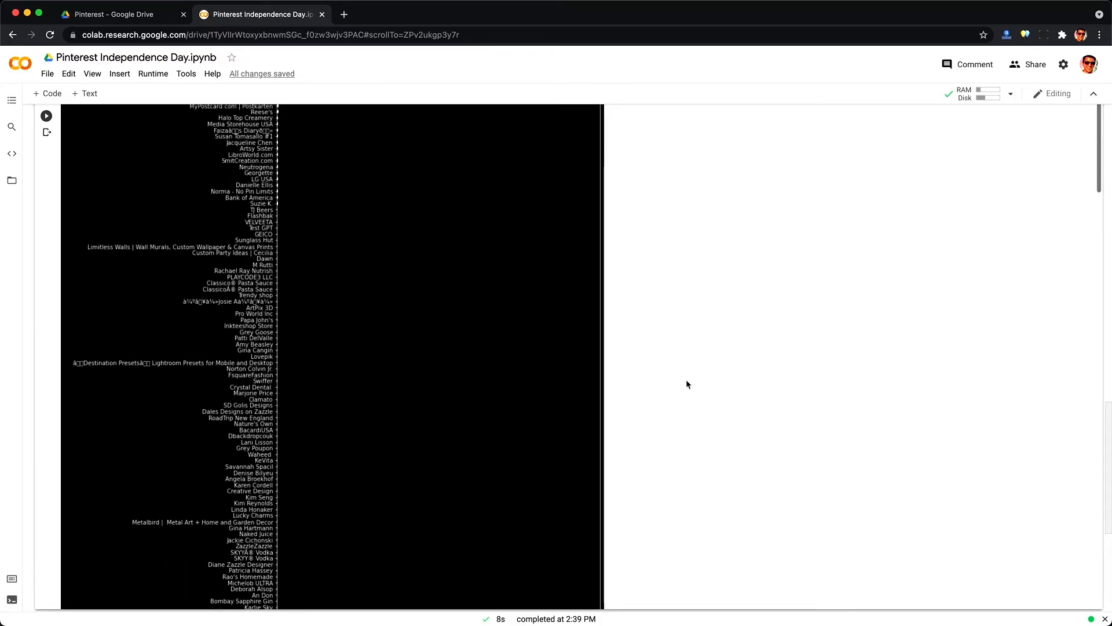
pyautogui.scroll(4, 687, 384)
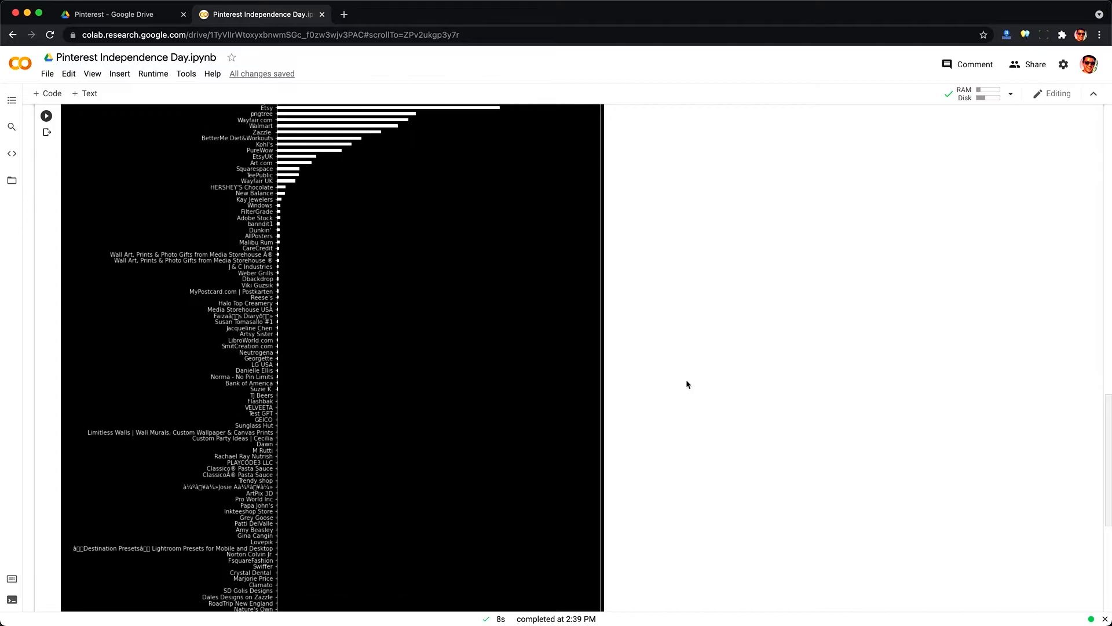
pyautogui.scroll(1, 687, 385)
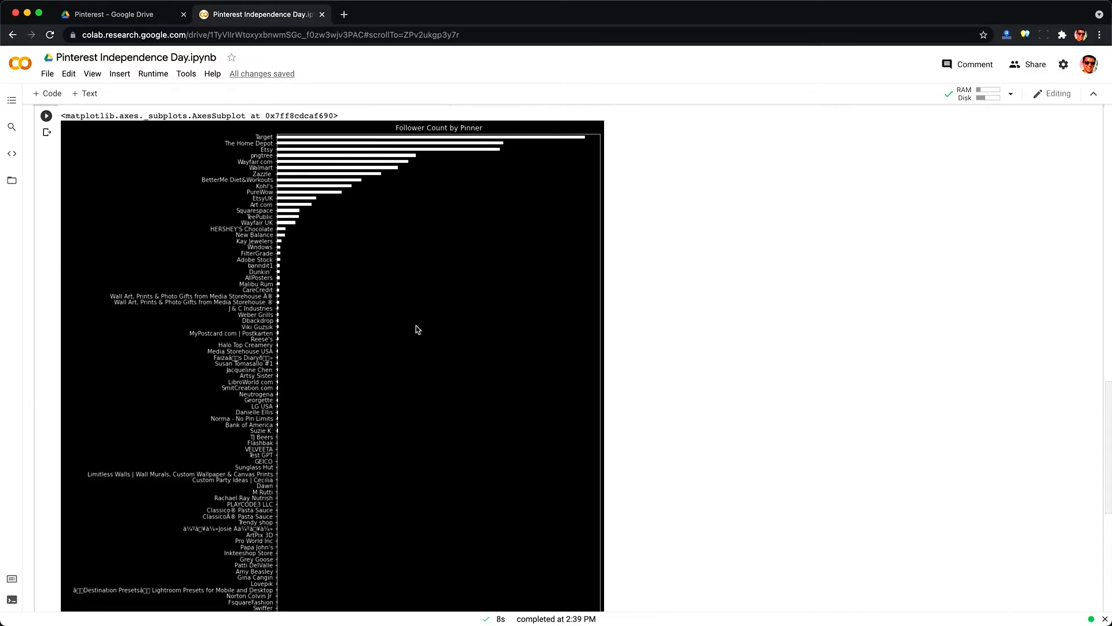
# Step: Review the stacked organic versus promoted posts bar chart code, sorted by follower count, and run that cell
pyautogui.scroll(-20, 417, 329)
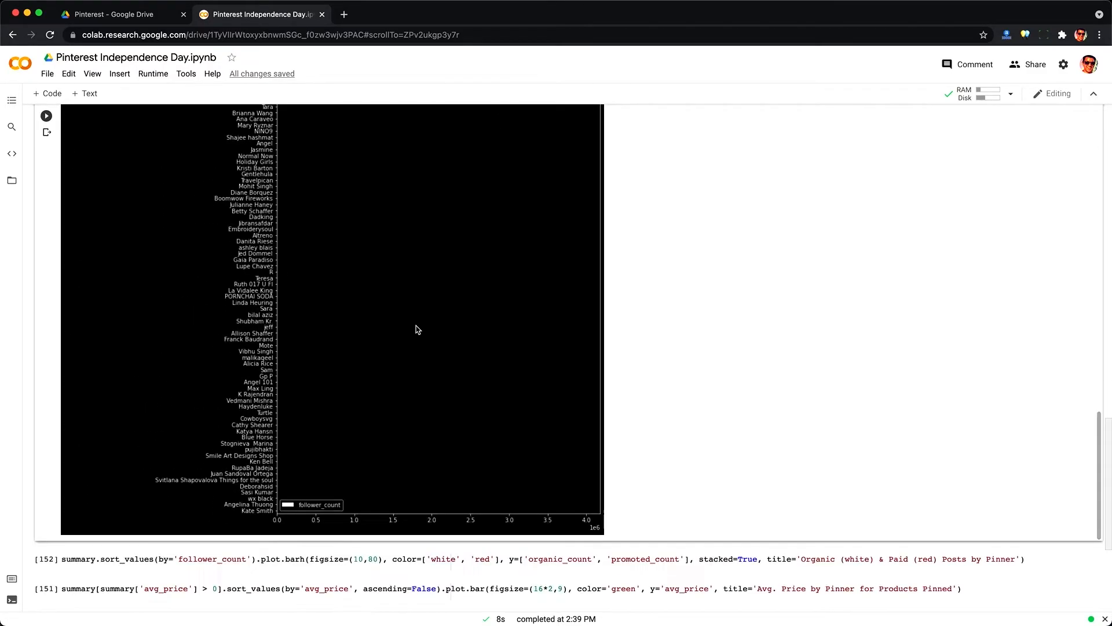
pyautogui.scroll(-5, 417, 329)
pyautogui.doubleClick(124, 329)
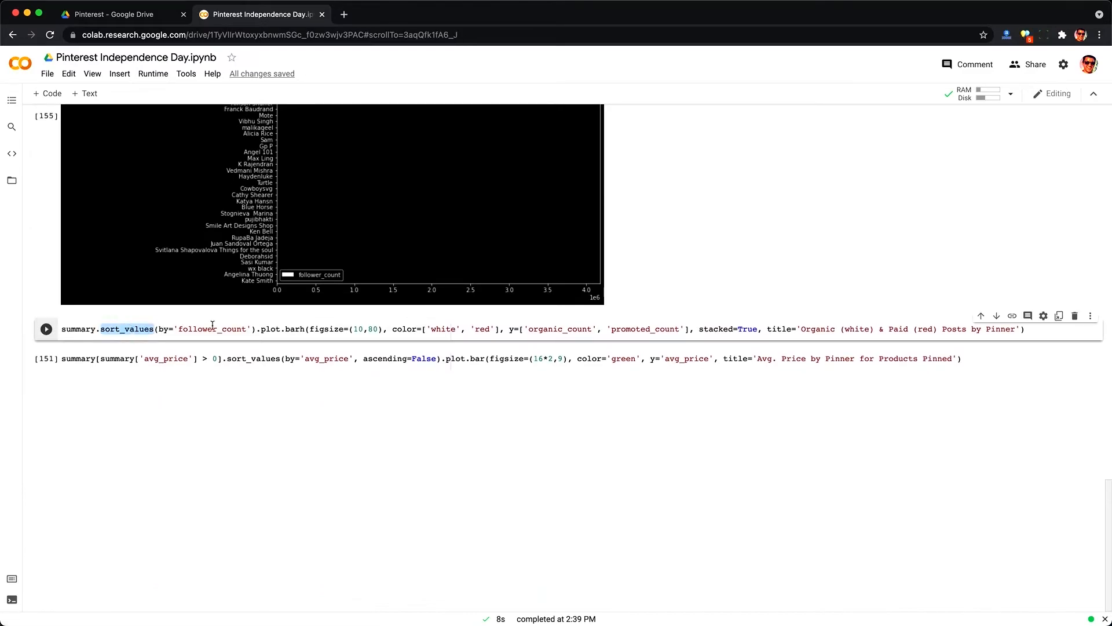
pyautogui.doubleClick(237, 327)
pyautogui.click(226, 329)
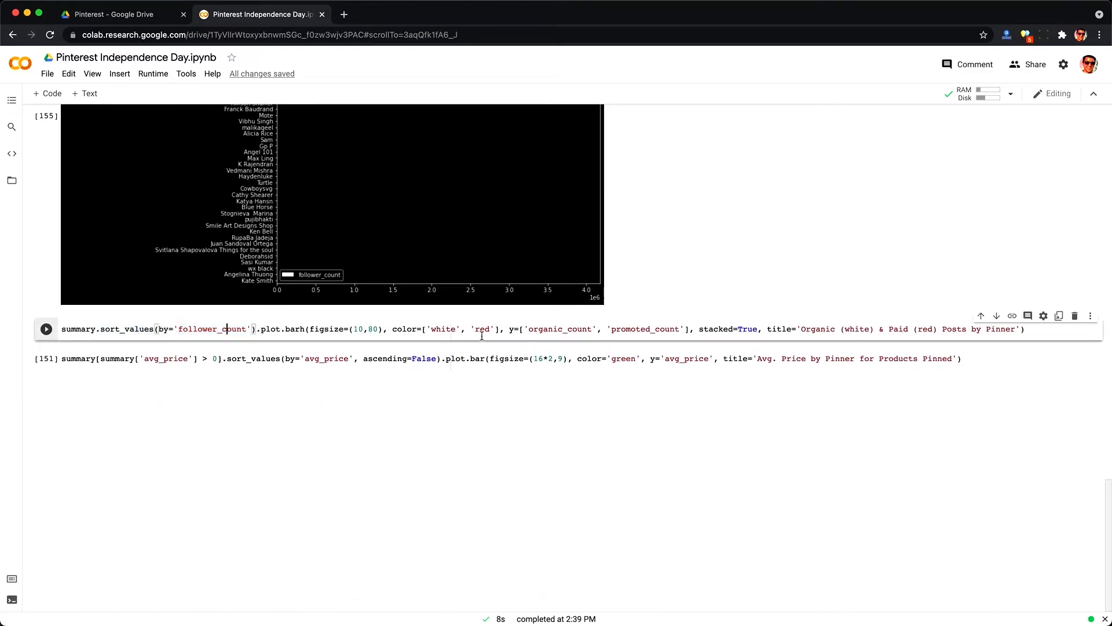
pyautogui.doubleClick(559, 328)
pyautogui.doubleClick(648, 329)
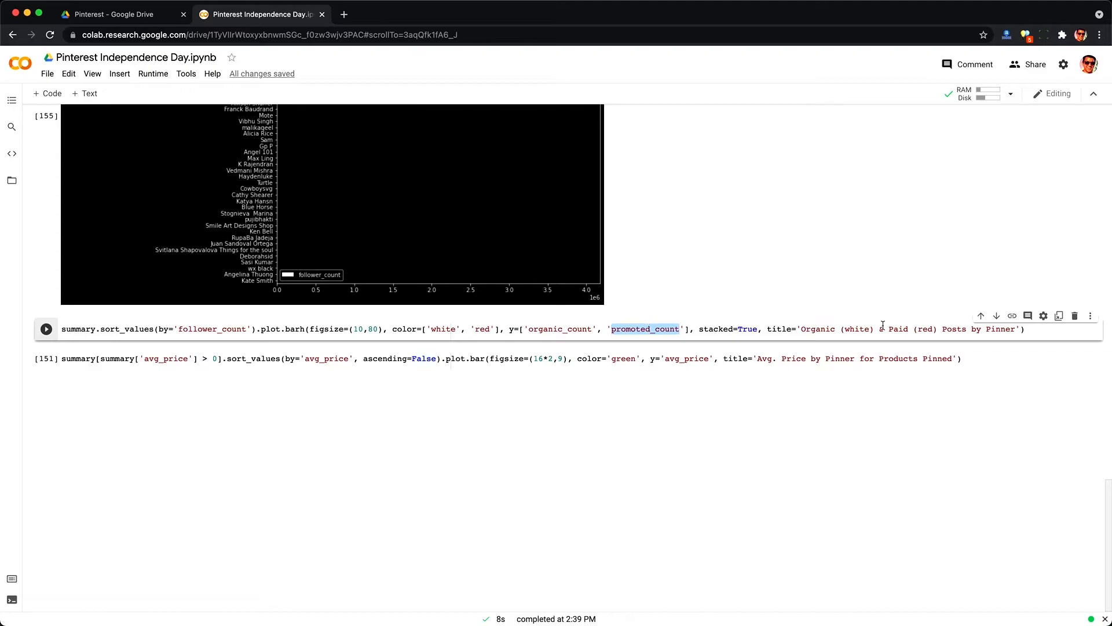
pyautogui.moveTo(800, 329); pyautogui.dragTo(1019, 329)
pyautogui.click(1019, 329)
pyautogui.hotkey('ctrl', 'Return')
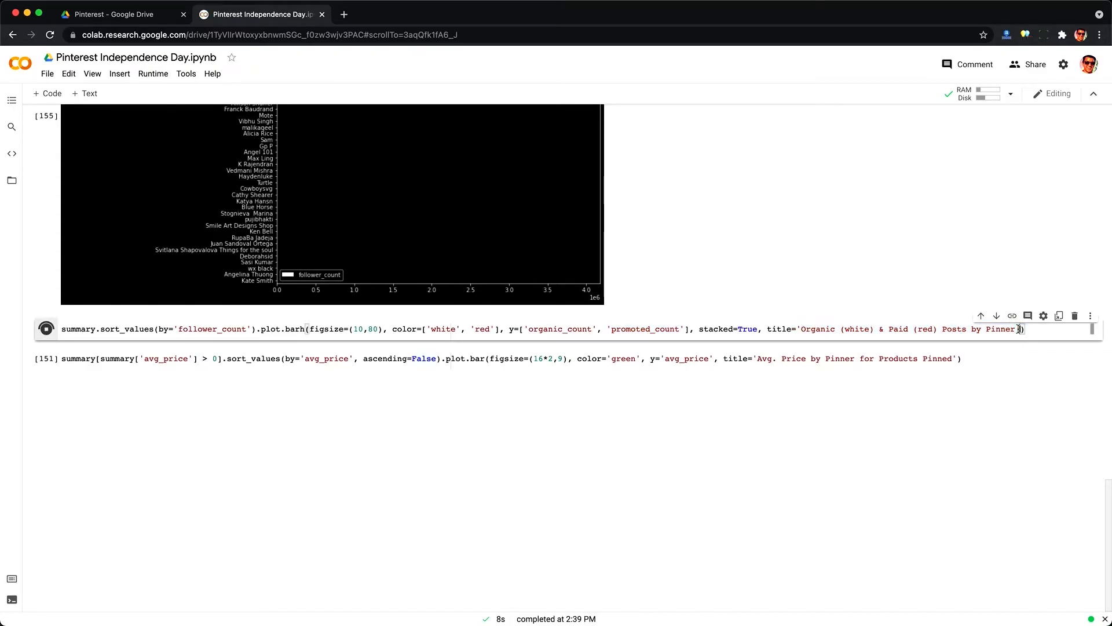
# Step: Scroll through the Organic (white) & Paid (red) Posts by Pinner chart to compare organic and promoted bars
pyautogui.scroll(-5, 835, 433)
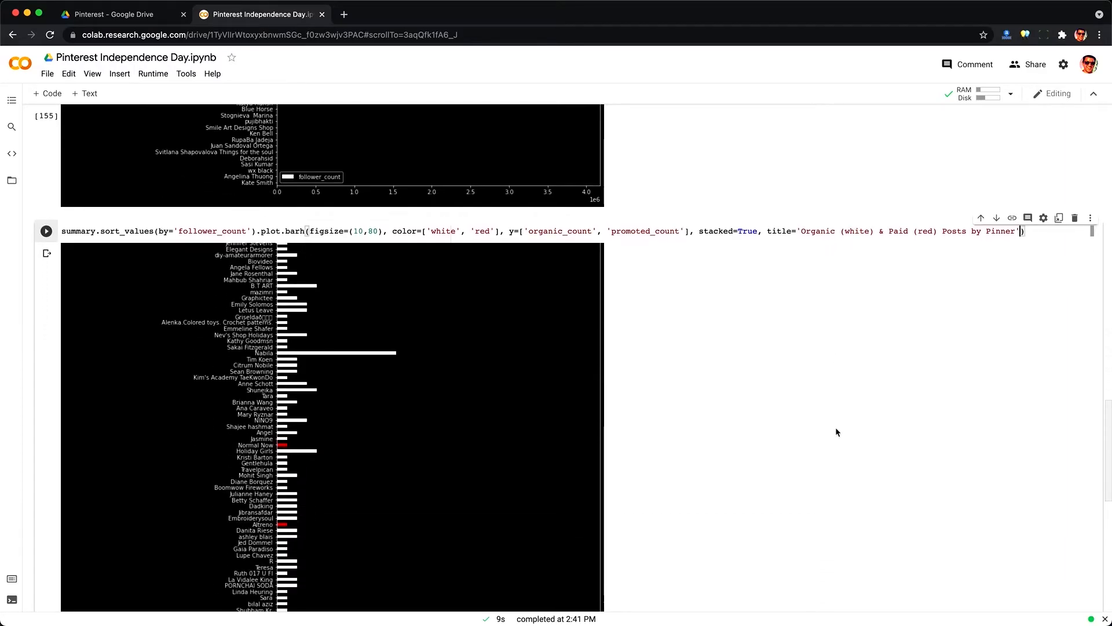
pyautogui.scroll(20, 285, 411)
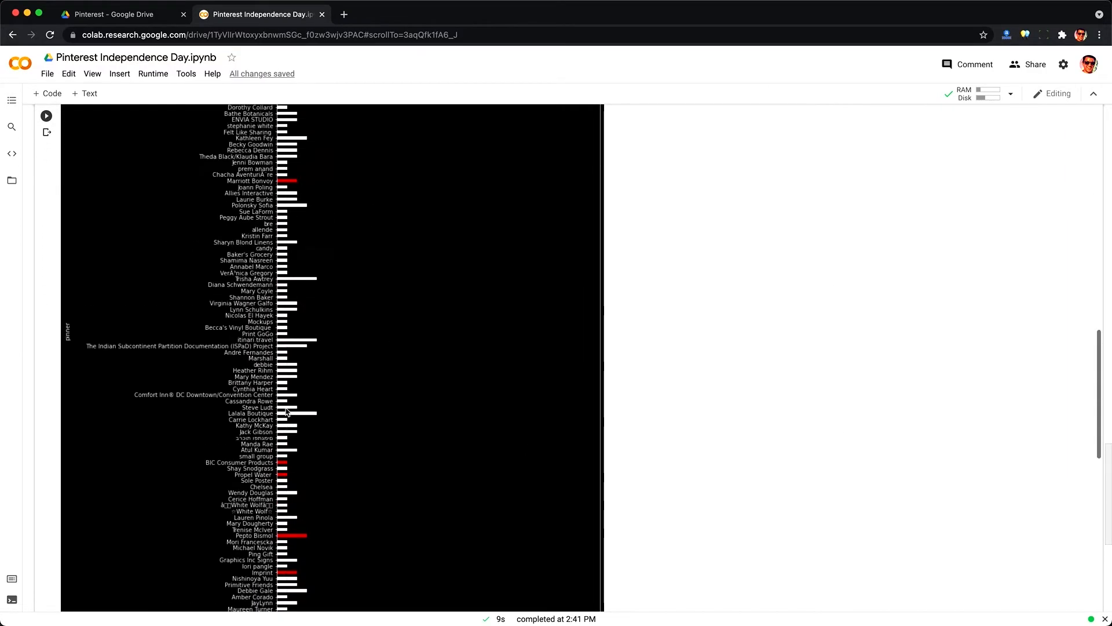
pyautogui.scroll(3, 286, 411)
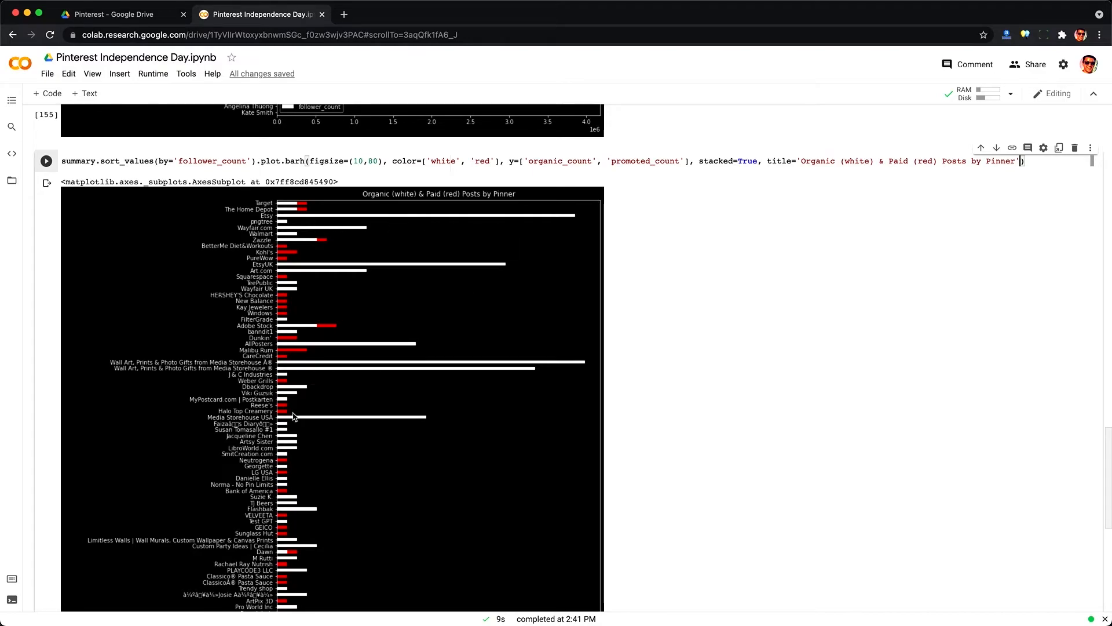
pyautogui.scroll(-10, 263, 474)
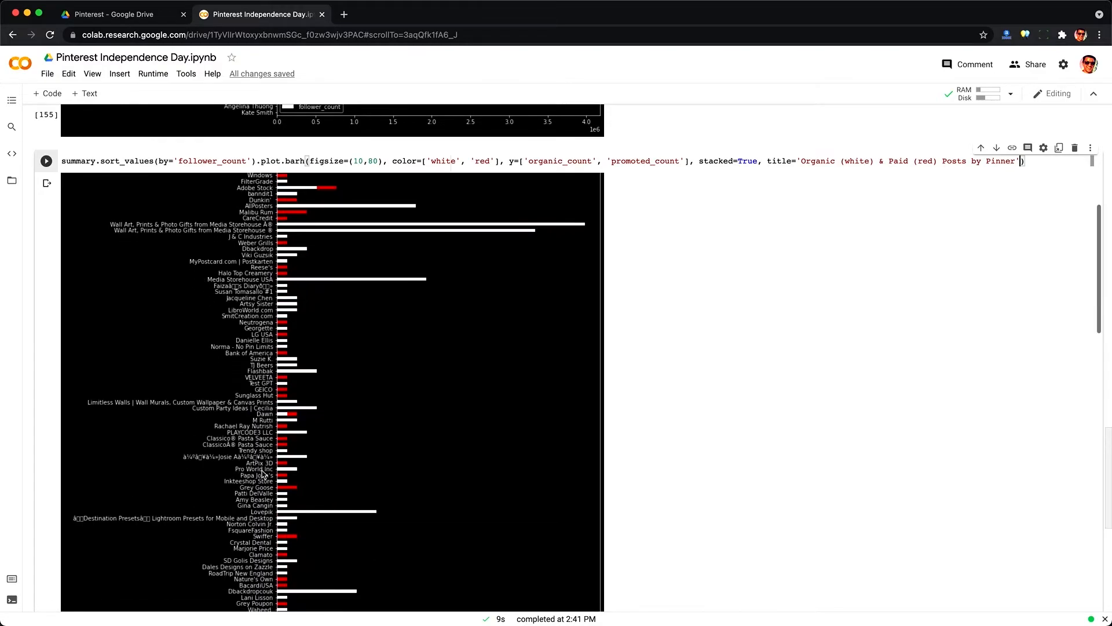
pyautogui.scroll(-7, 264, 474)
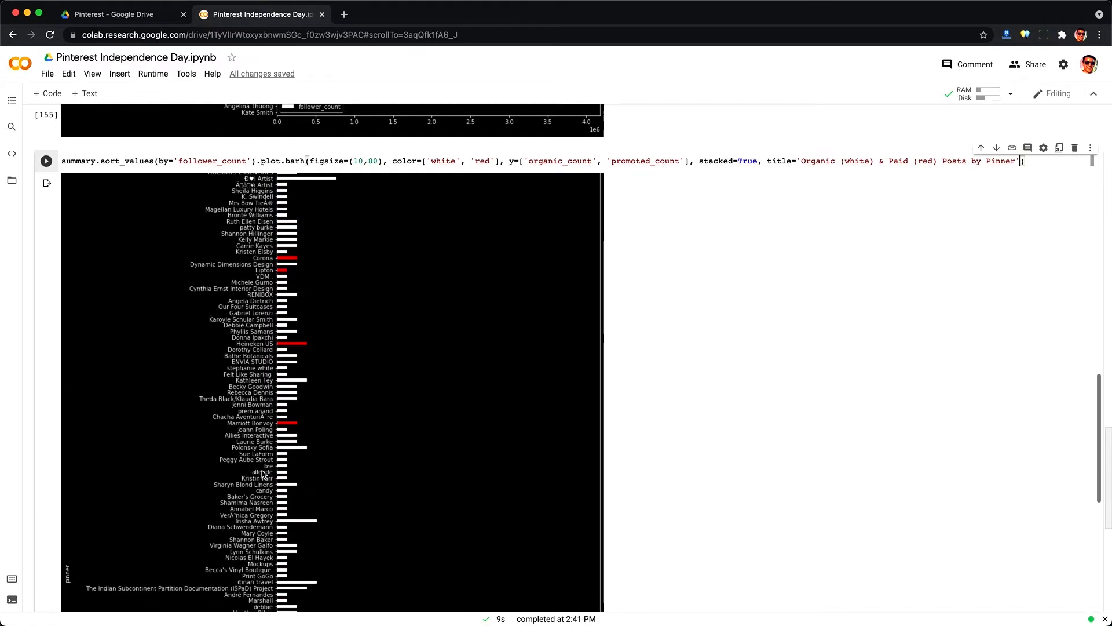
pyautogui.scroll(-3, 209, 421)
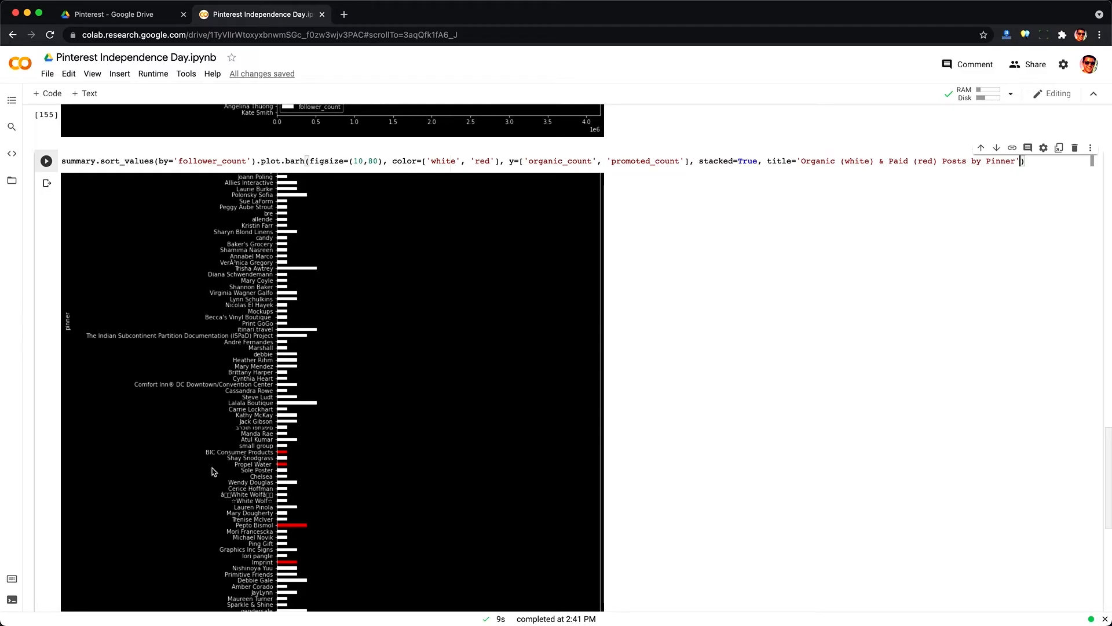
pyautogui.scroll(-5, 212, 472)
pyautogui.scroll(-2, 212, 472)
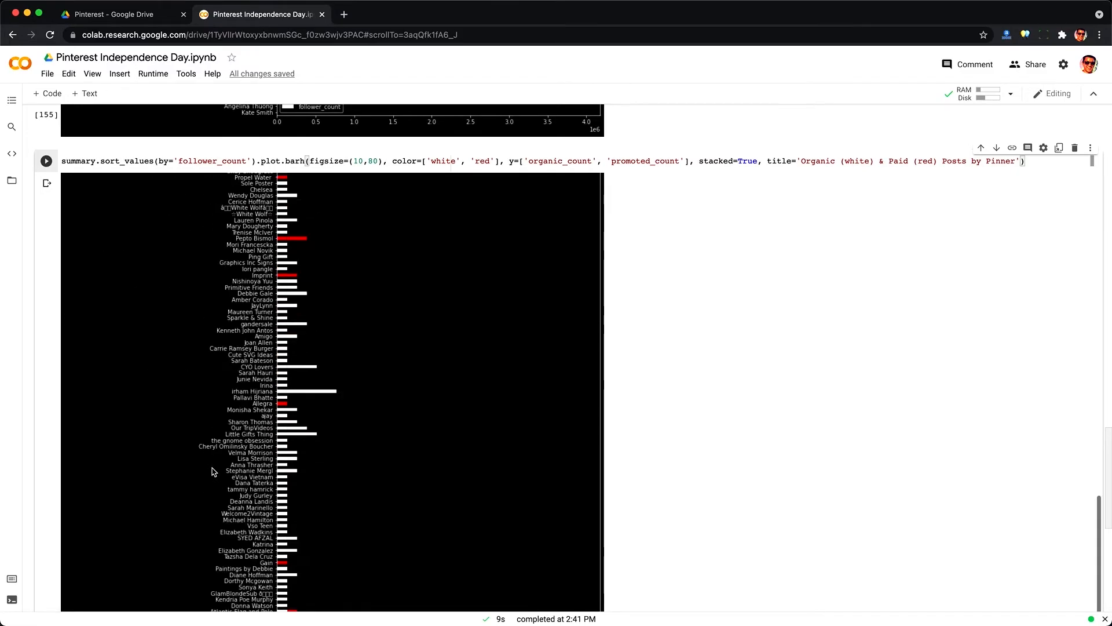
pyautogui.scroll(-7, 212, 472)
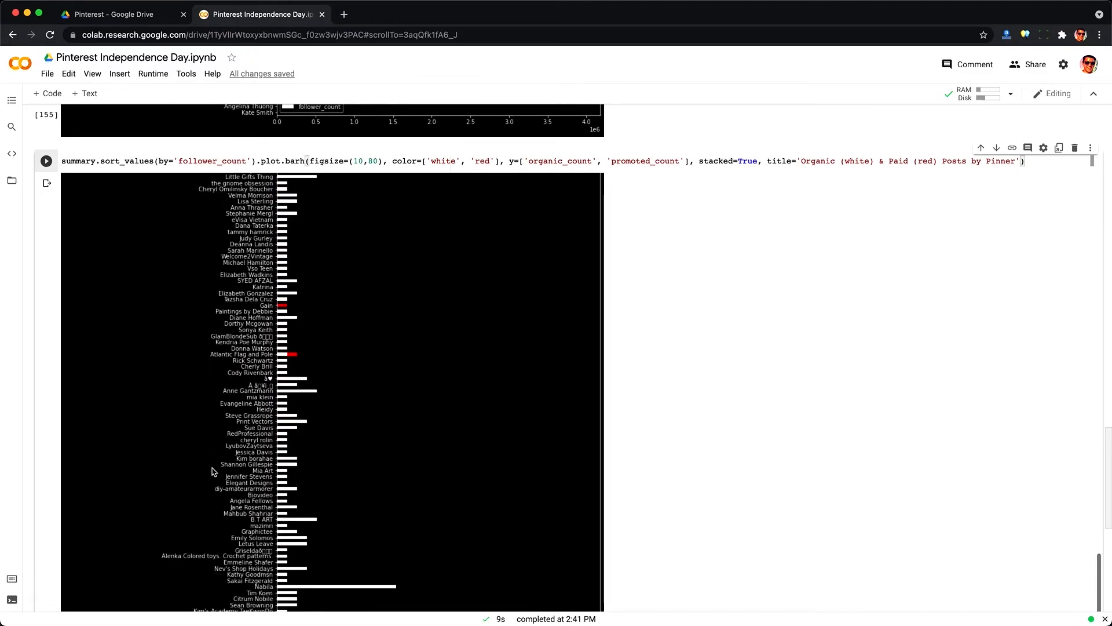
pyautogui.scroll(-4, 213, 472)
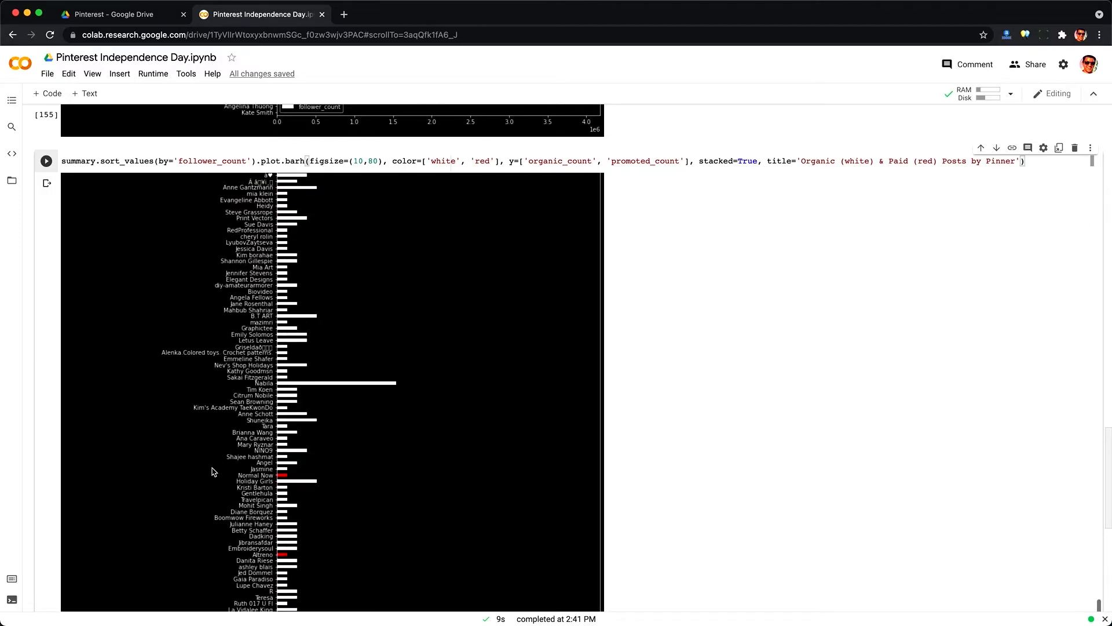
pyautogui.scroll(-2, 212, 471)
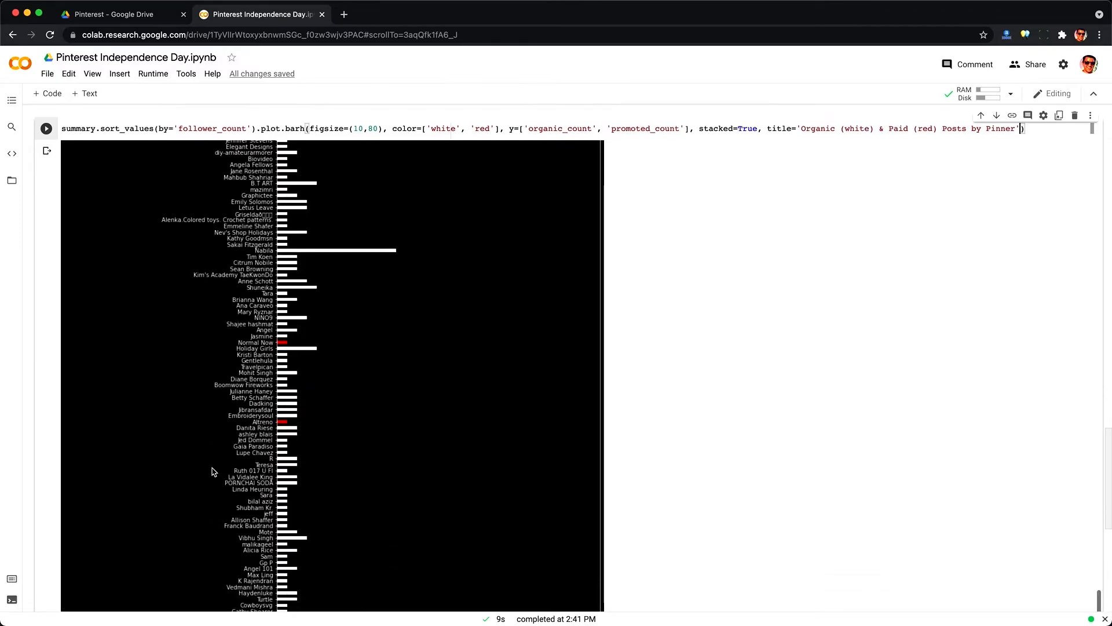
pyautogui.scroll(-2, 212, 472)
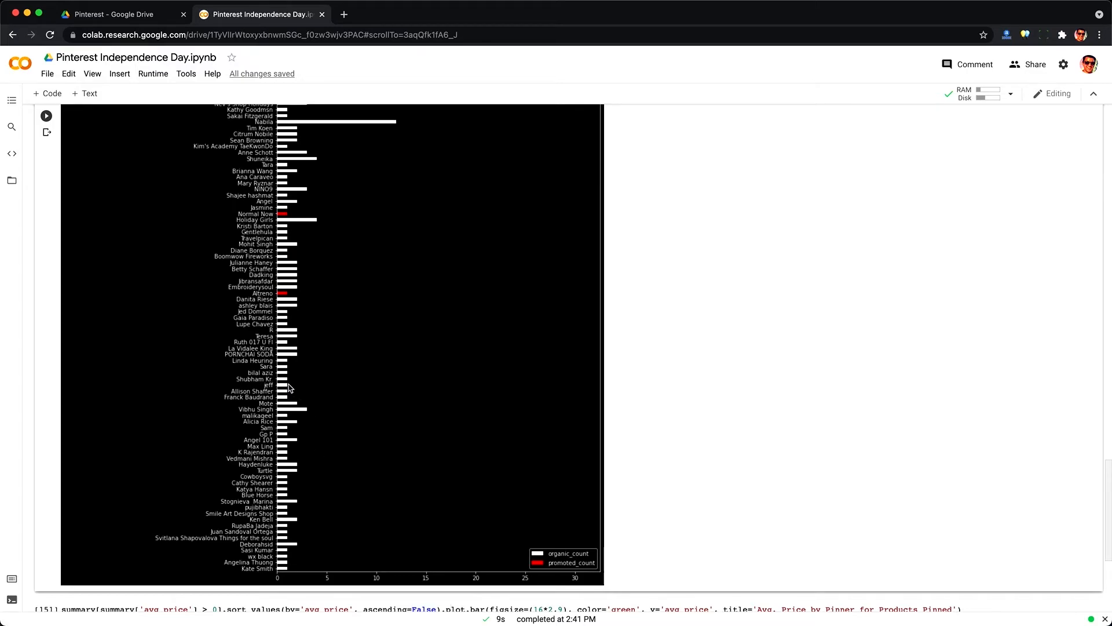
pyautogui.scroll(-2, 290, 387)
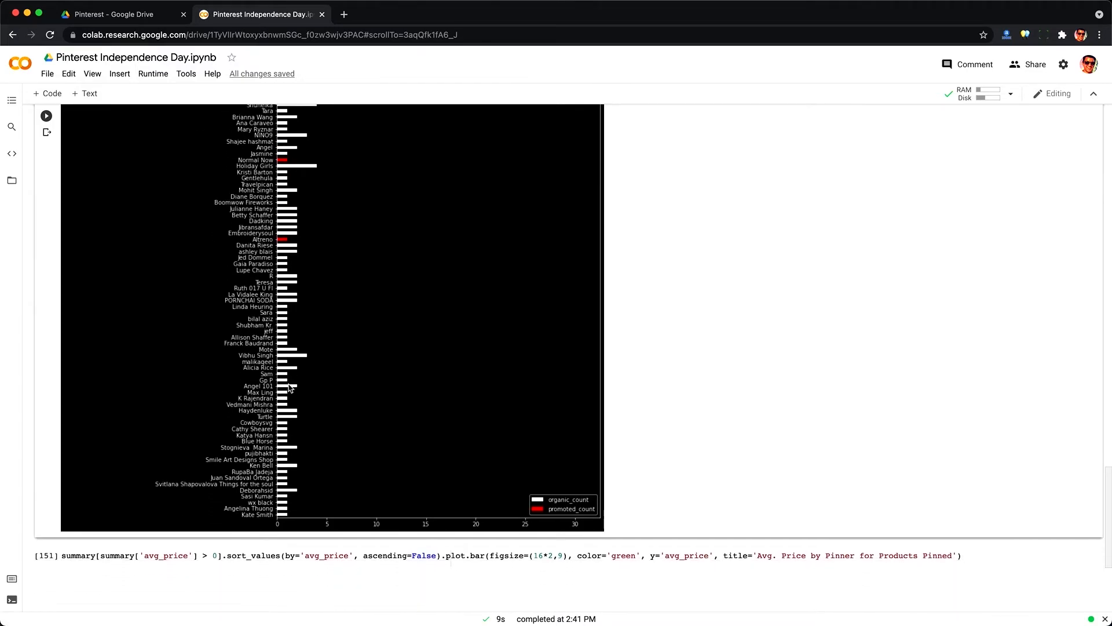
pyautogui.scroll(-2, 289, 387)
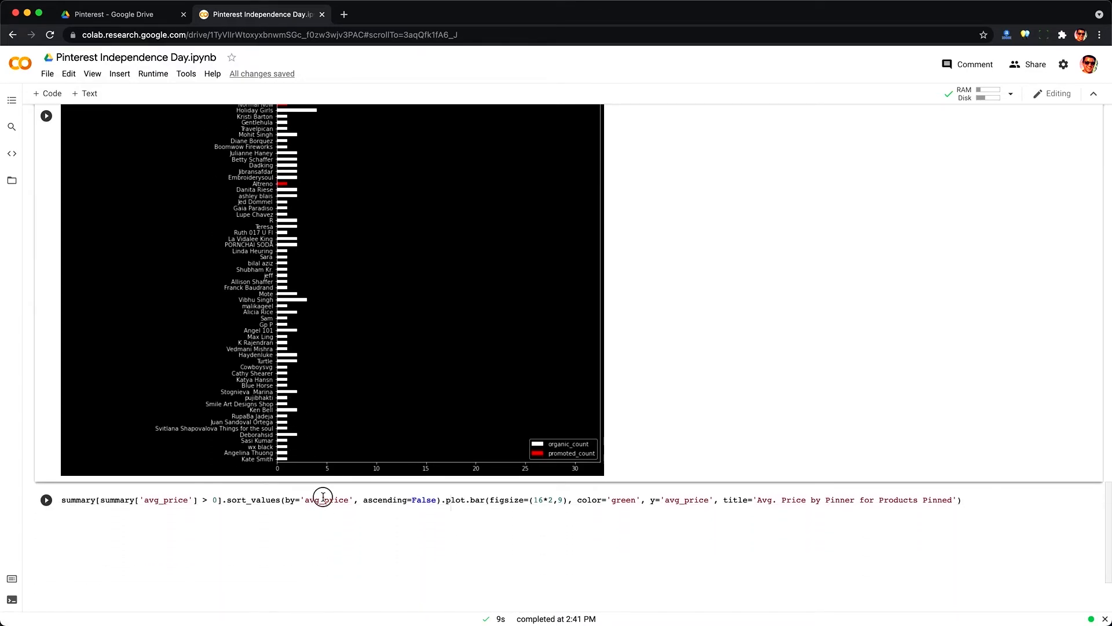
# Step: Review and run the cell charting average price by pinner for products with a positive avg_price, then view the chart
pyautogui.doubleClick(322, 500)
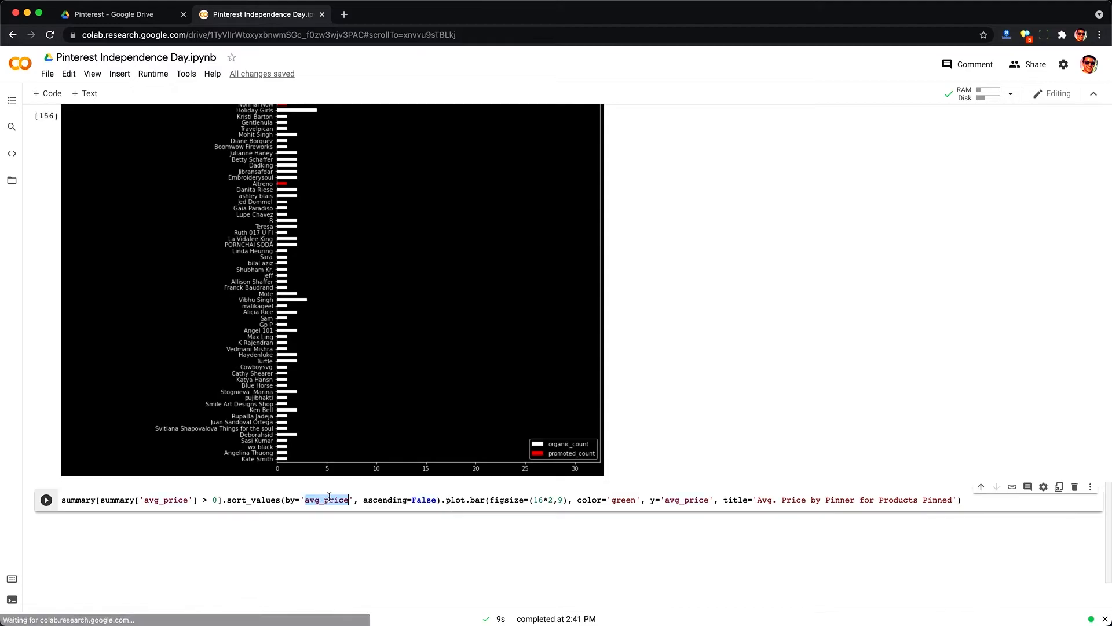
pyautogui.click(675, 503)
pyautogui.tripleClick(800, 503)
pyautogui.press('Right')
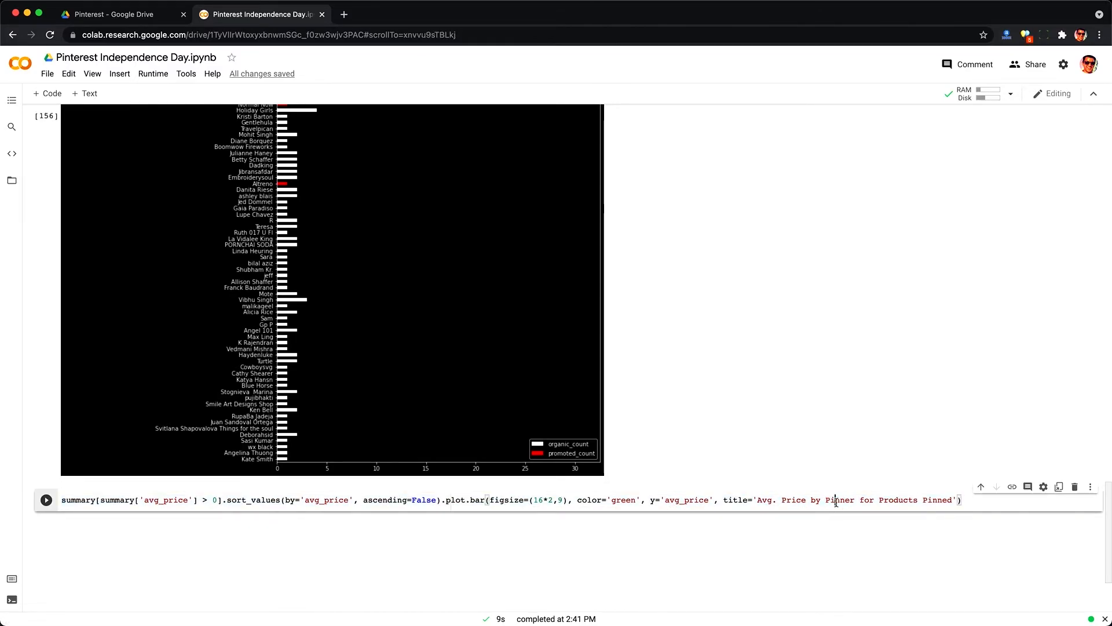
pyautogui.hotkey('ctrl', 'Return')
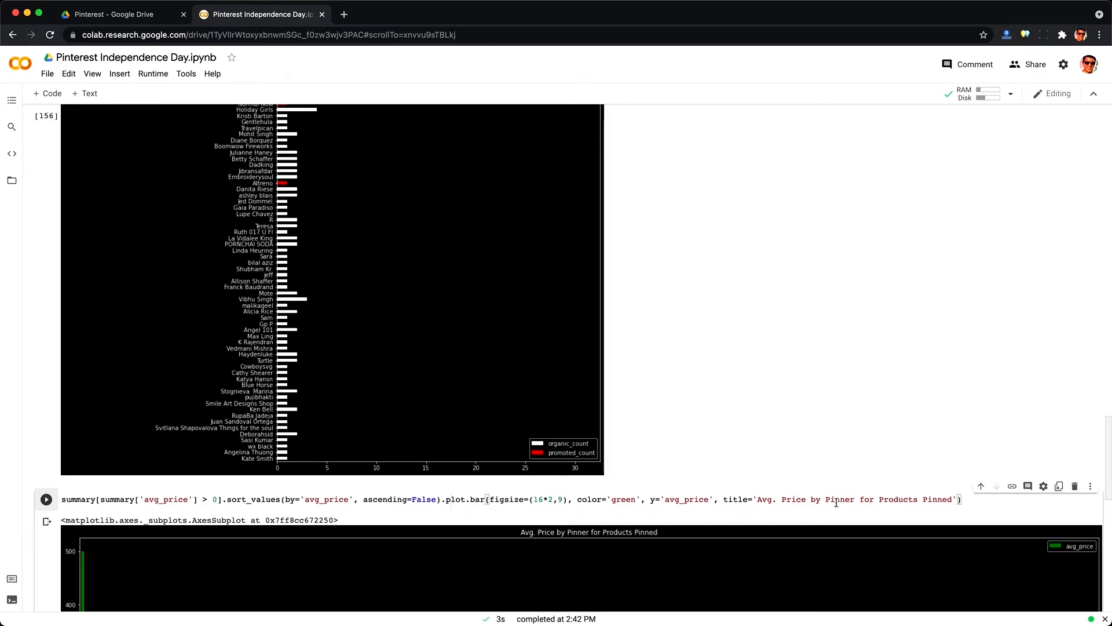
pyautogui.scroll(-5, 836, 502)
pyautogui.scroll(-5, 836, 502)
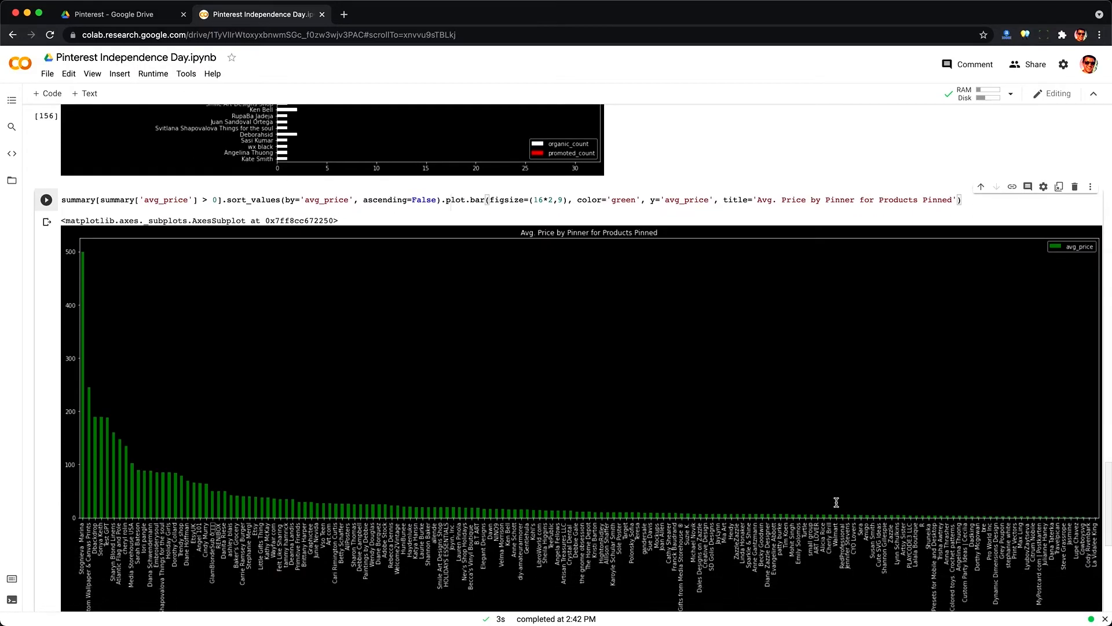
pyautogui.scroll(-2, 836, 502)
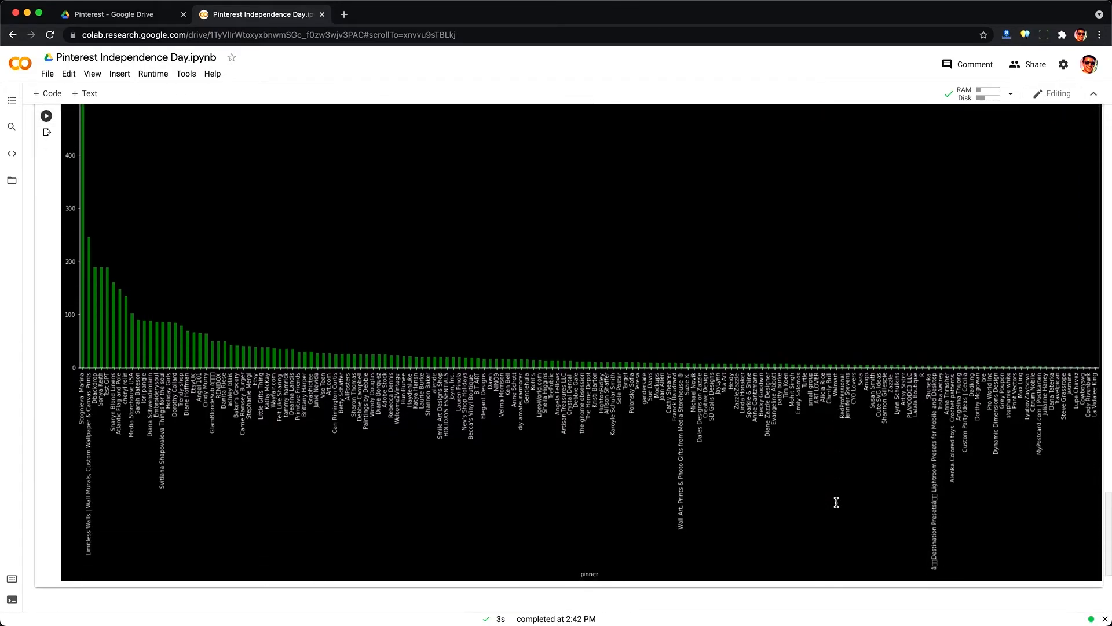